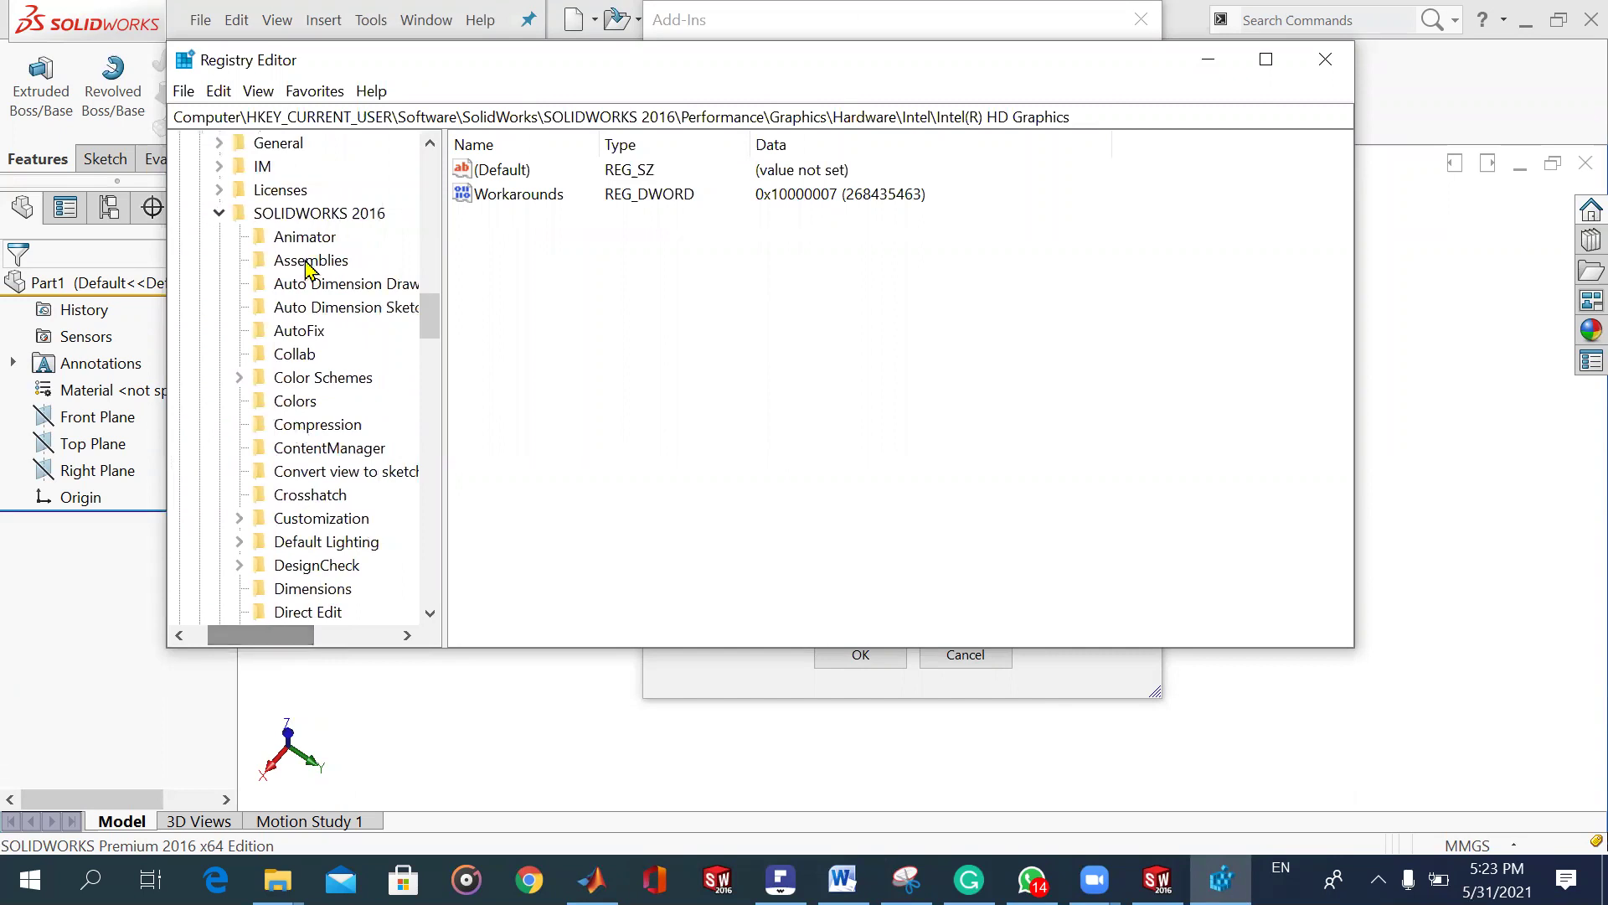
Confirm the Workarounds value of the Intel(R) HD Graphics registry key as hexadecimal 10000007 and close the Registry Editor.
left_click_drag(431, 316, 436, 396)
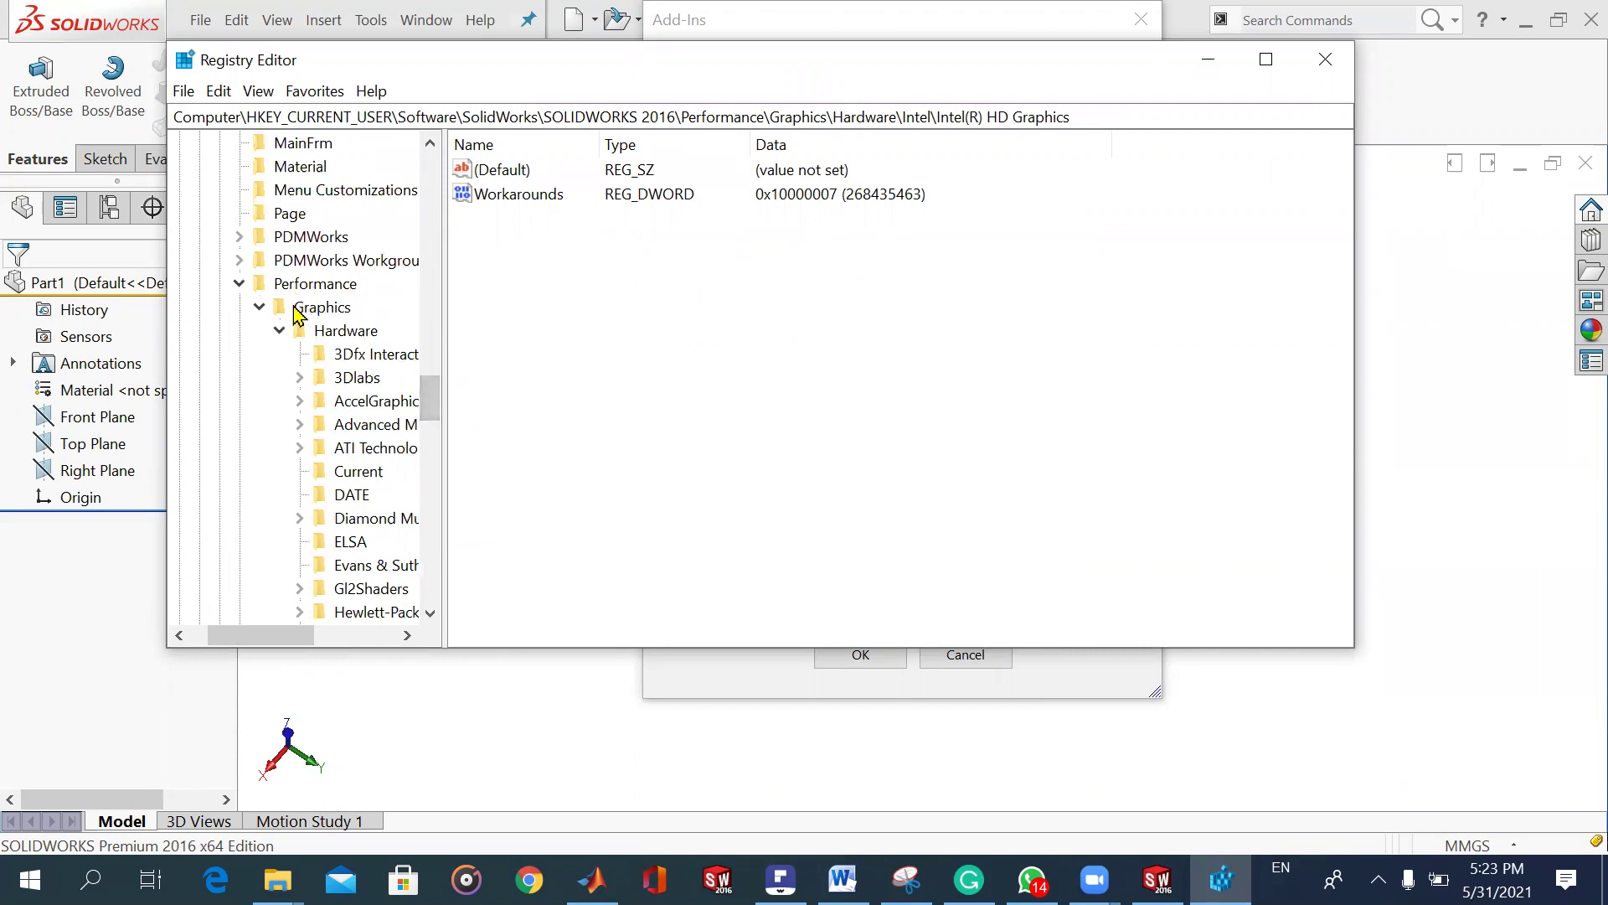
left_click_drag(439, 406, 432, 429)
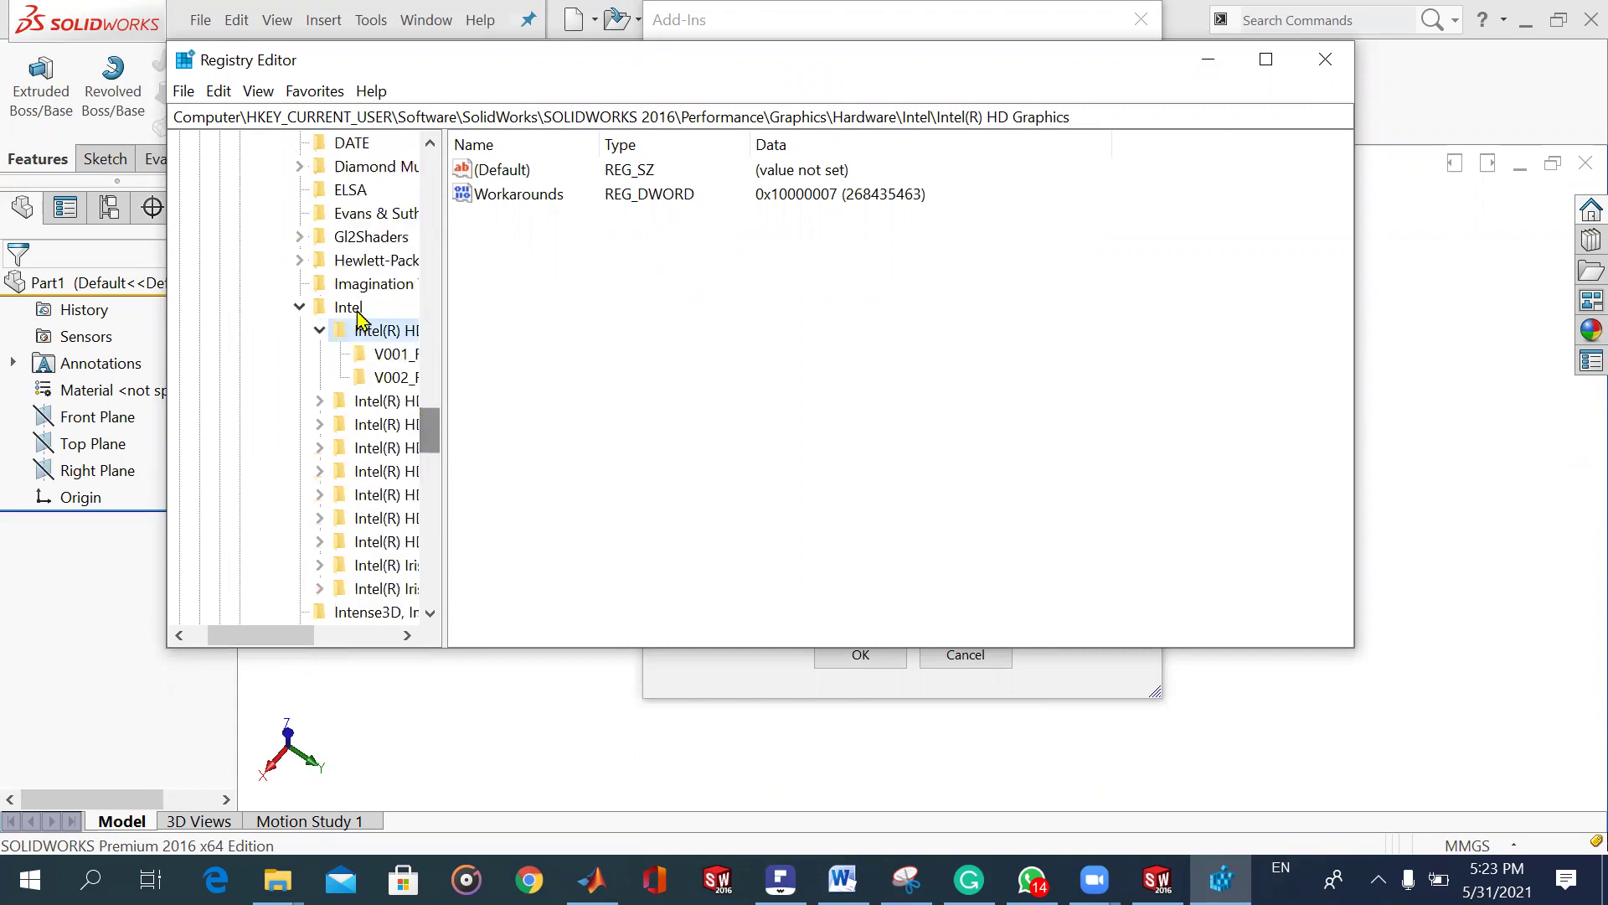
left_click(321, 637)
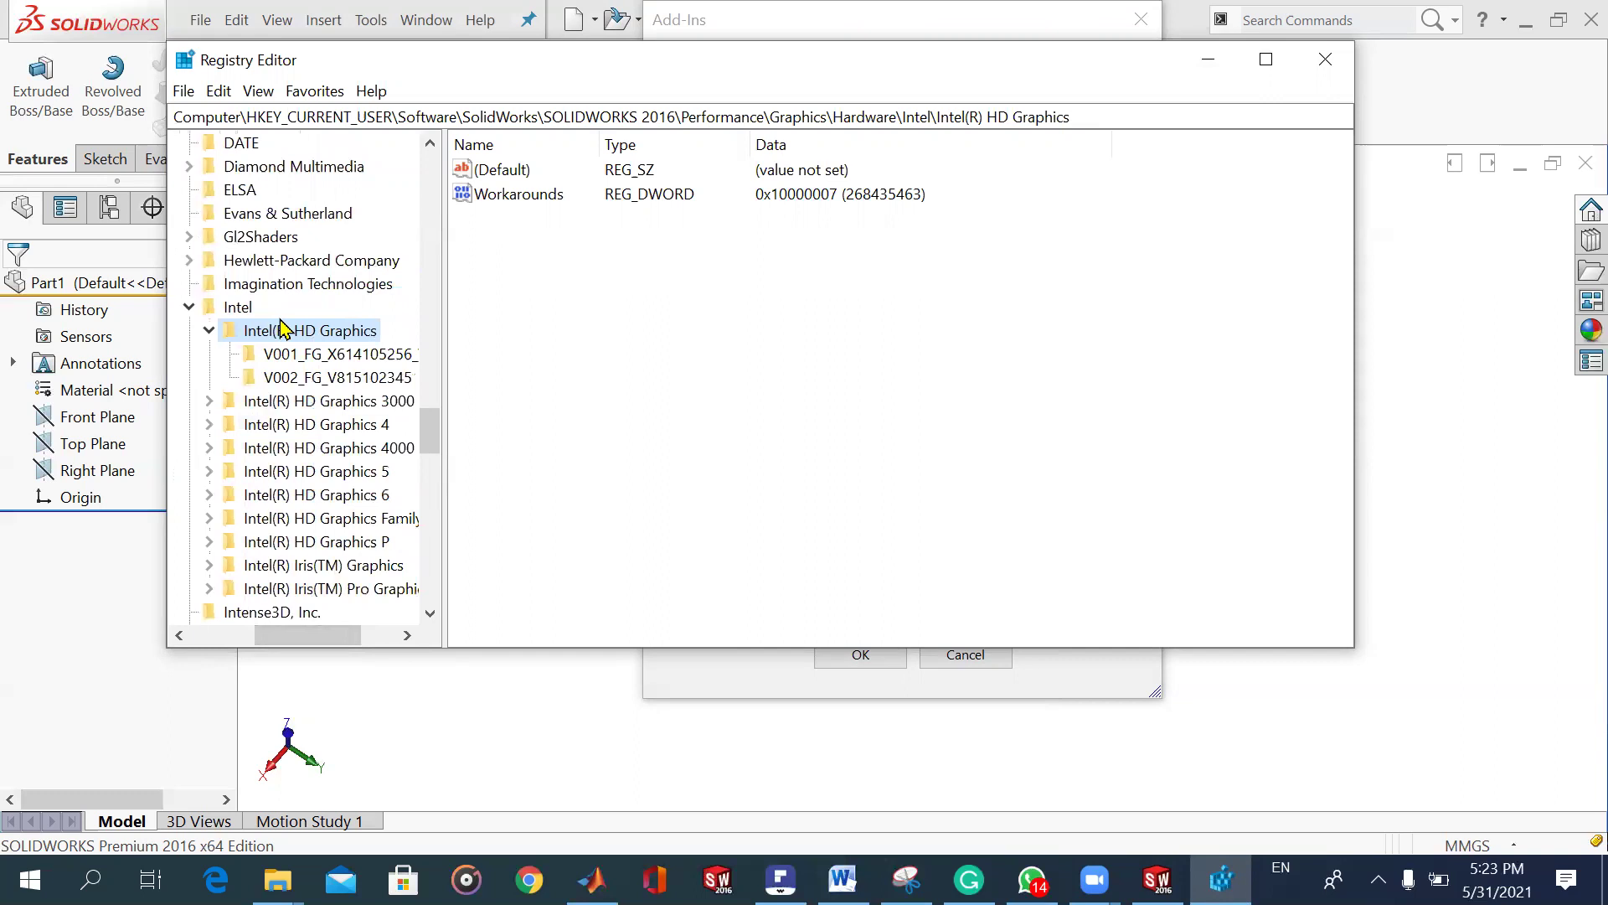
double_click(519, 196)
left_click(344, 298)
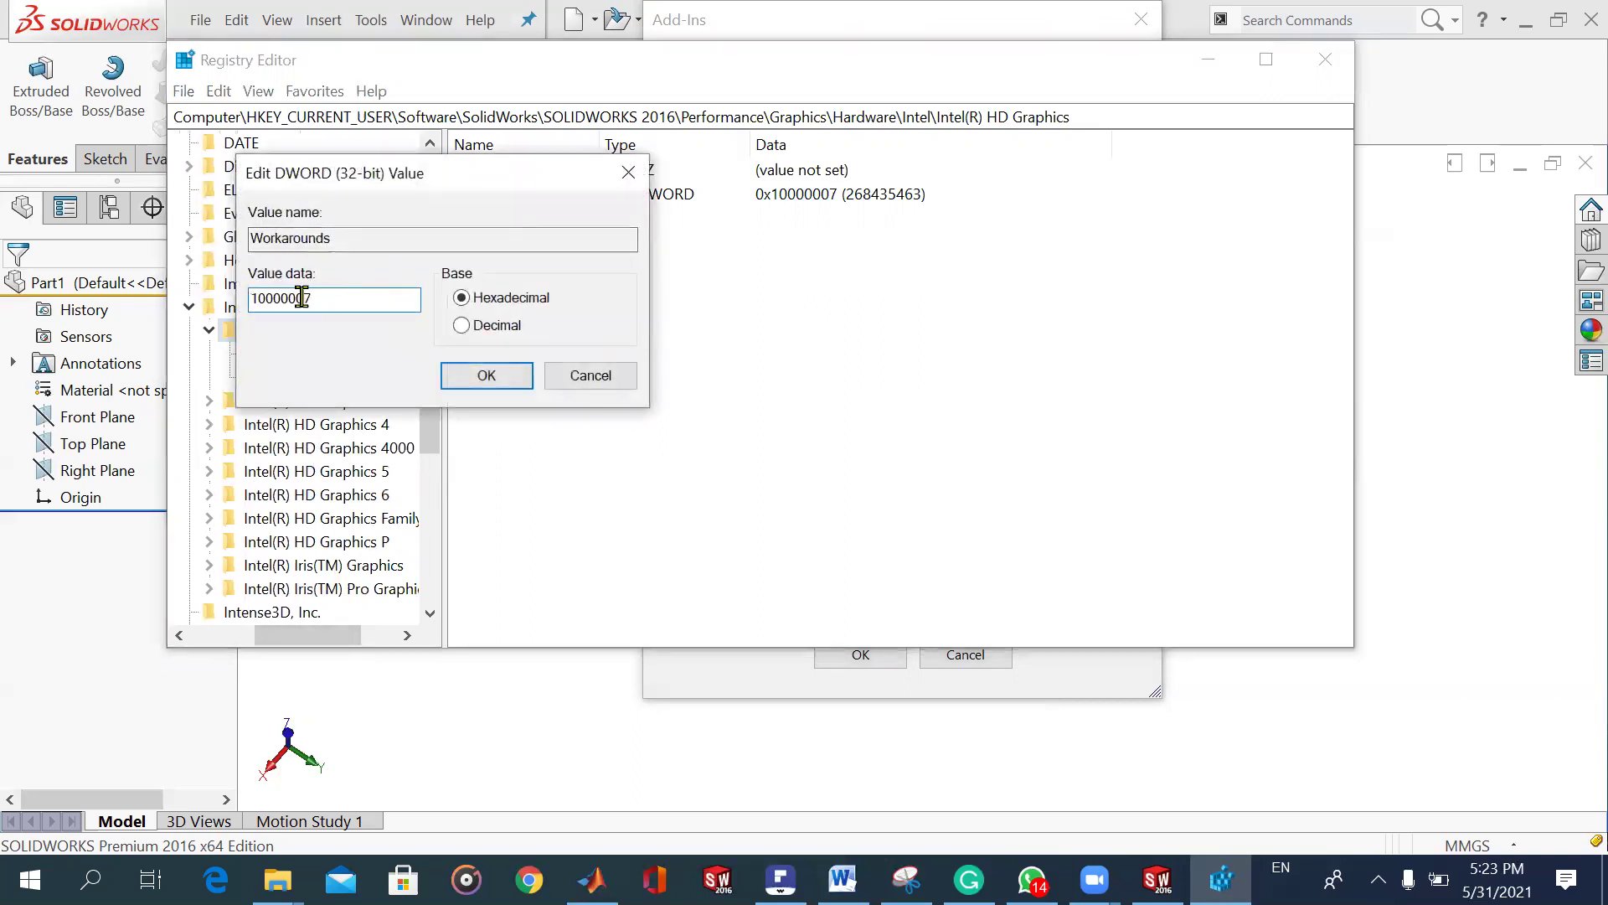
key("BackSpace")
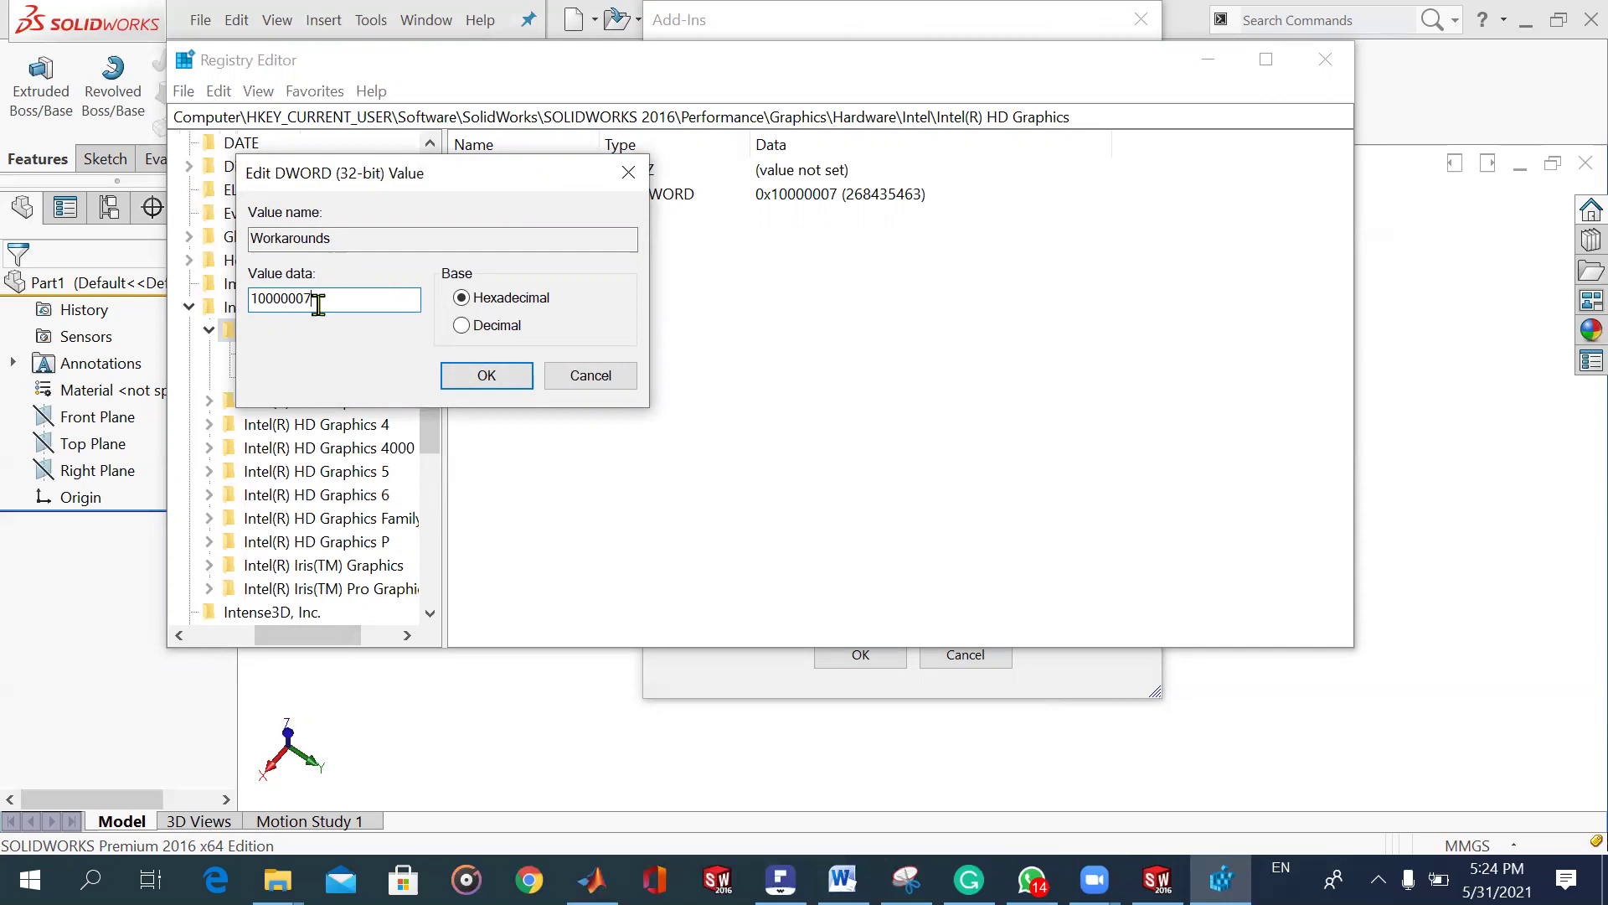
left_click(473, 378)
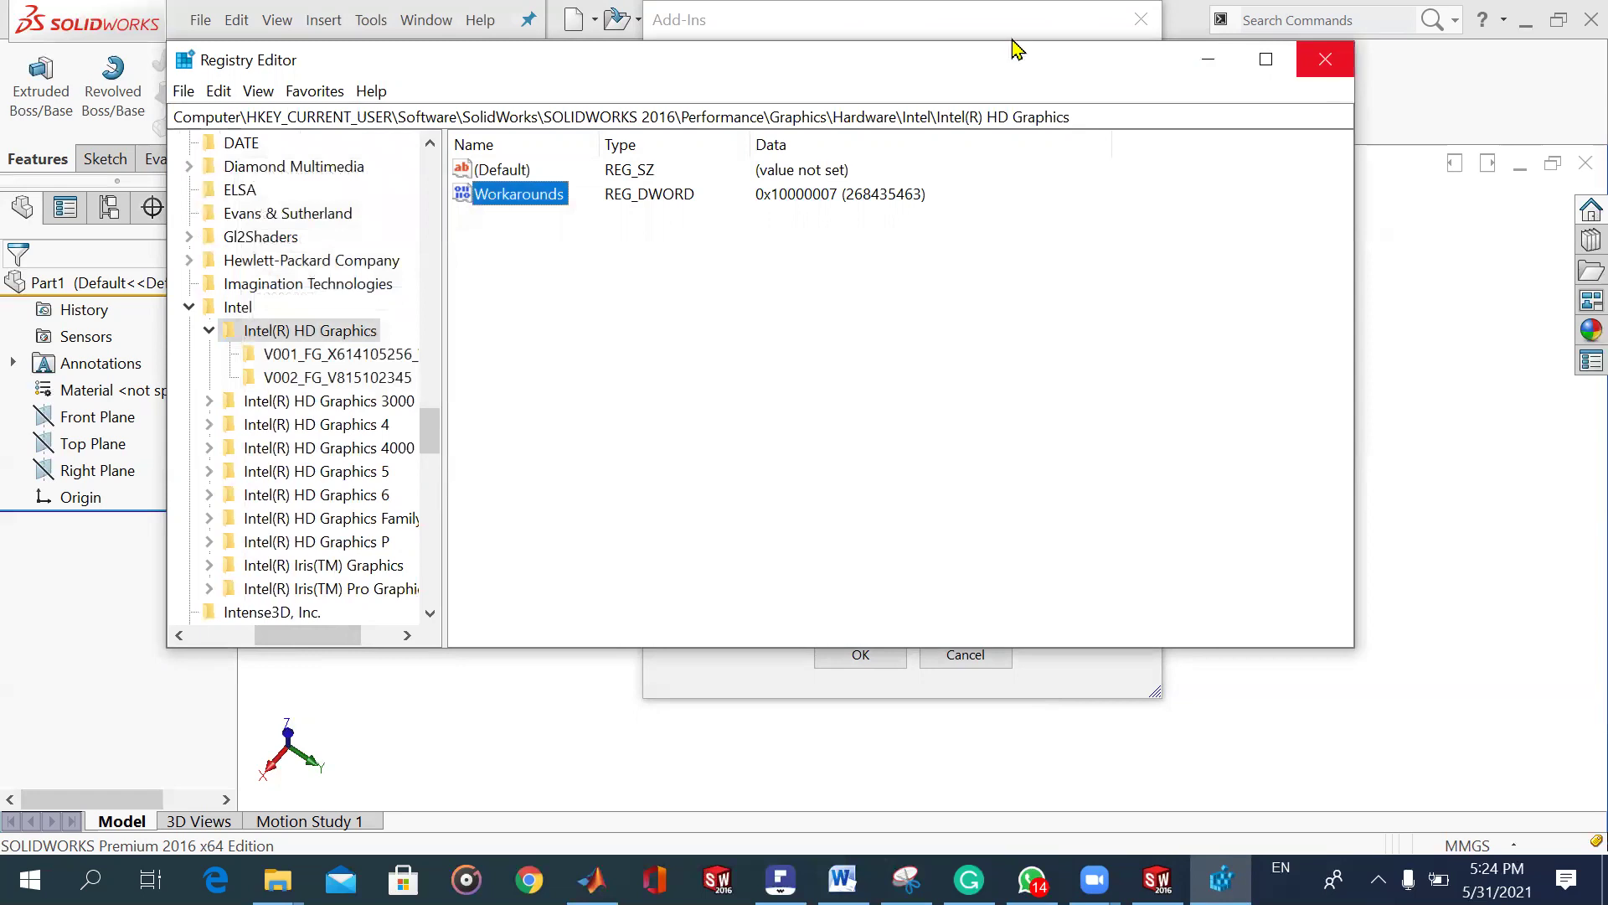
left_click(1326, 59)
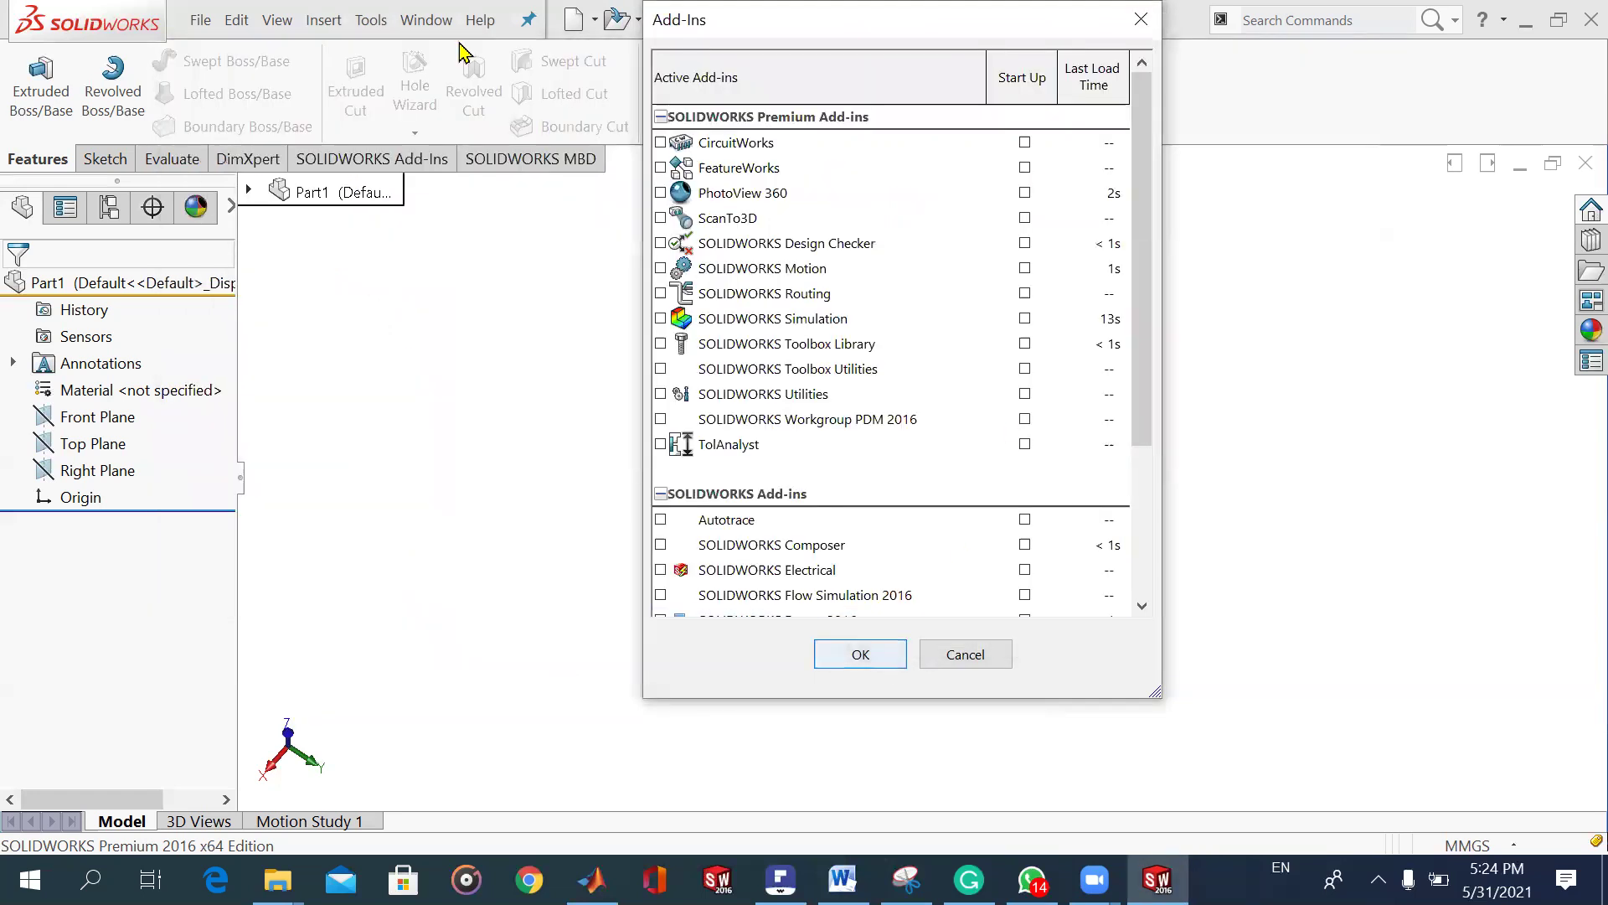
Activate the SOLIDWORKS Toolbox Library add-in and open the Design Library.
left_click(660, 343)
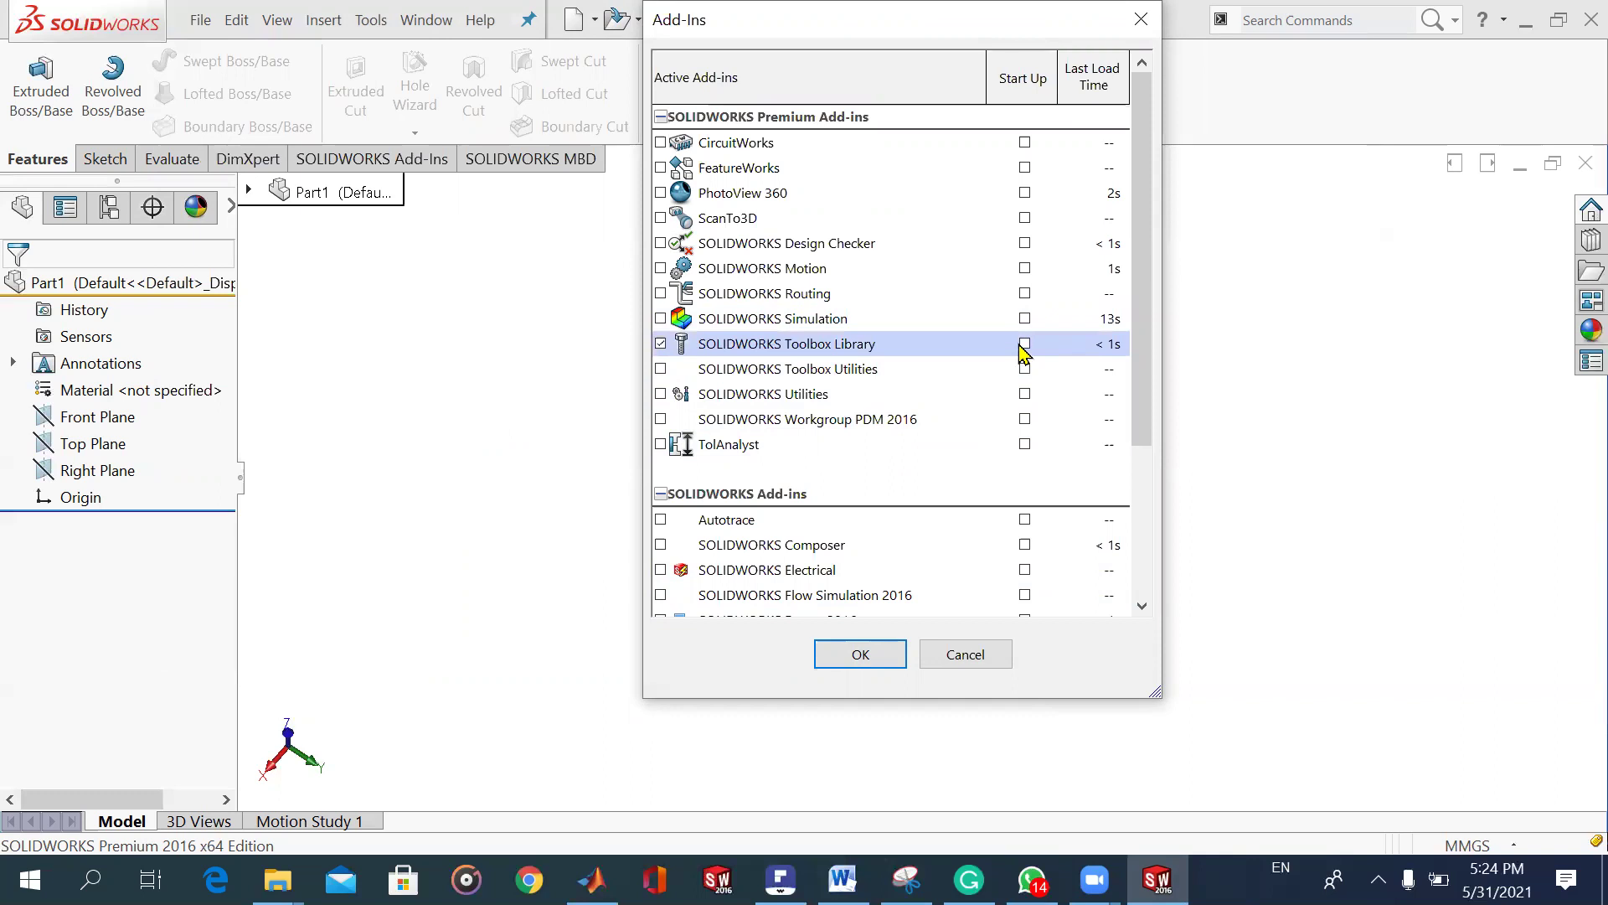
left_click(905, 658)
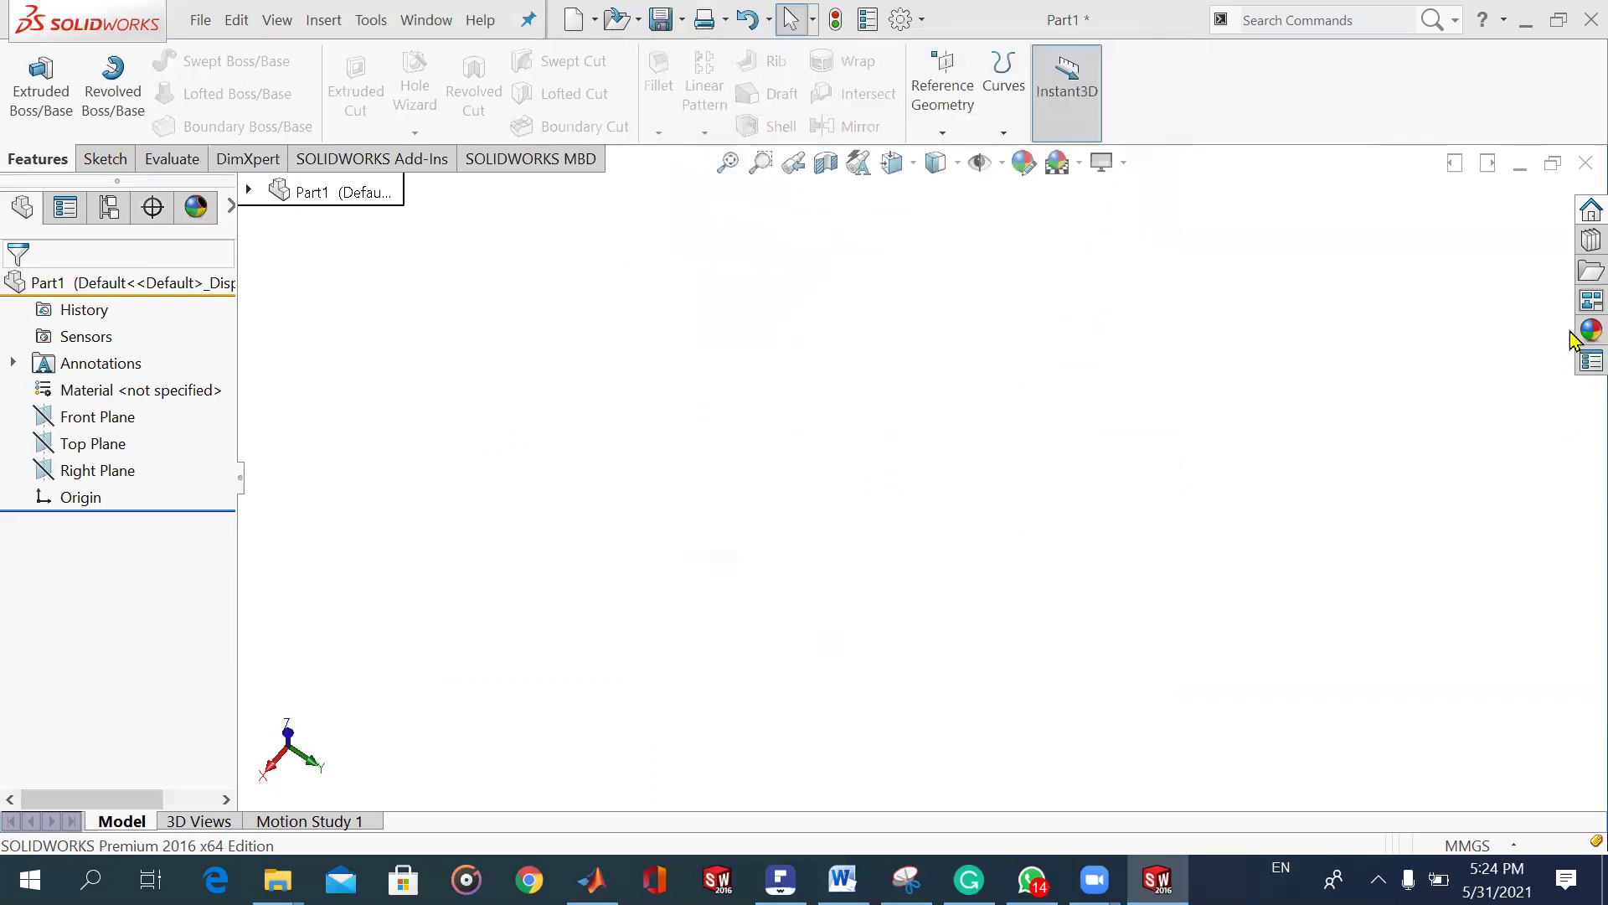
left_click(1575, 243)
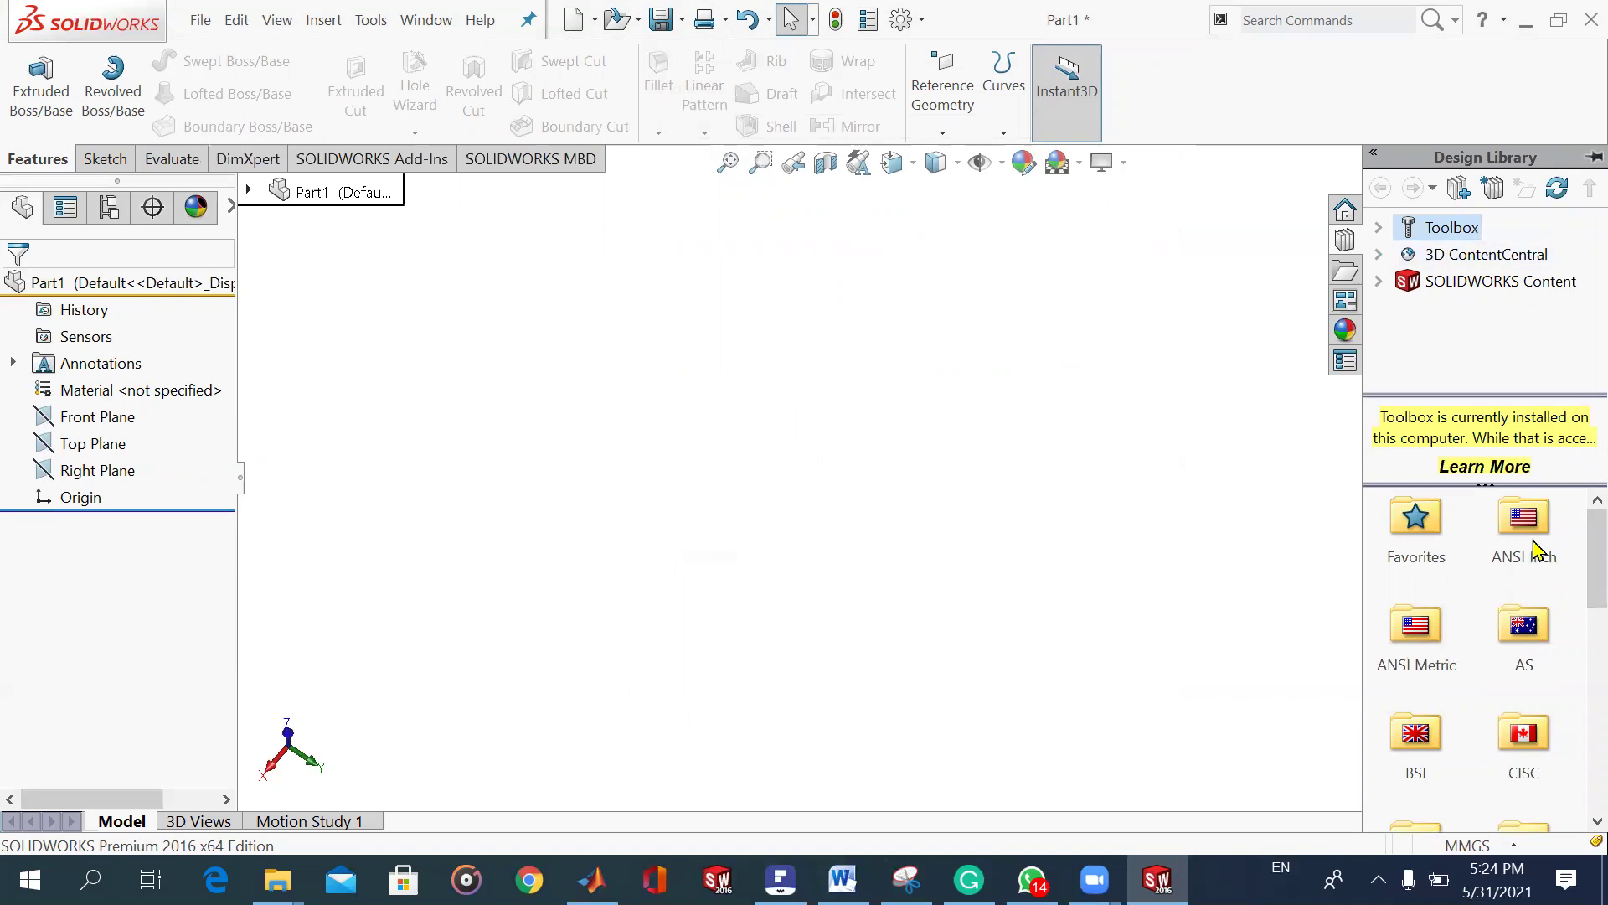
Open the Hex Head folder under Bolts and Screws in the Toolbox's ANSI Metric standard.
double_click(1424, 636)
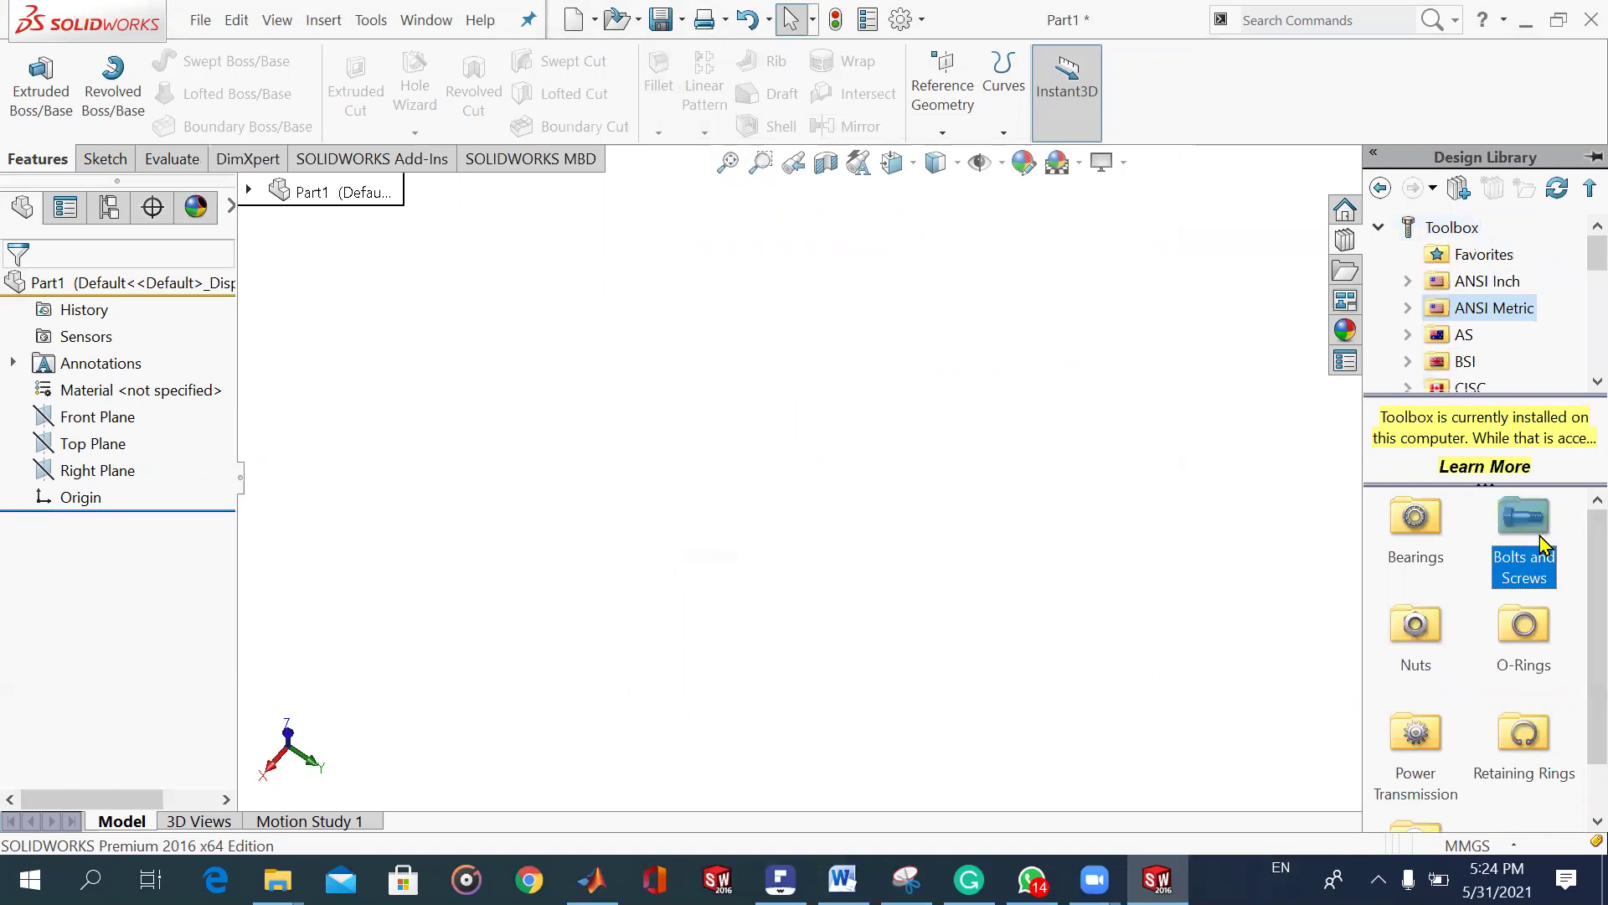
double_click(1516, 545)
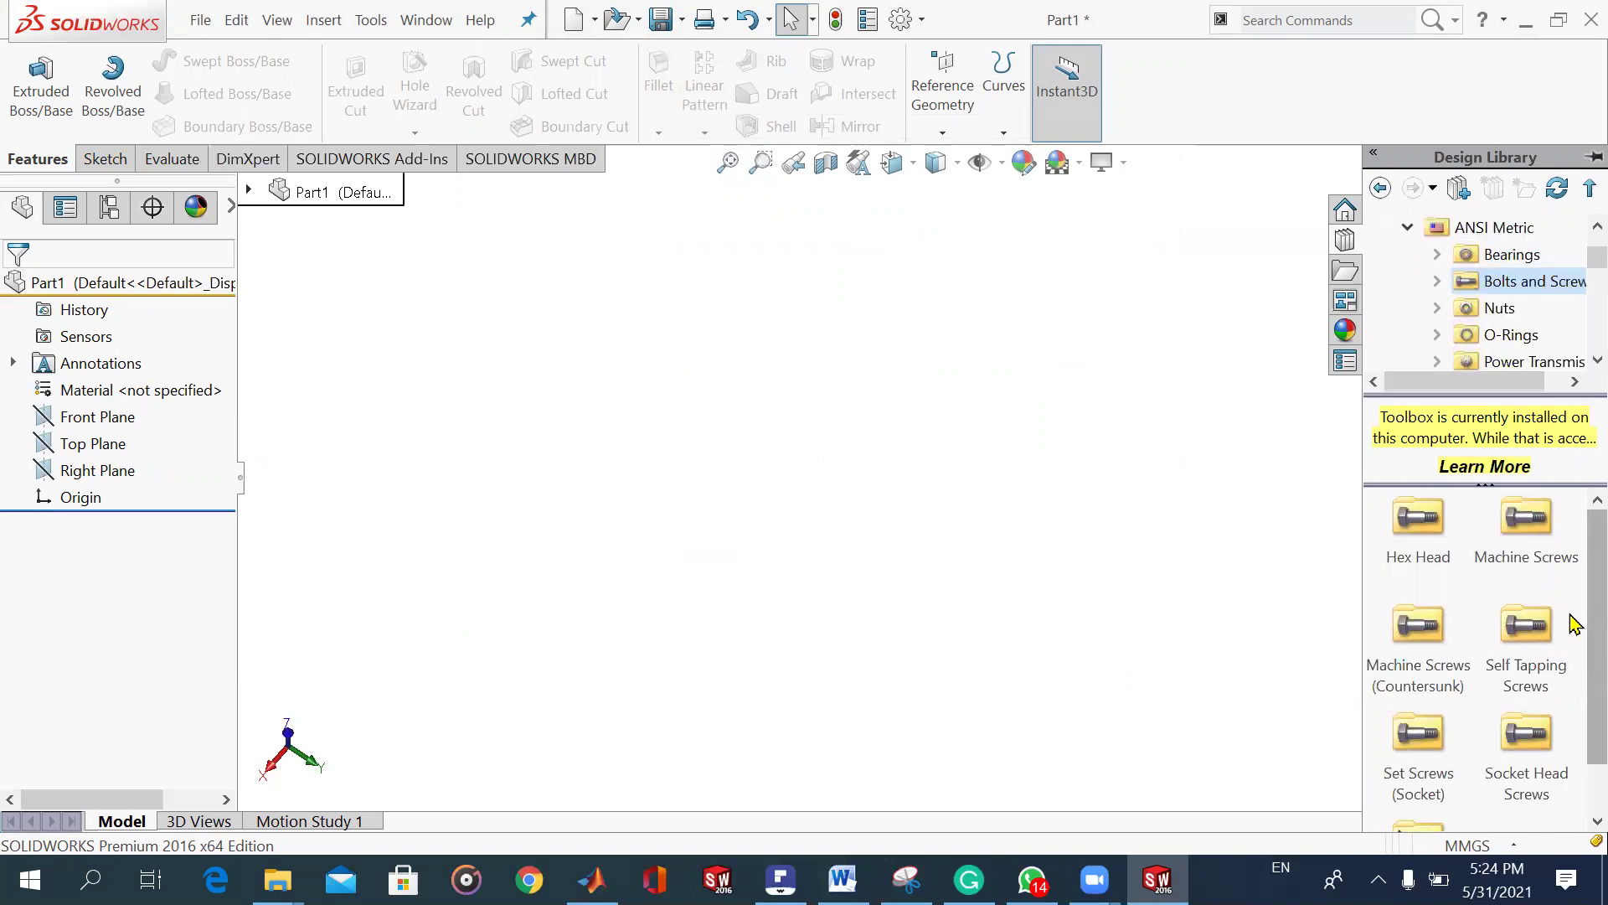
scroll(1569, 654, "down", 1)
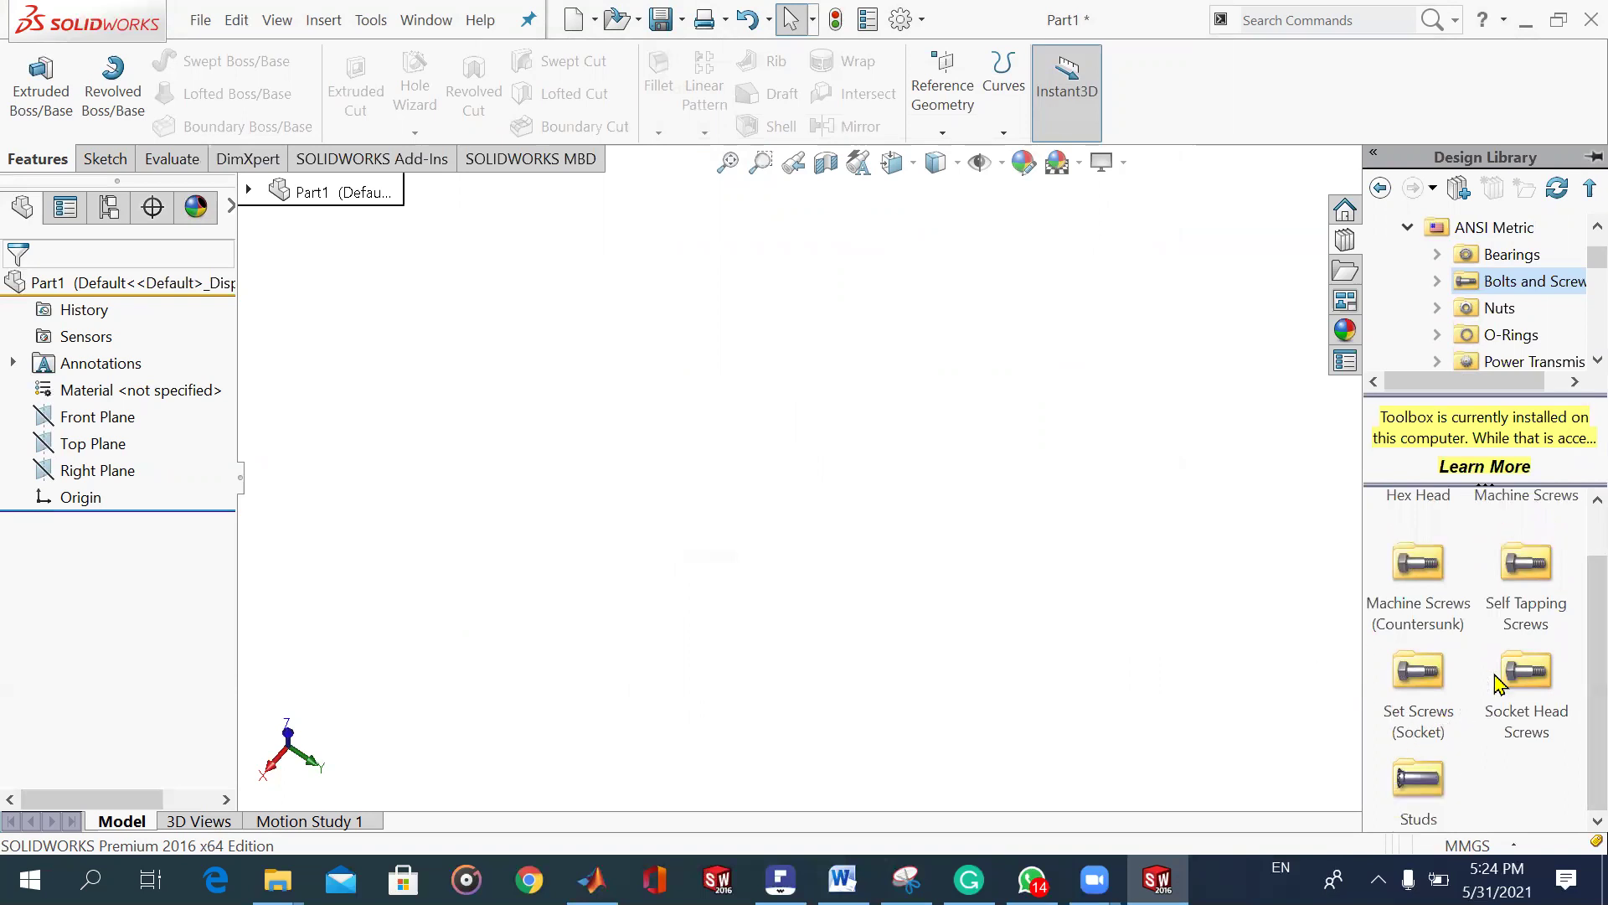
scroll(1575, 683, "up", 1)
left_click(1419, 557)
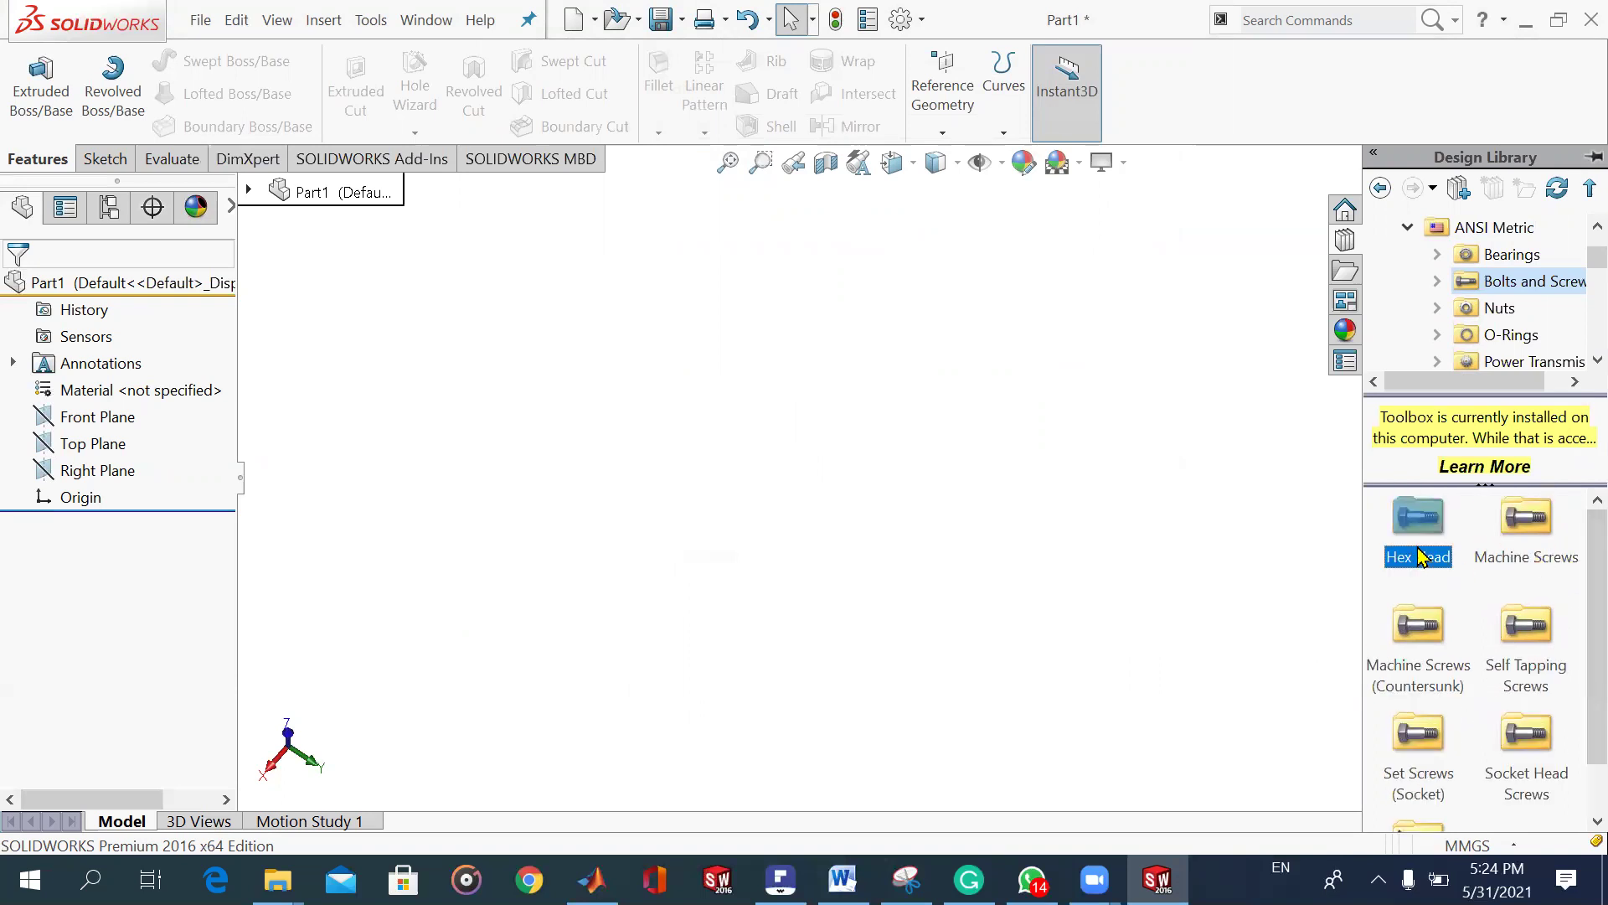
double_click(1432, 544)
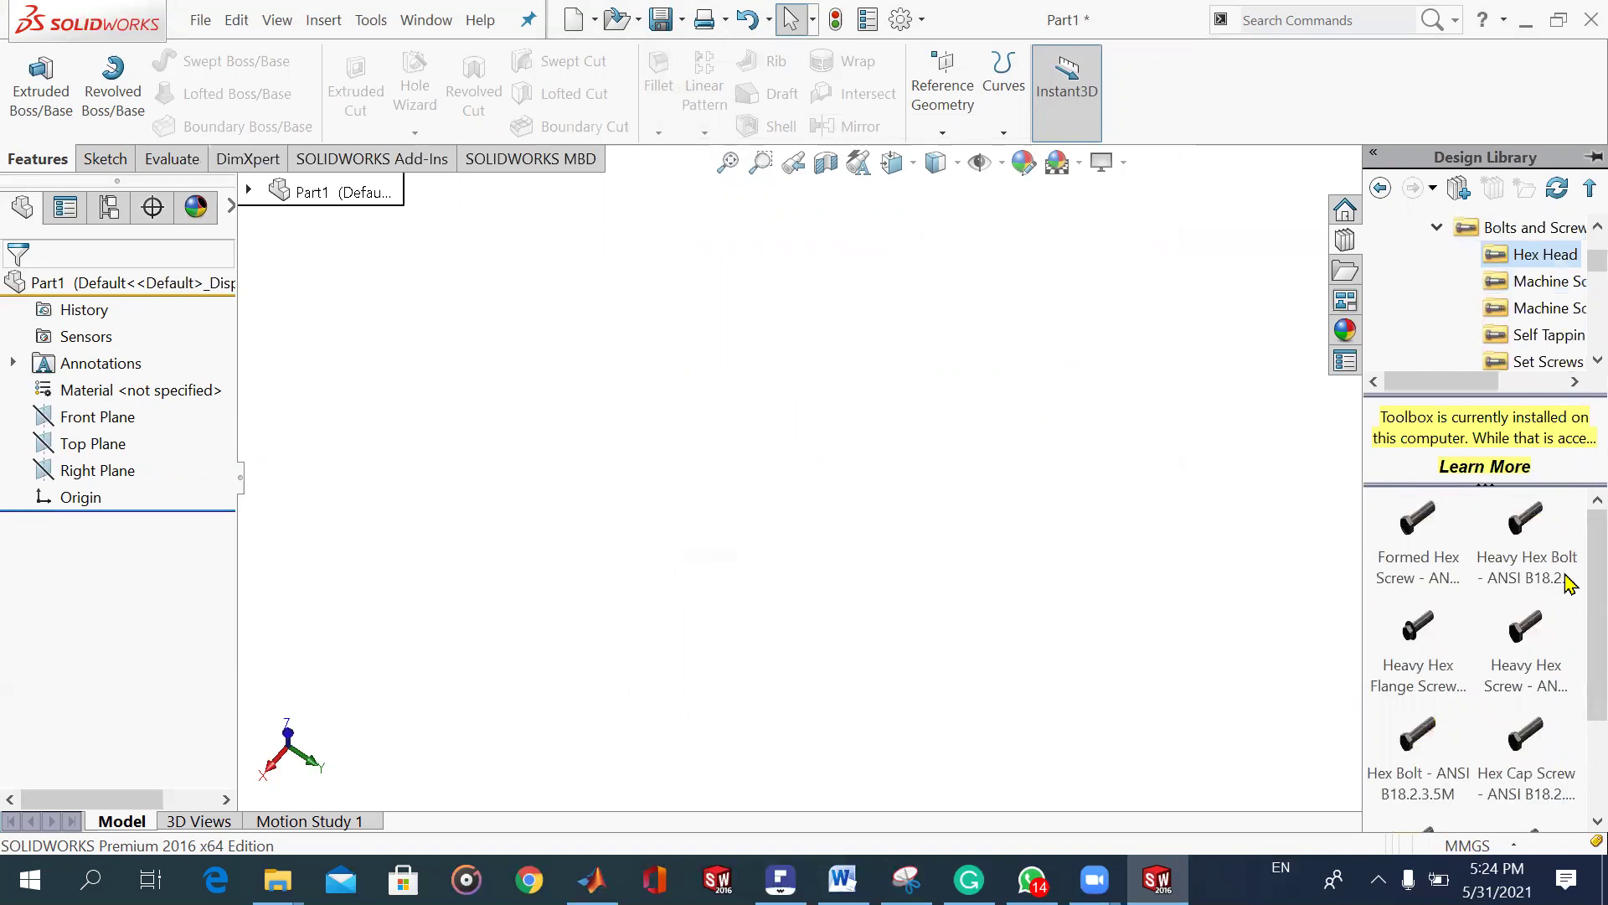
Create a part from the Heavy Hex Bolt - ANSI B18.2.3.6M.
left_click(1506, 582)
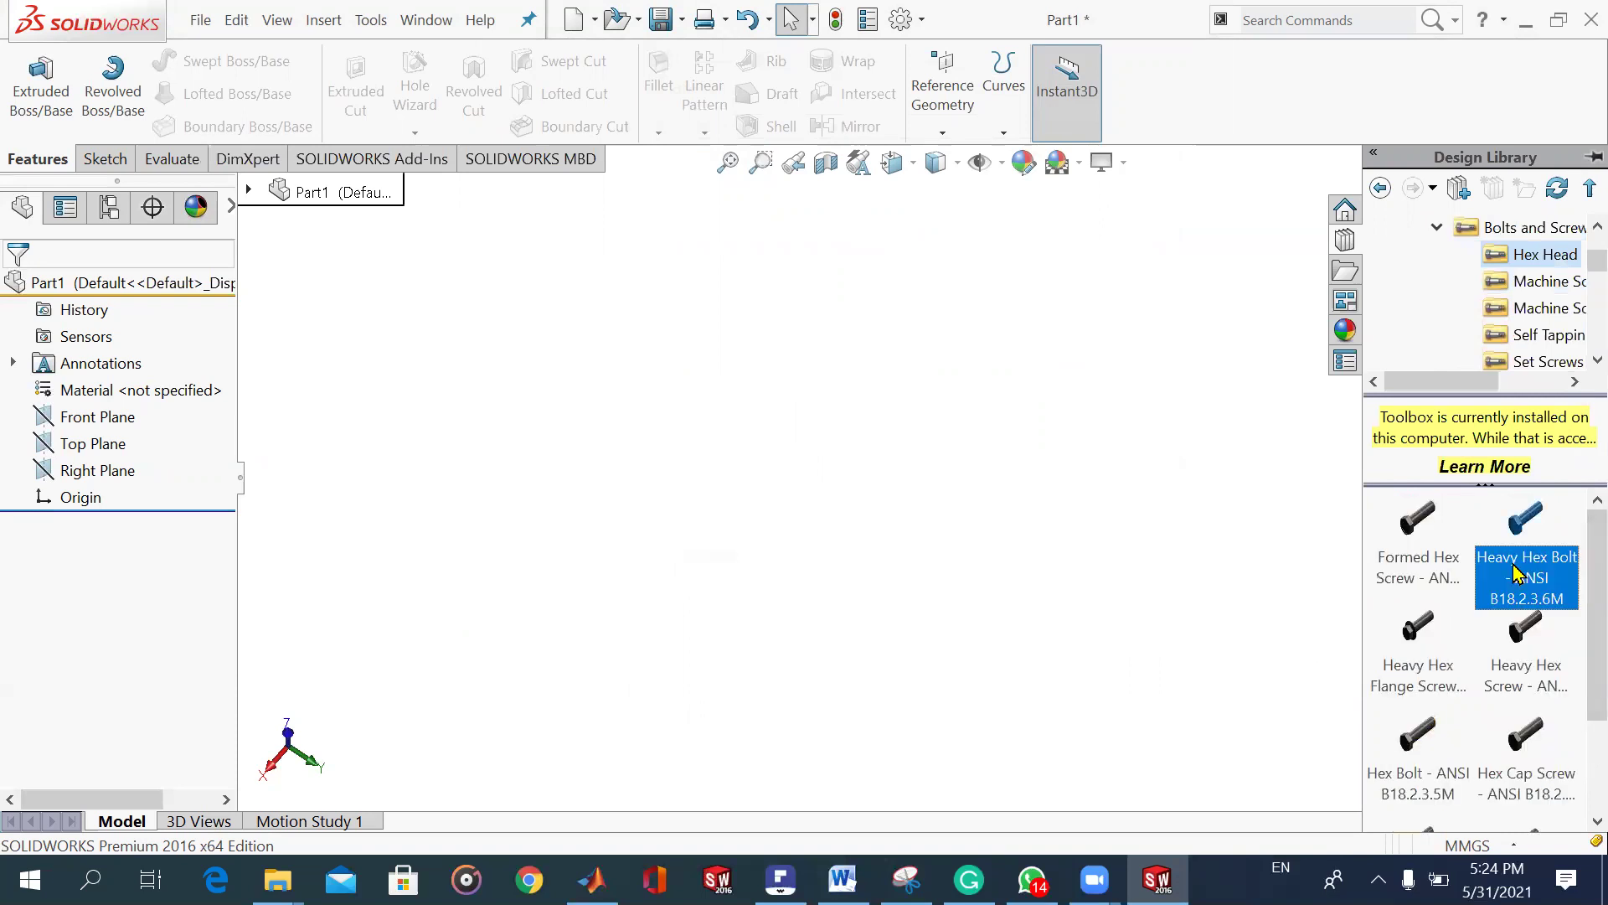
right_click(1515, 573)
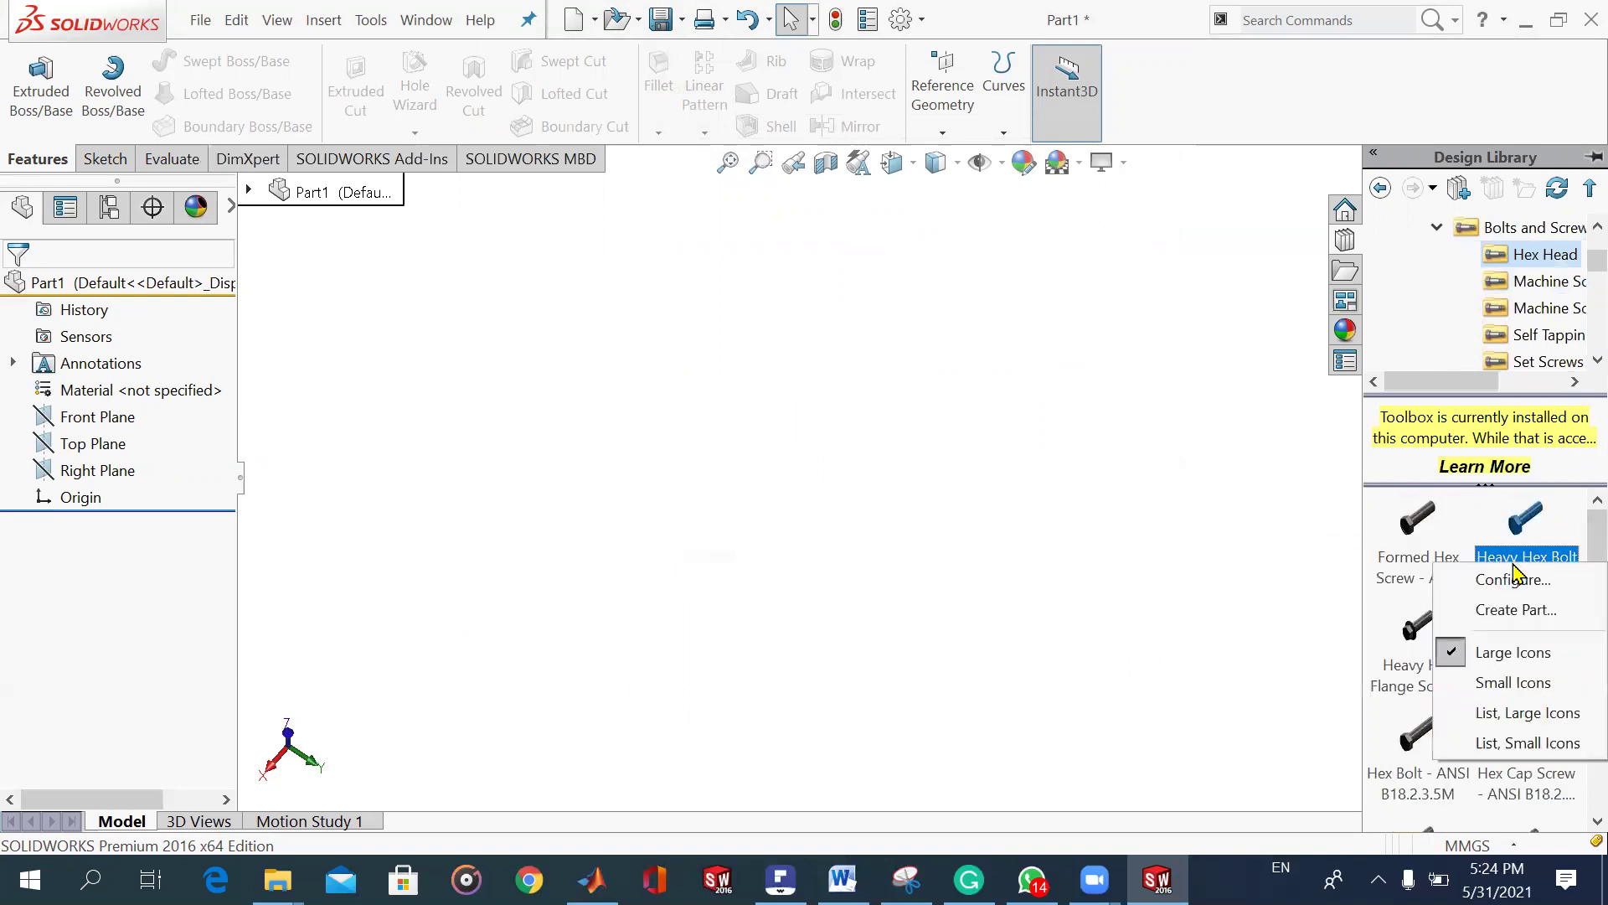
left_click(1516, 609)
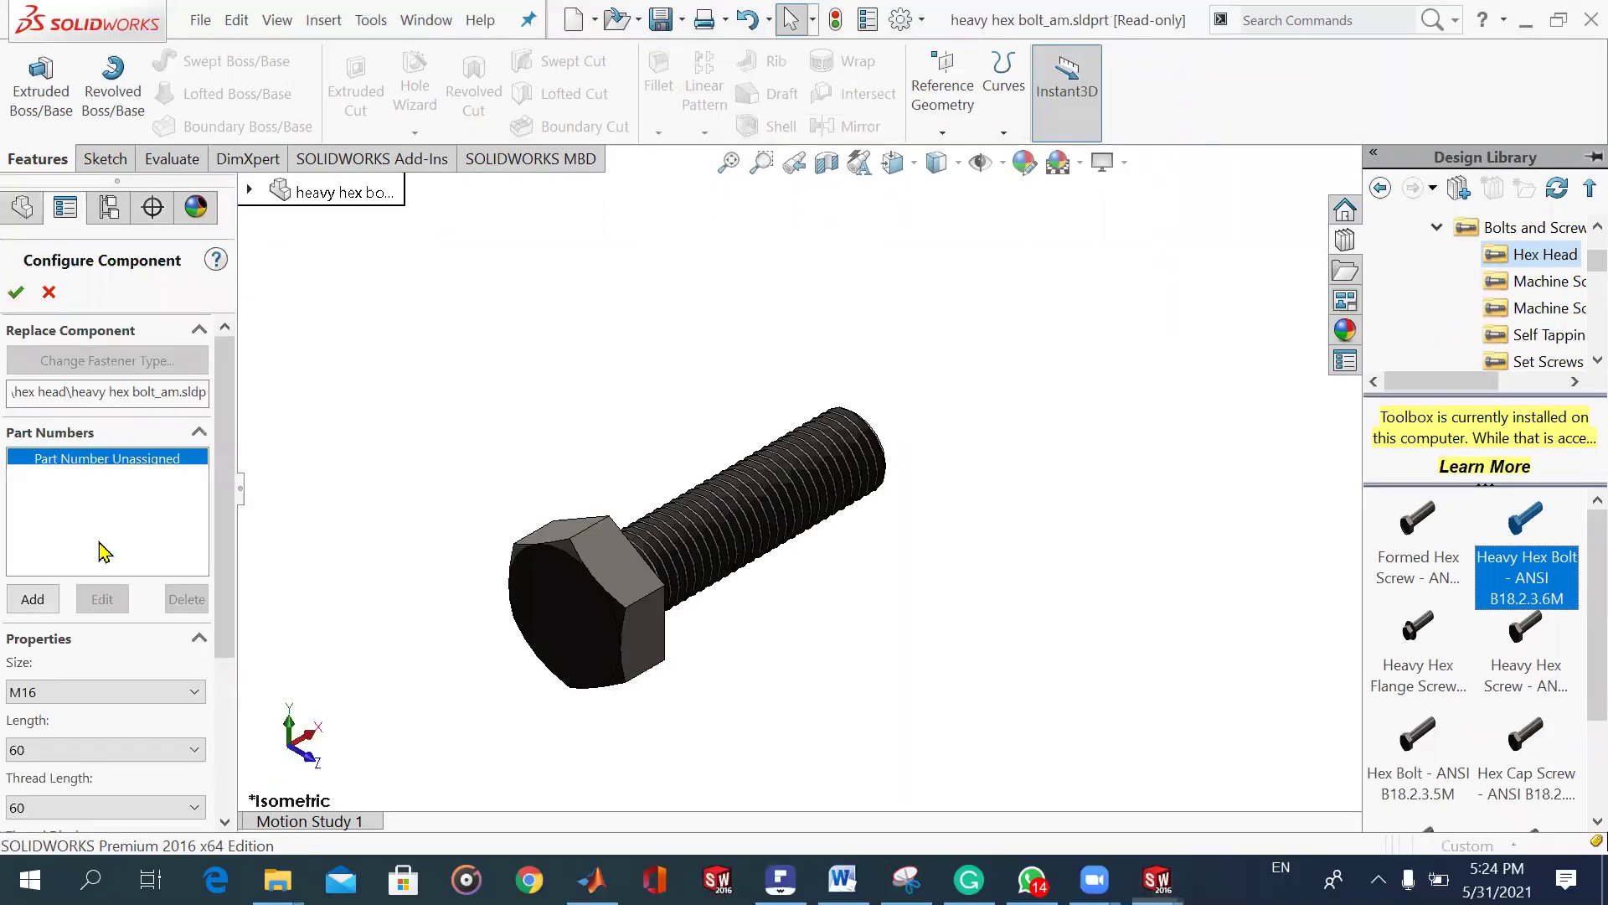
Examine the size, length and thread length options available for the heavy hex bolt.
left_click_drag(229, 631, 227, 743)
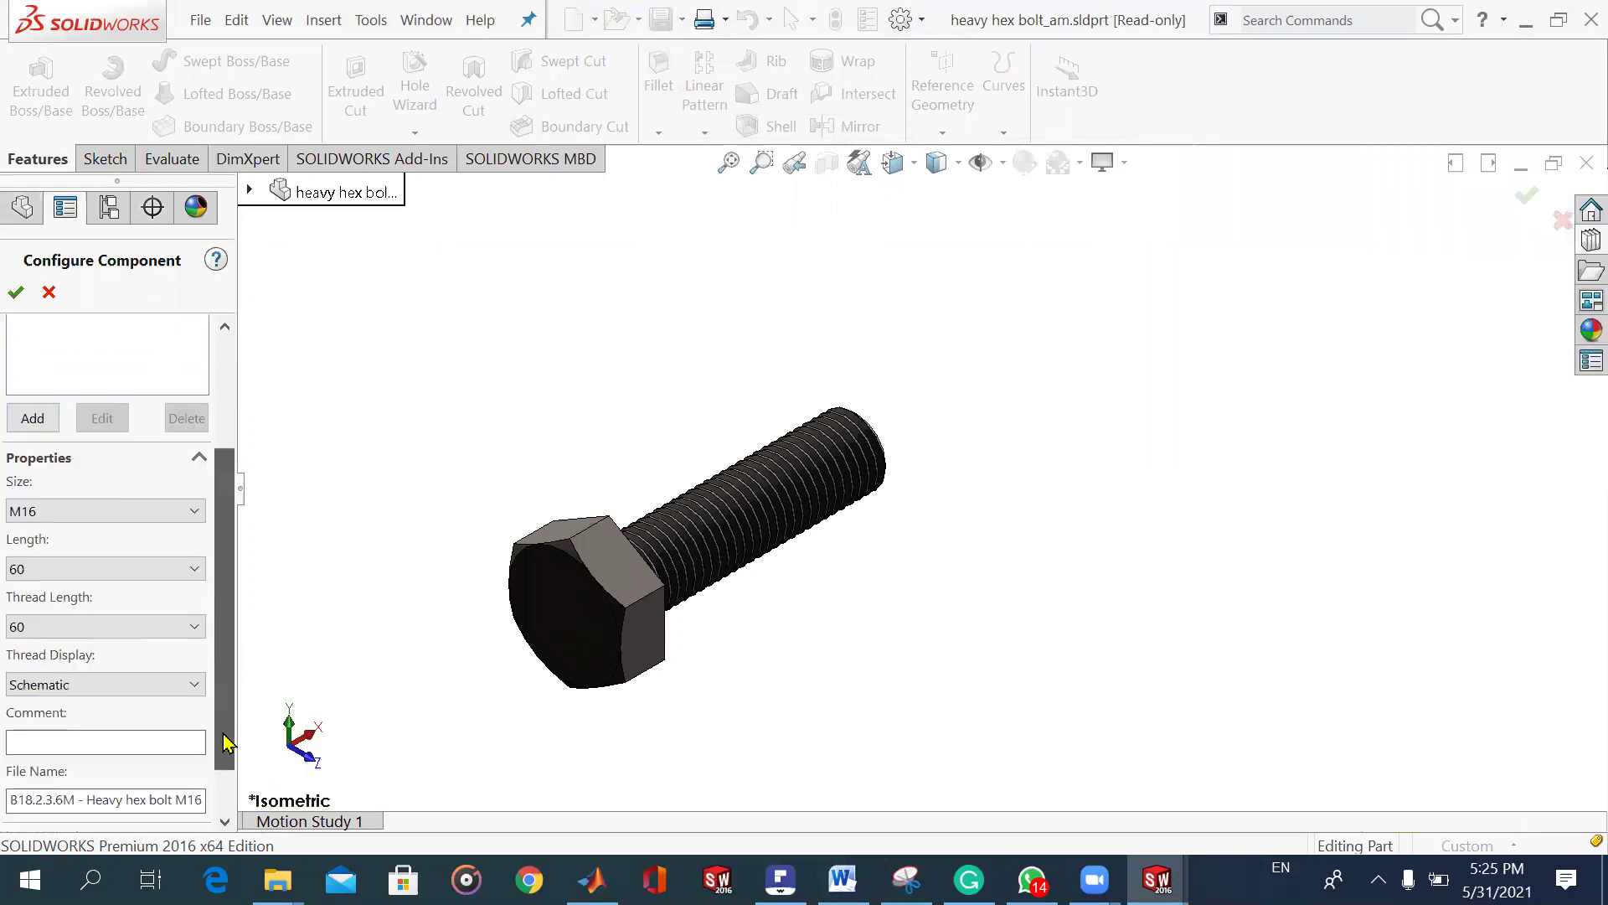
left_click(102, 509)
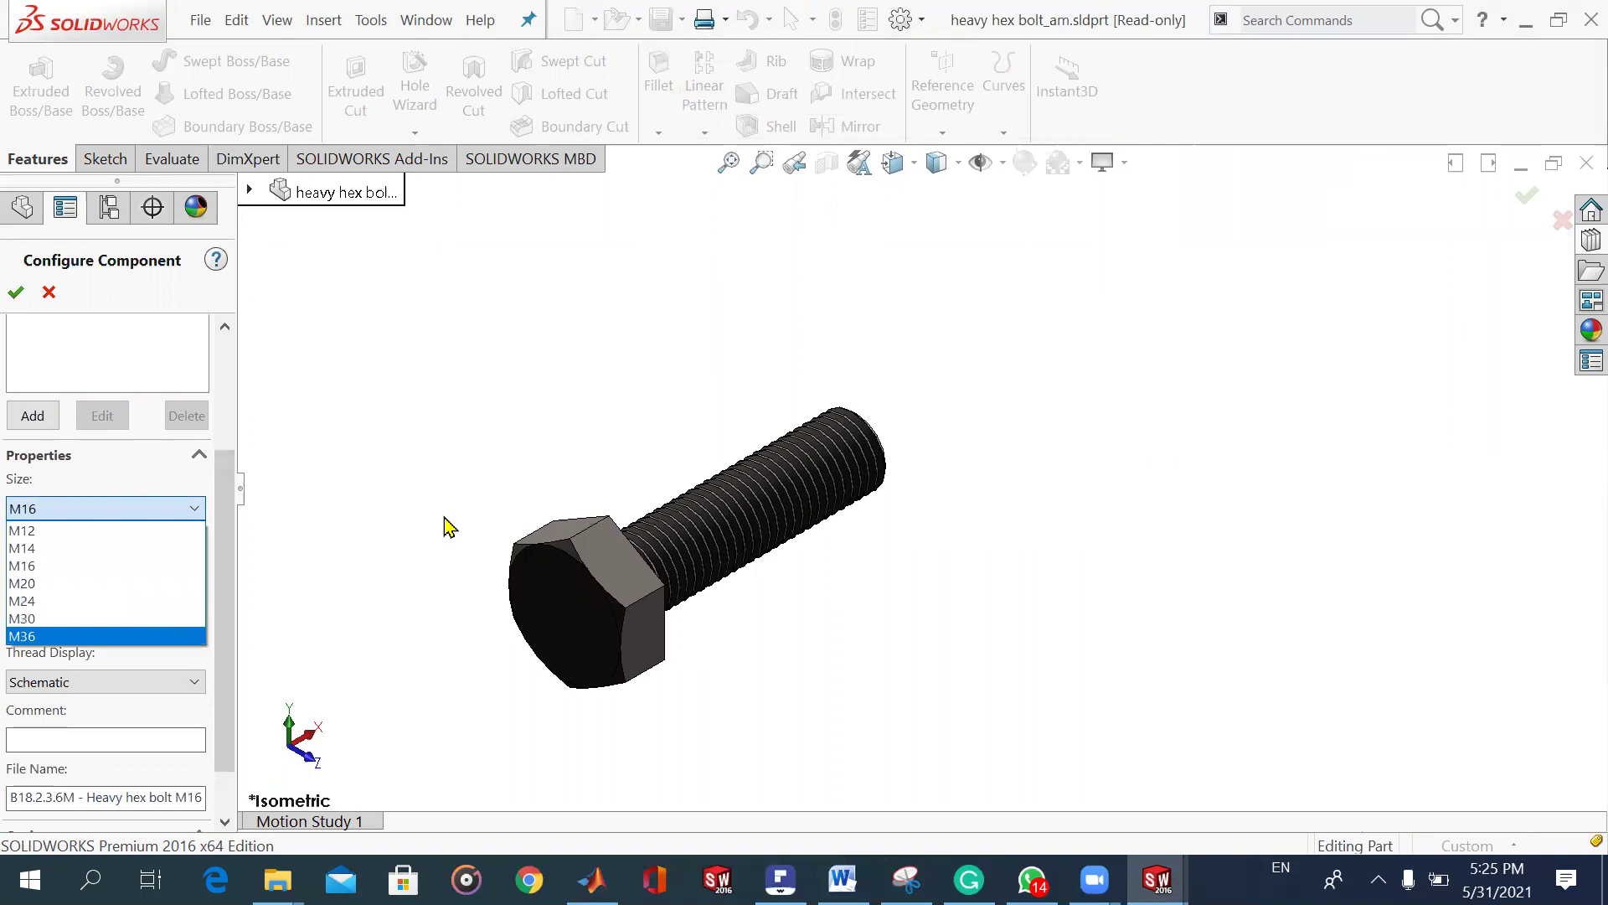
left_click(258, 499)
left_click(75, 575)
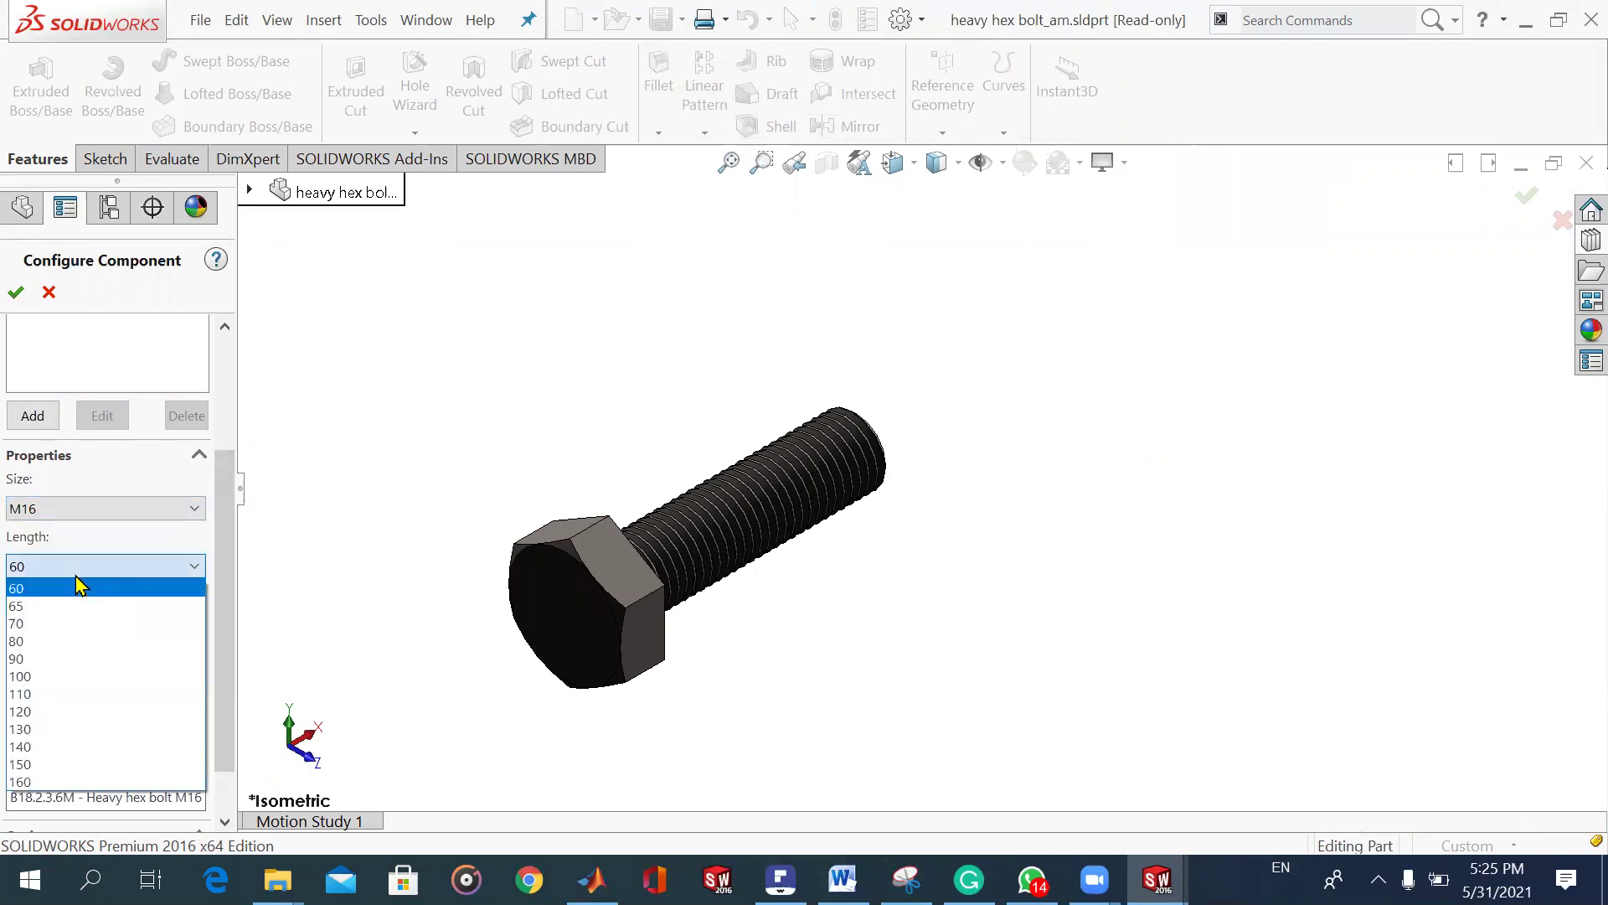
left_click(362, 592)
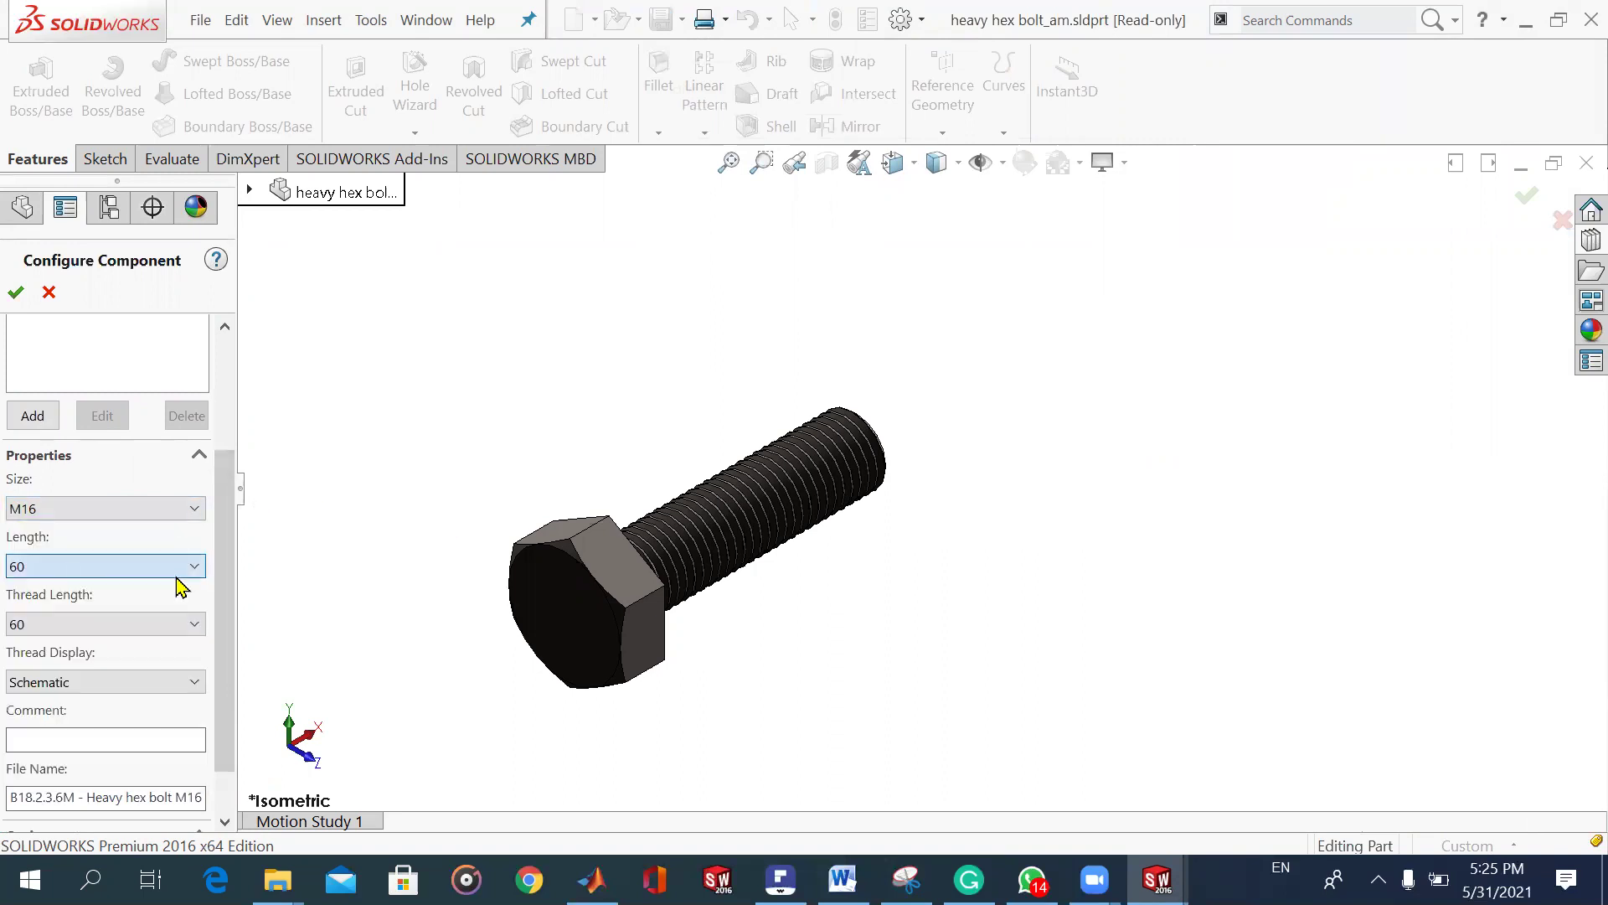
left_click(61, 628)
left_click(365, 570)
Check the thread display options and inspect the bolt's schematic threads up close from the side.
left_click(96, 685)
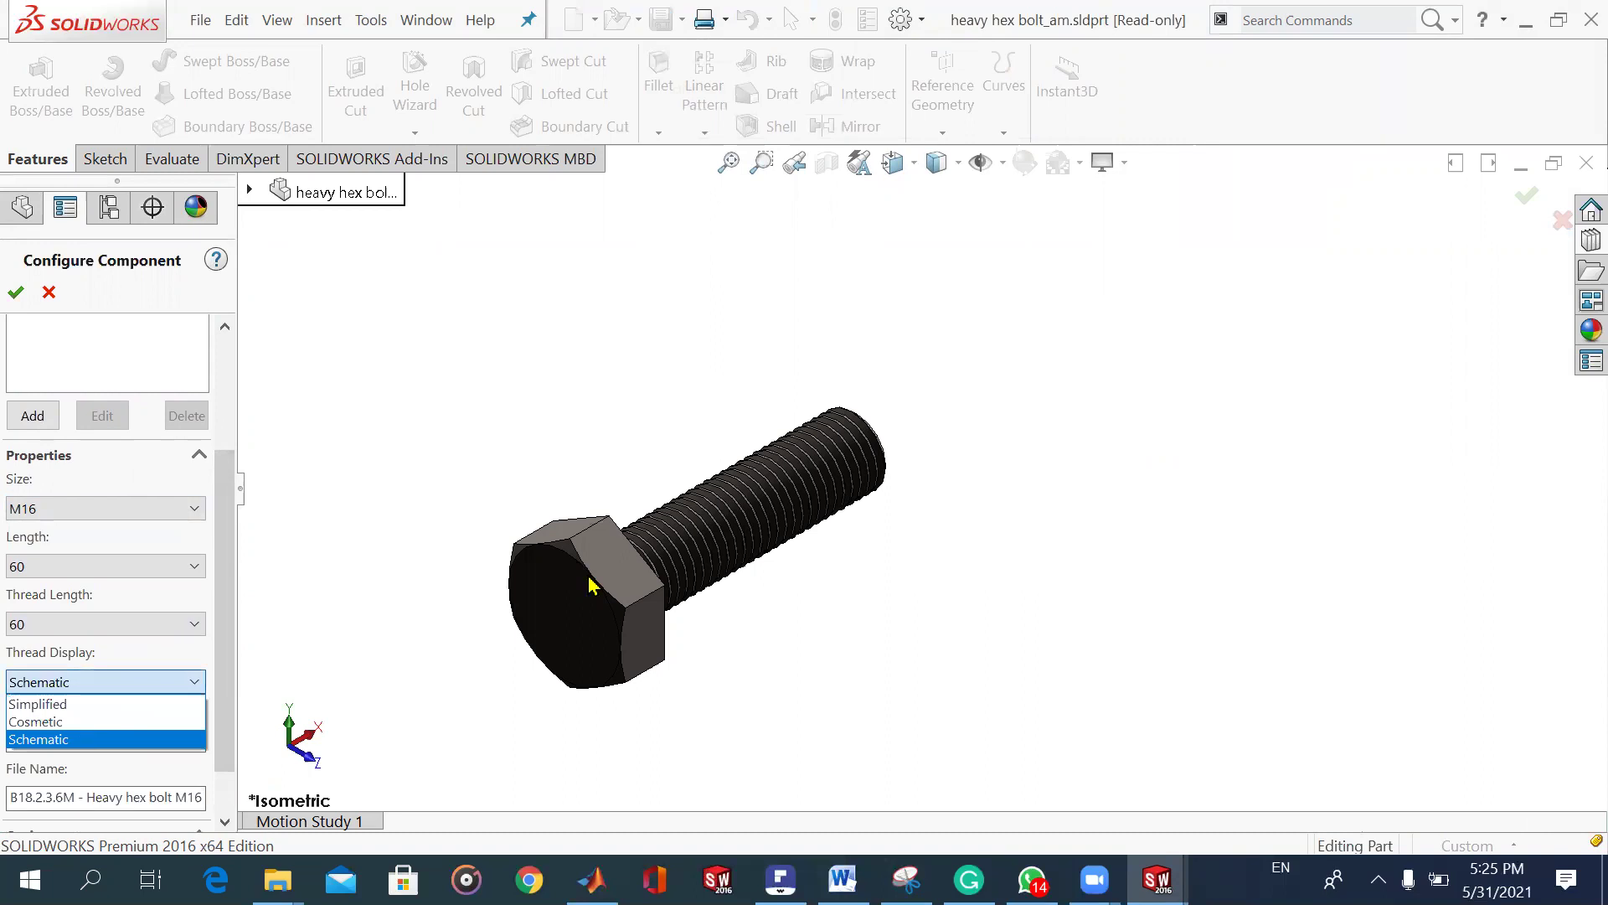
key("Up")
left_click(469, 700)
middle_click_drag(567, 693, 743, 636)
scroll(720, 544, "down", 10)
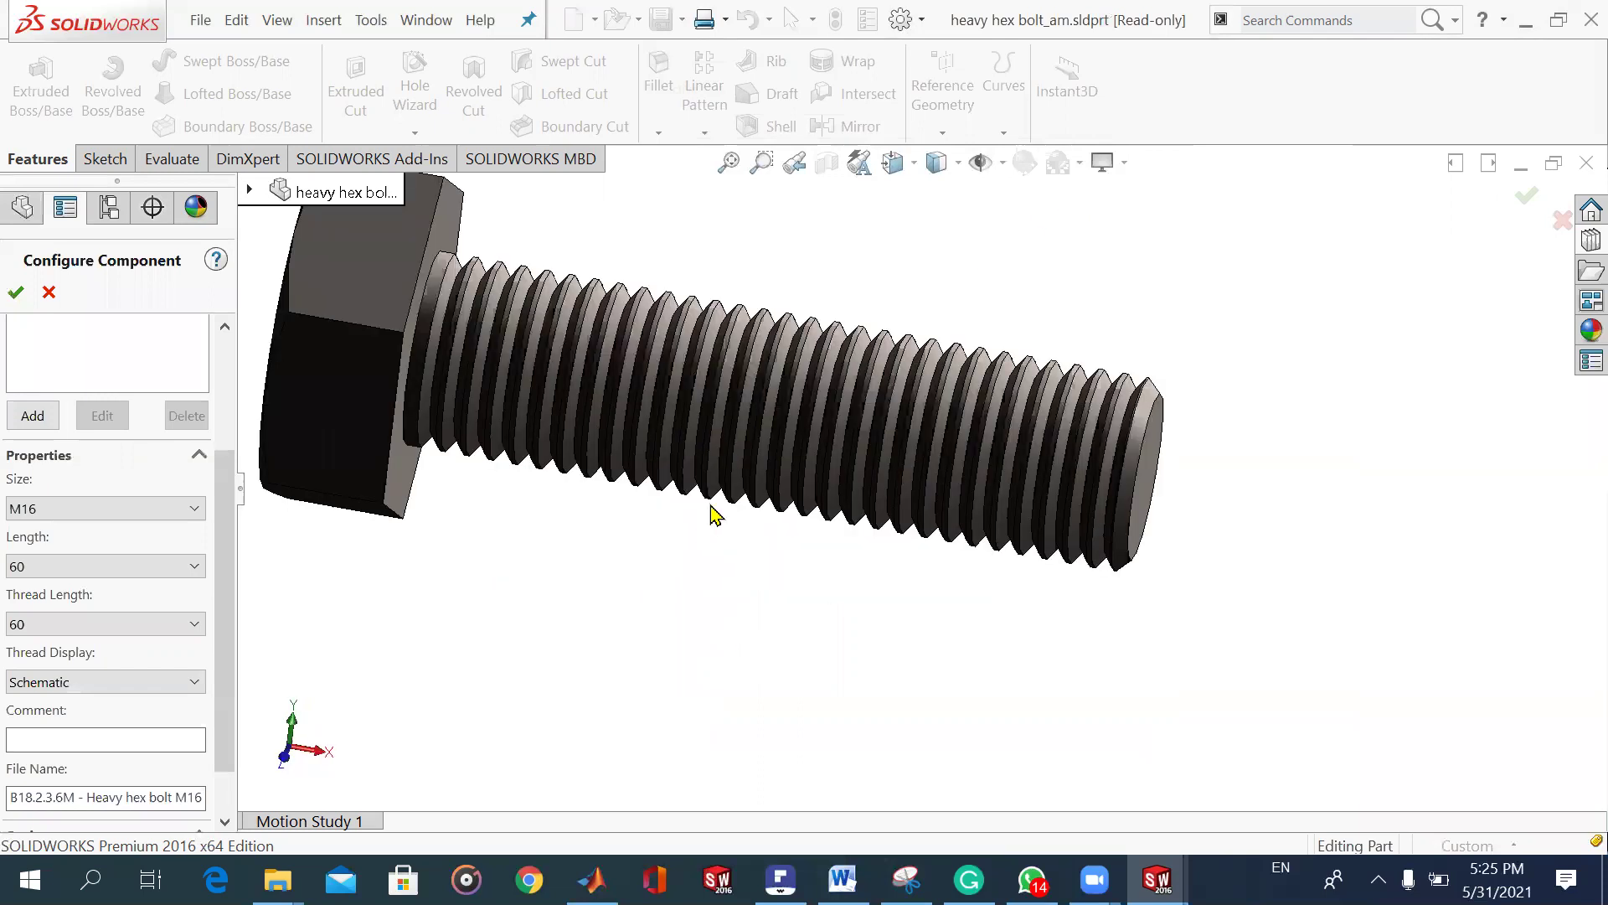
scroll(810, 415, "up", 10)
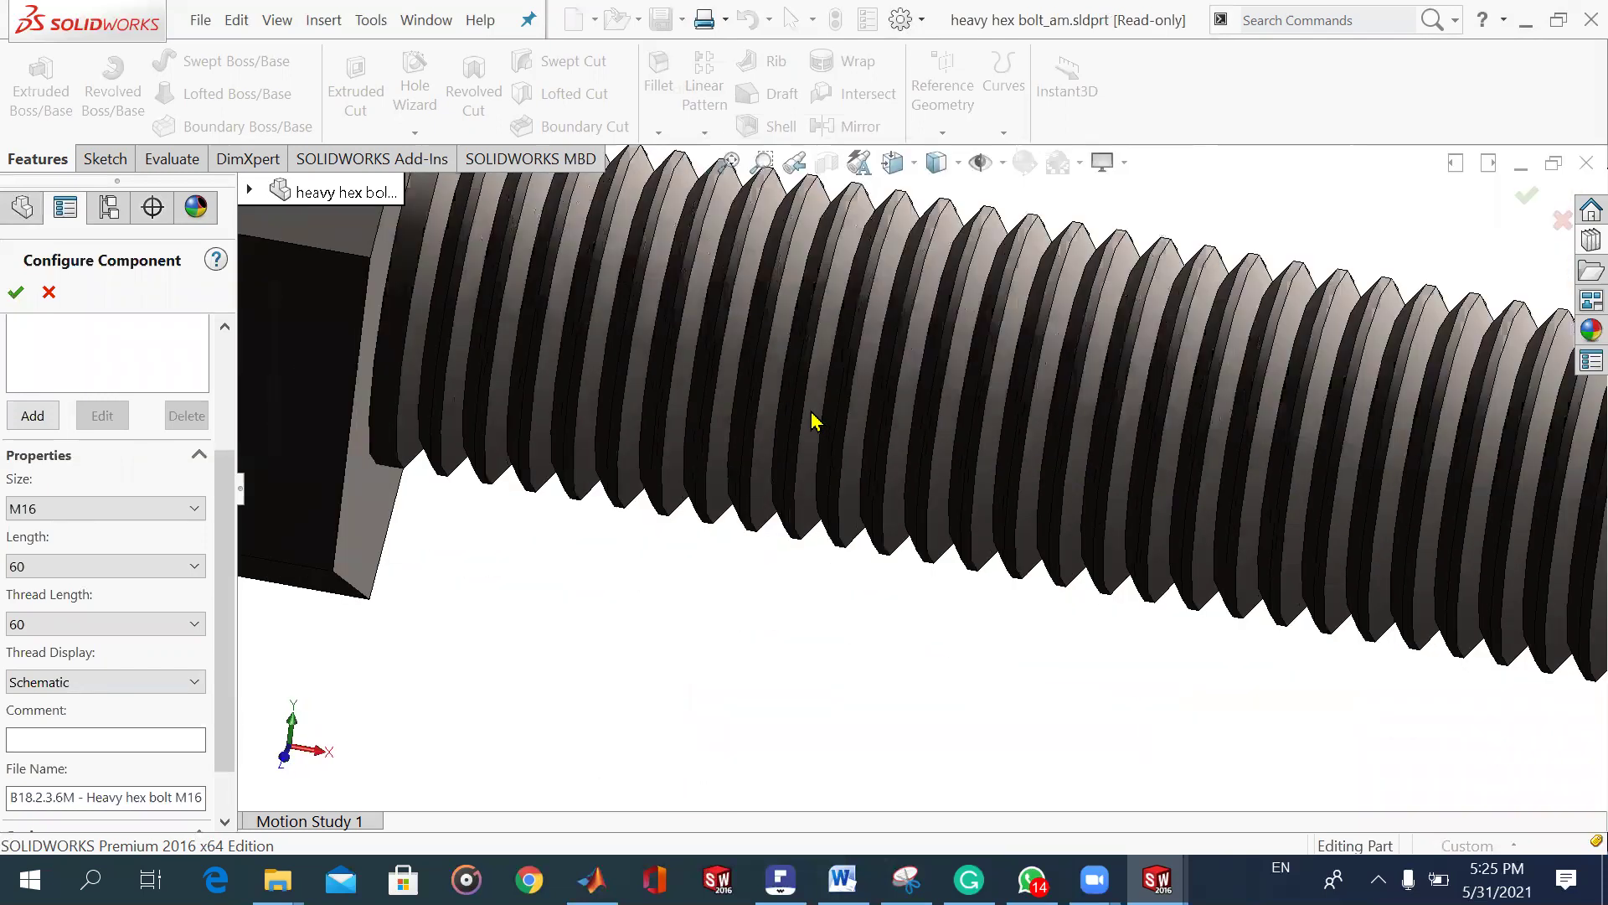
Try the Simplified thread display on the bolt, return it to Schematic, and cancel the component configuration.
left_click(111, 691)
left_click(84, 706)
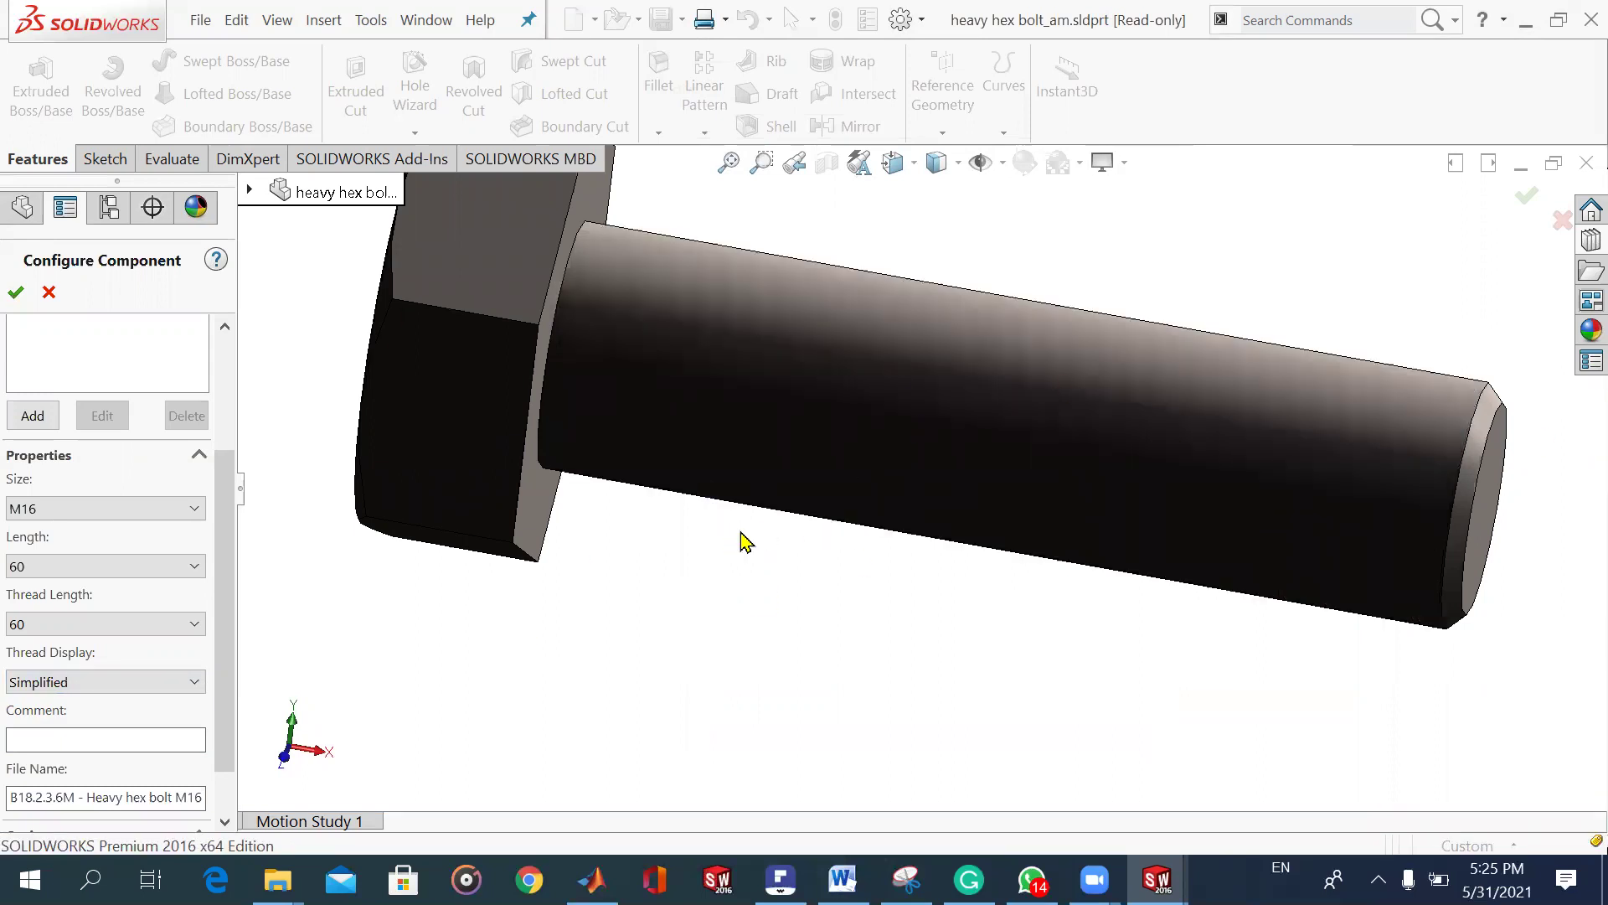
left_click(125, 685)
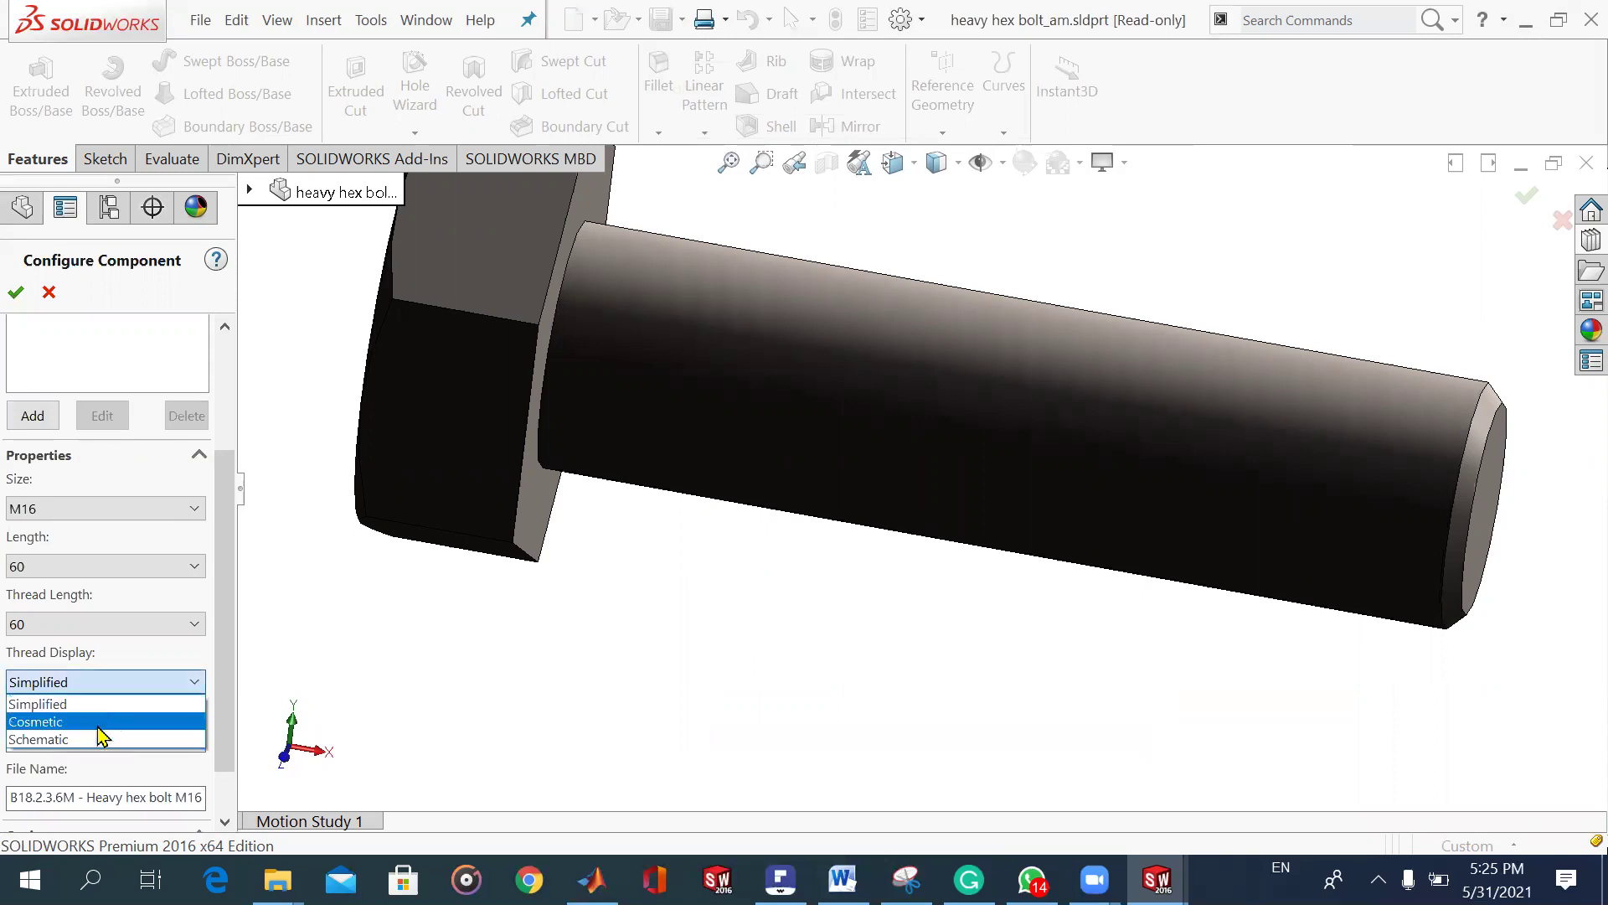
left_click(101, 738)
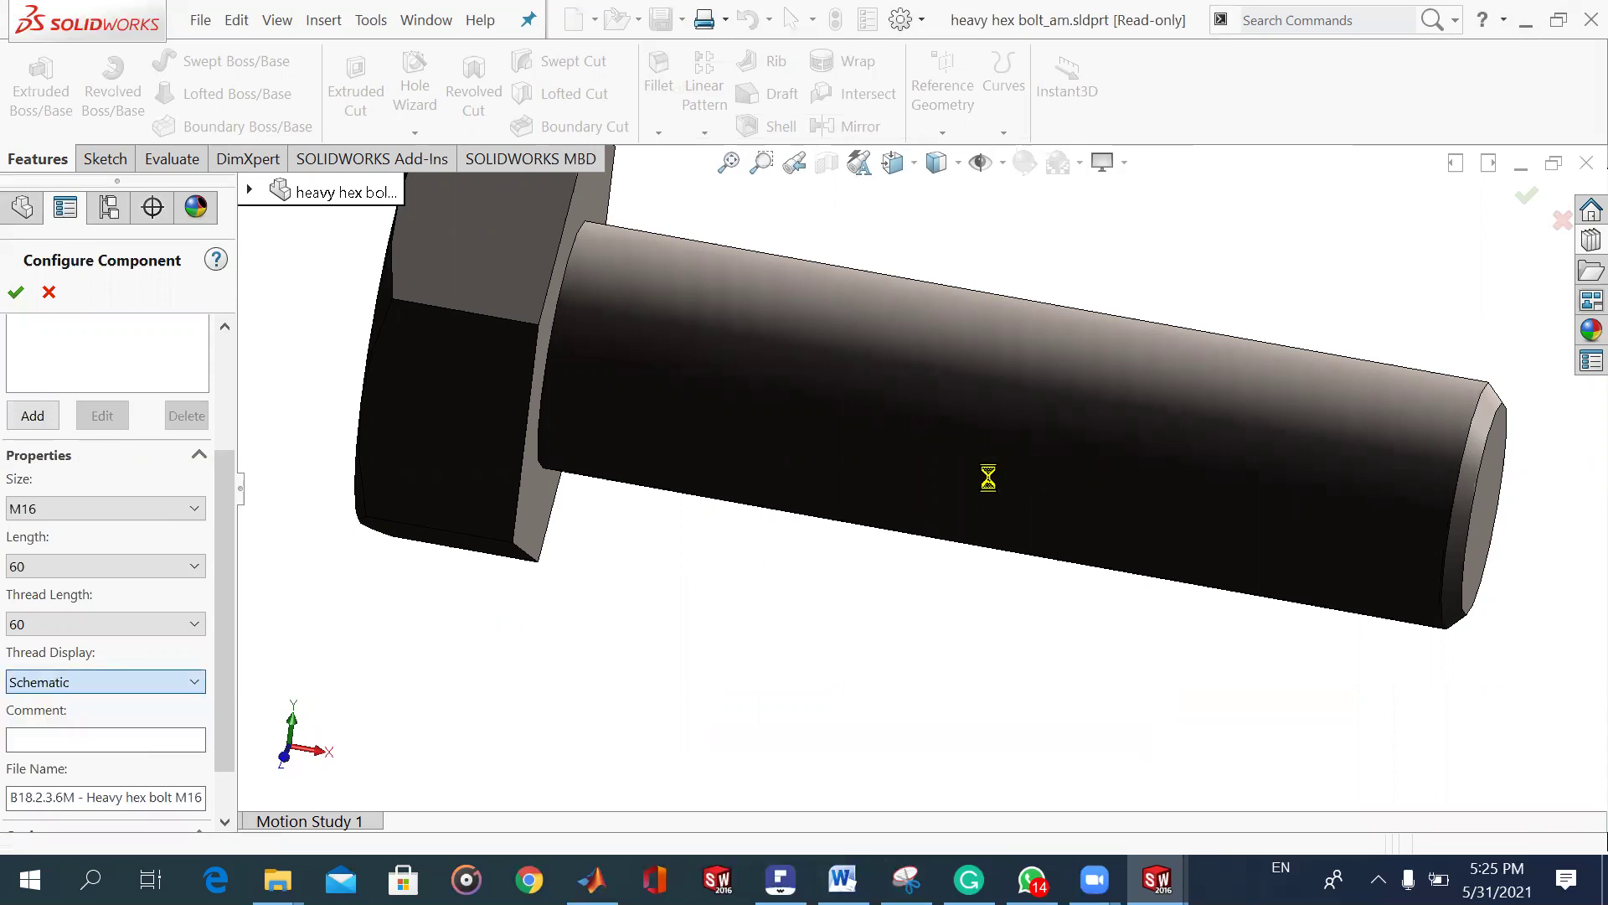
left_click_drag(223, 564, 223, 348)
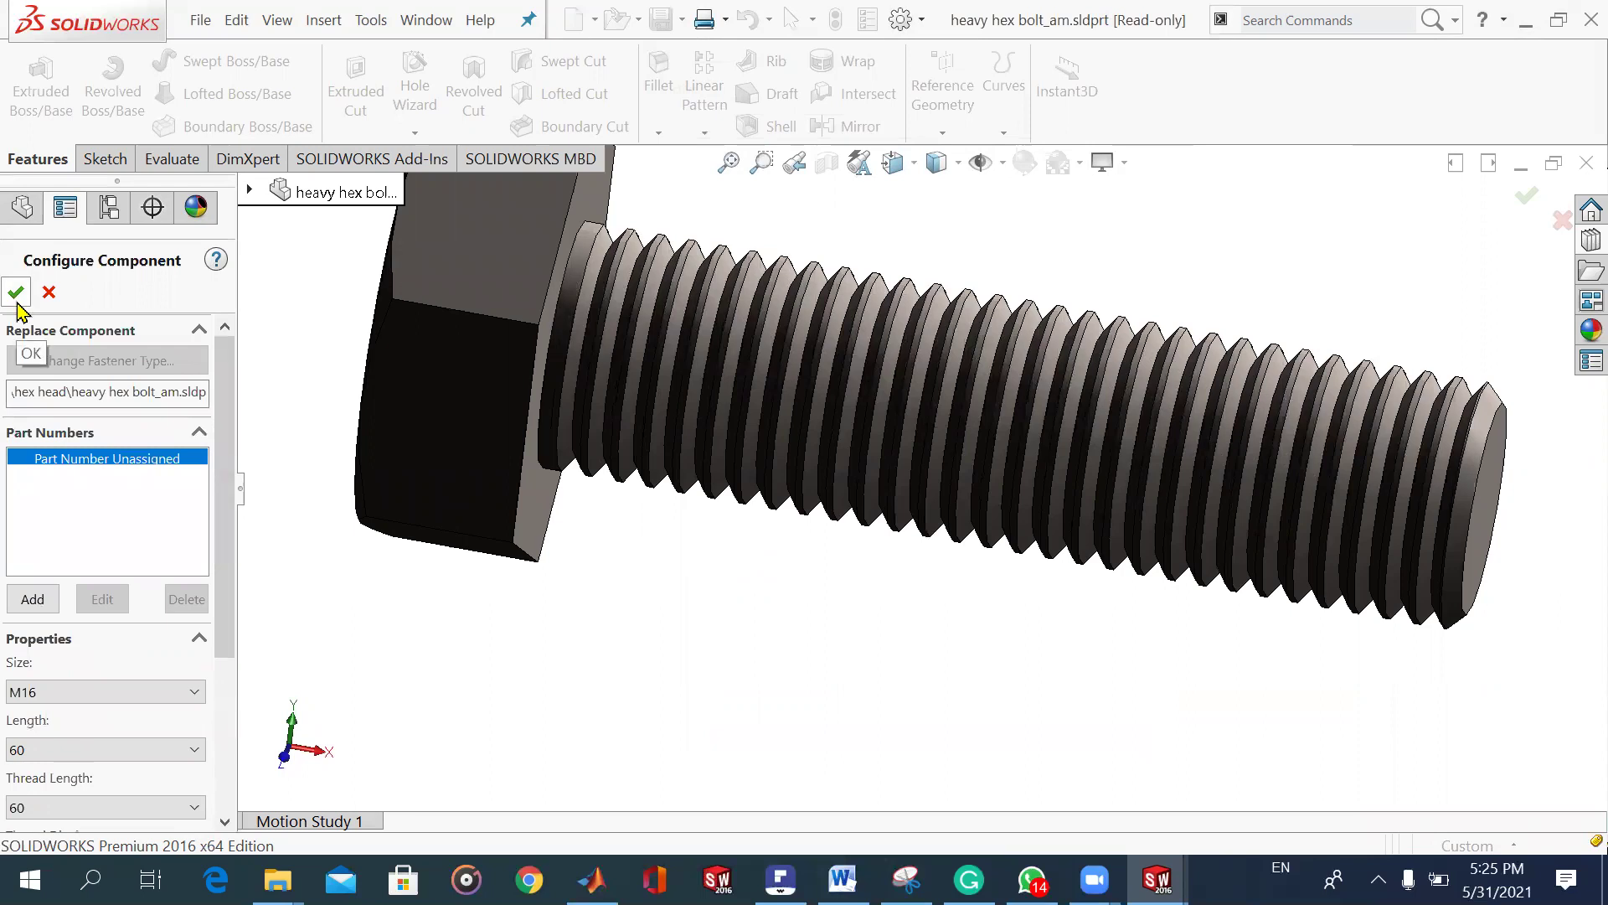
left_click(49, 293)
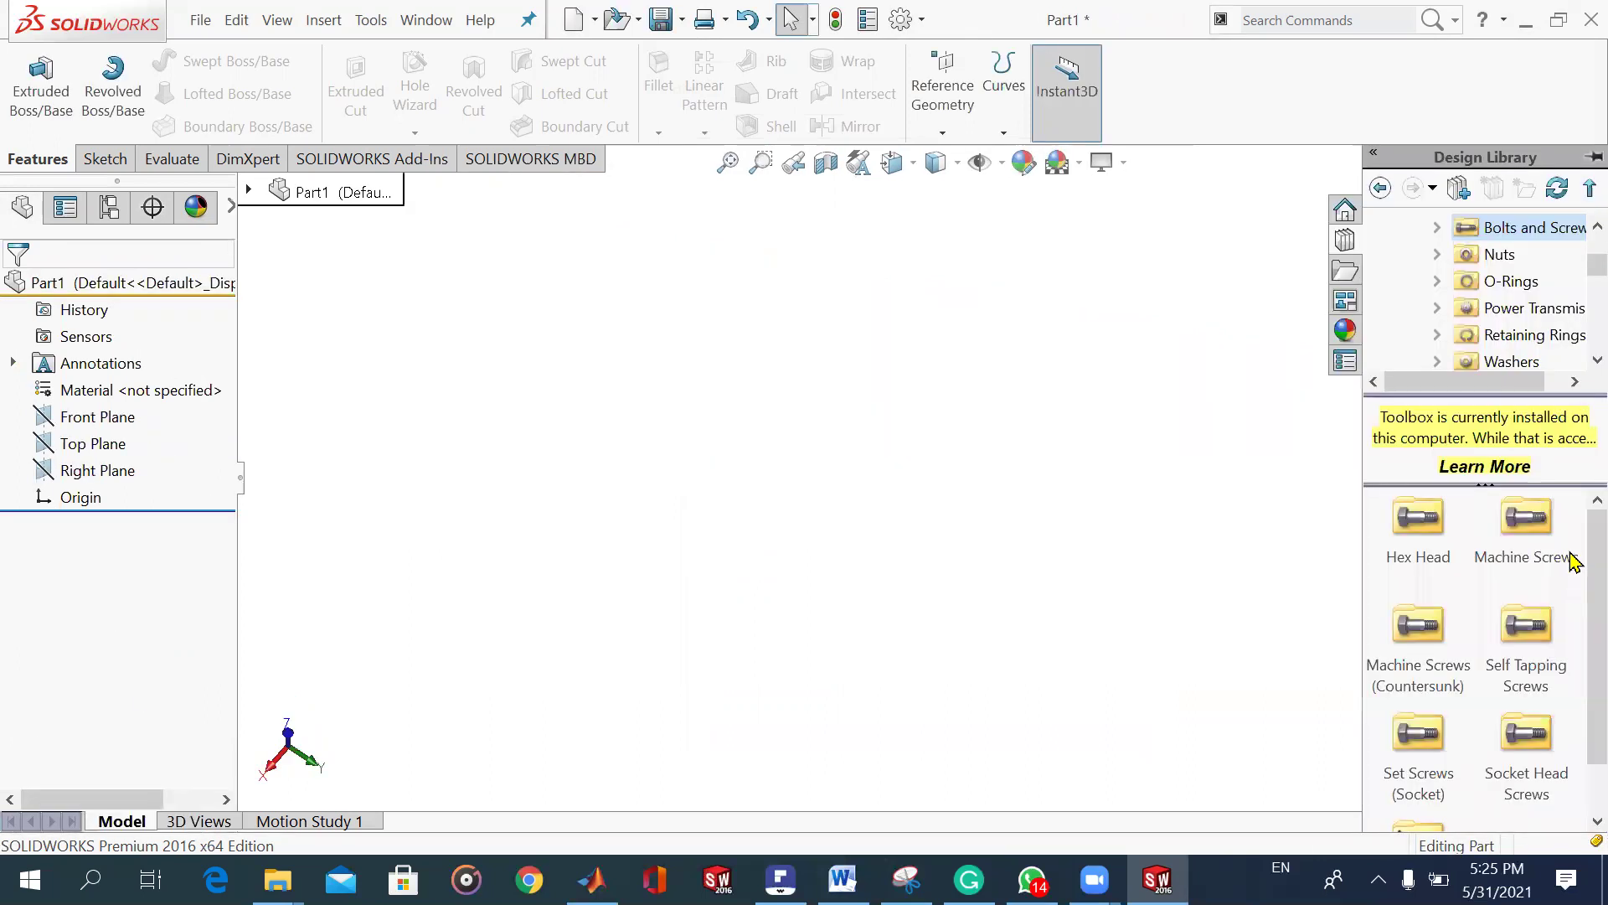
Create a part from the Formed Hex Screw - ANSI B18.2.3.2M in the Hex Head folder.
double_click(1439, 553)
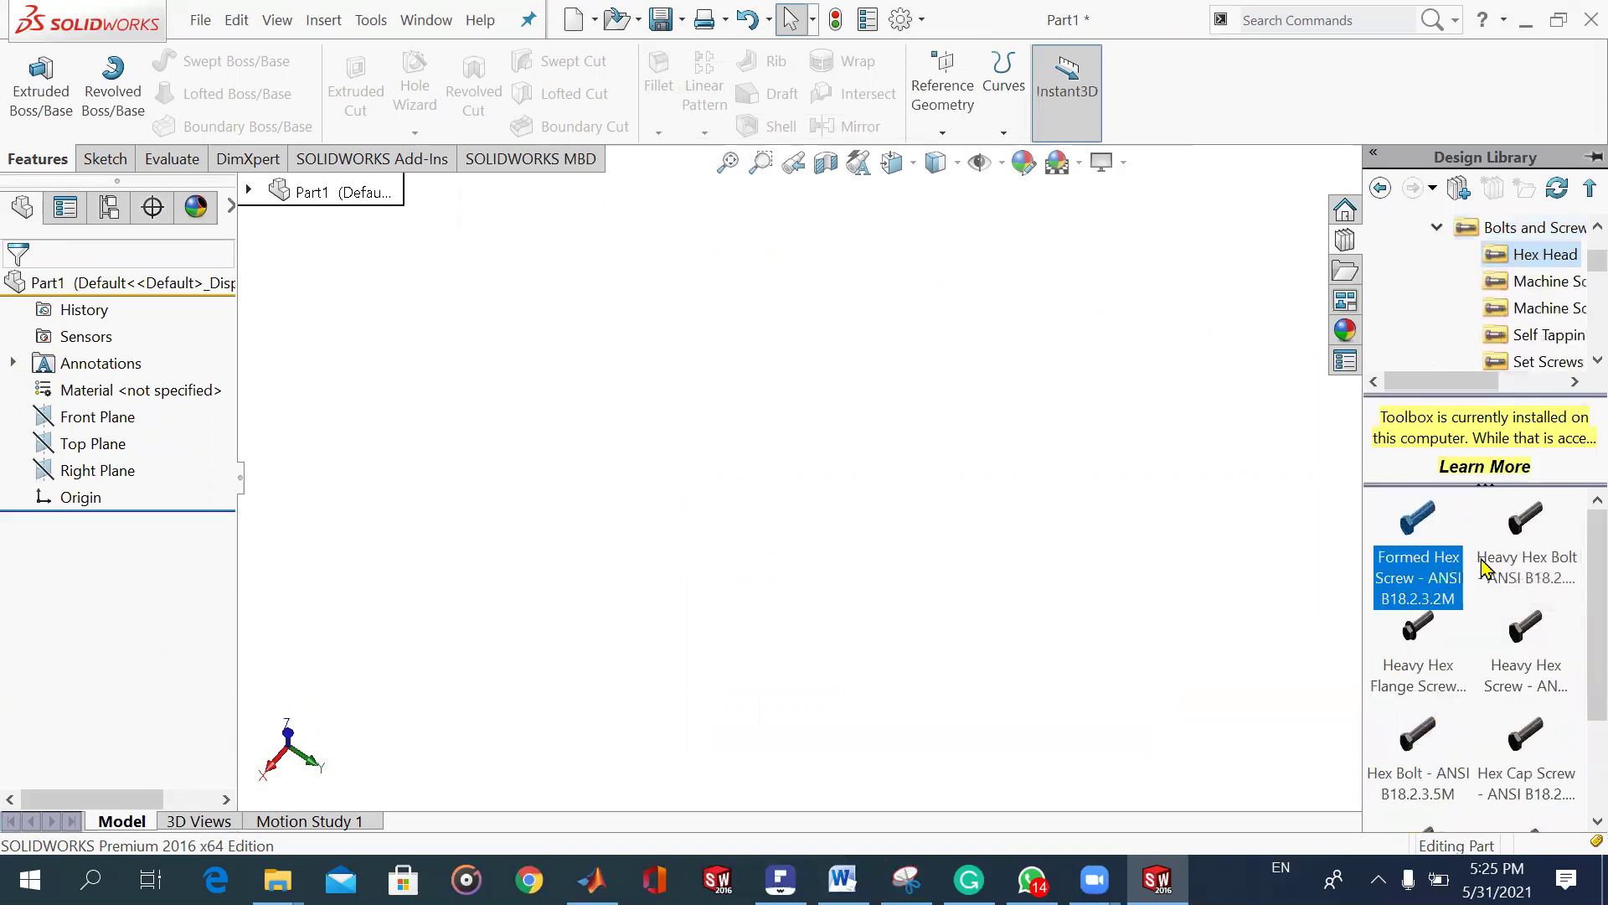
right_click(1412, 568)
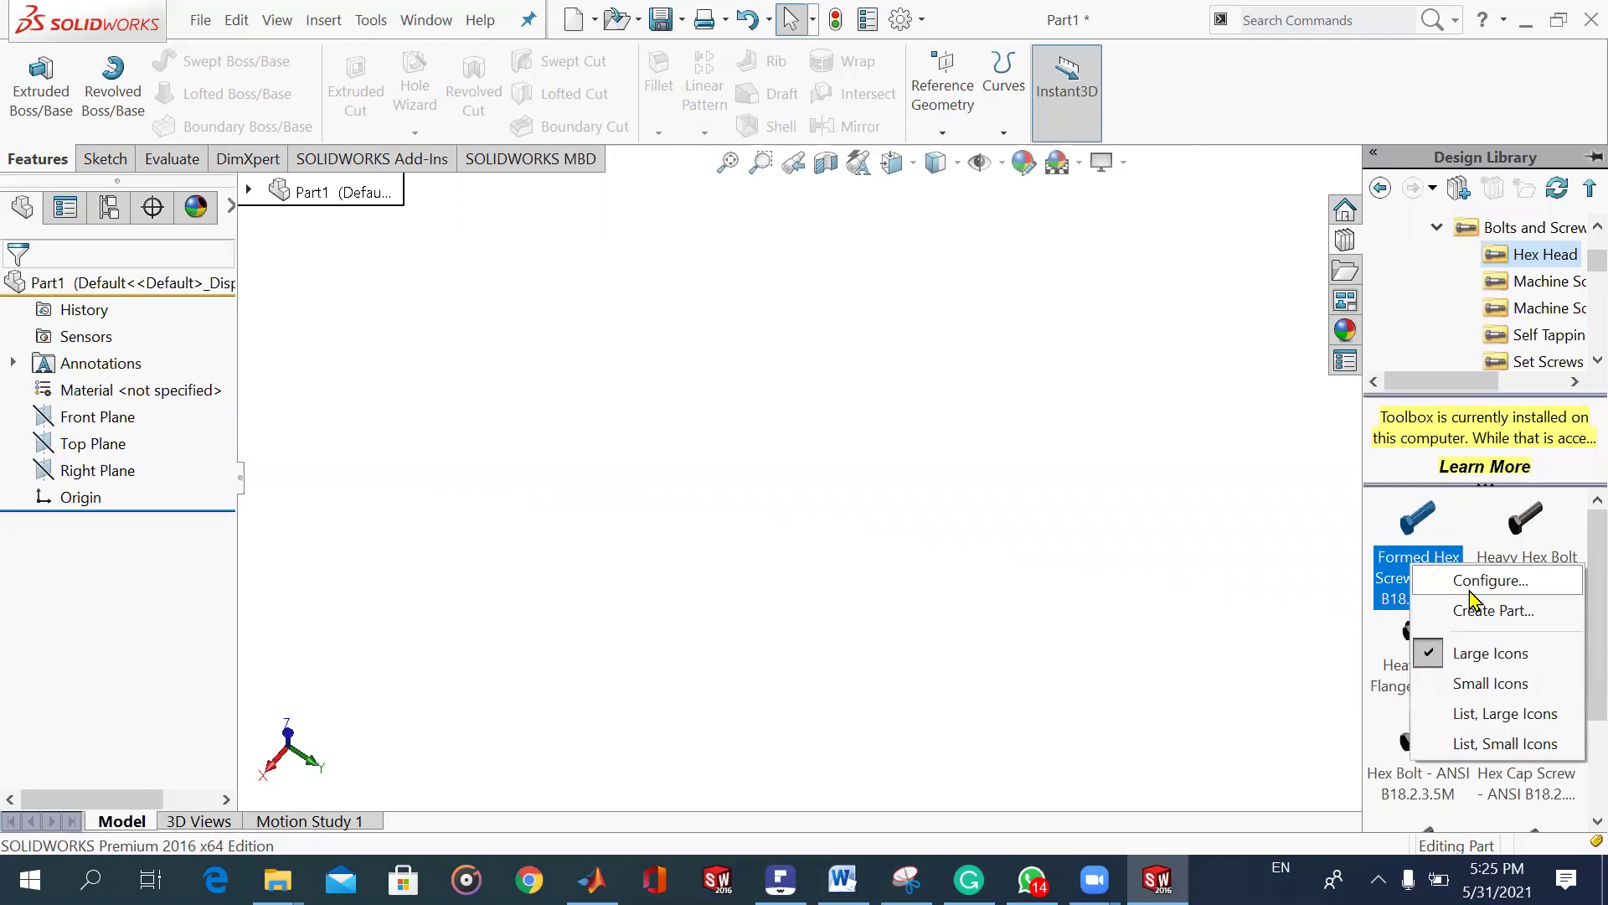
left_click(1515, 608)
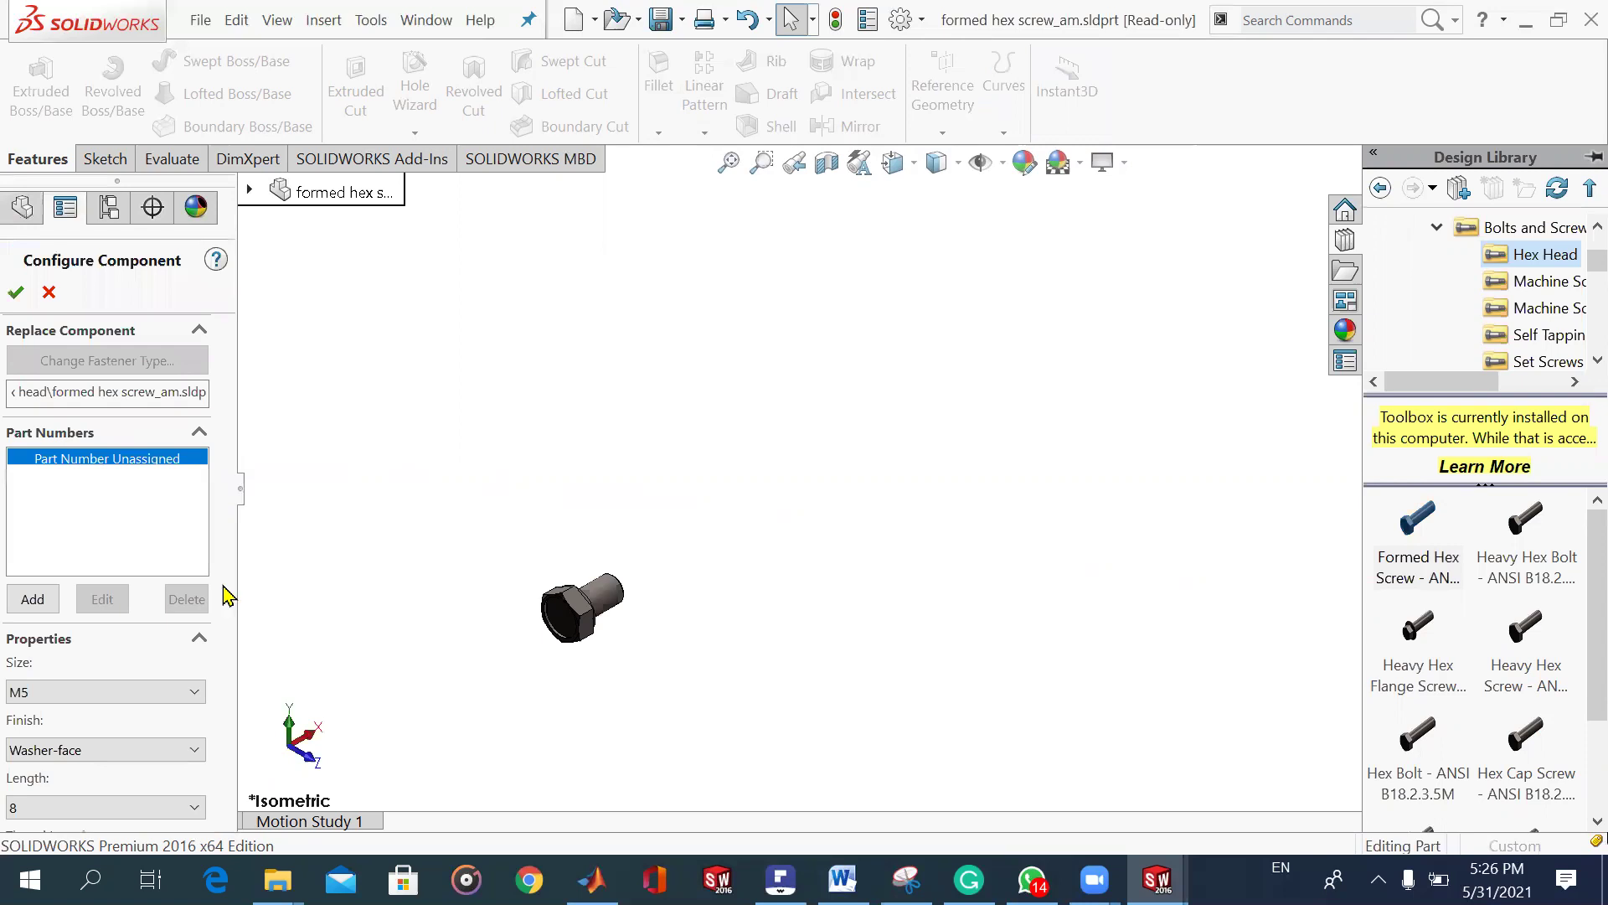
Examine the size, finish and length options available for the formed hex screw.
scroll(113, 583, "down", 3)
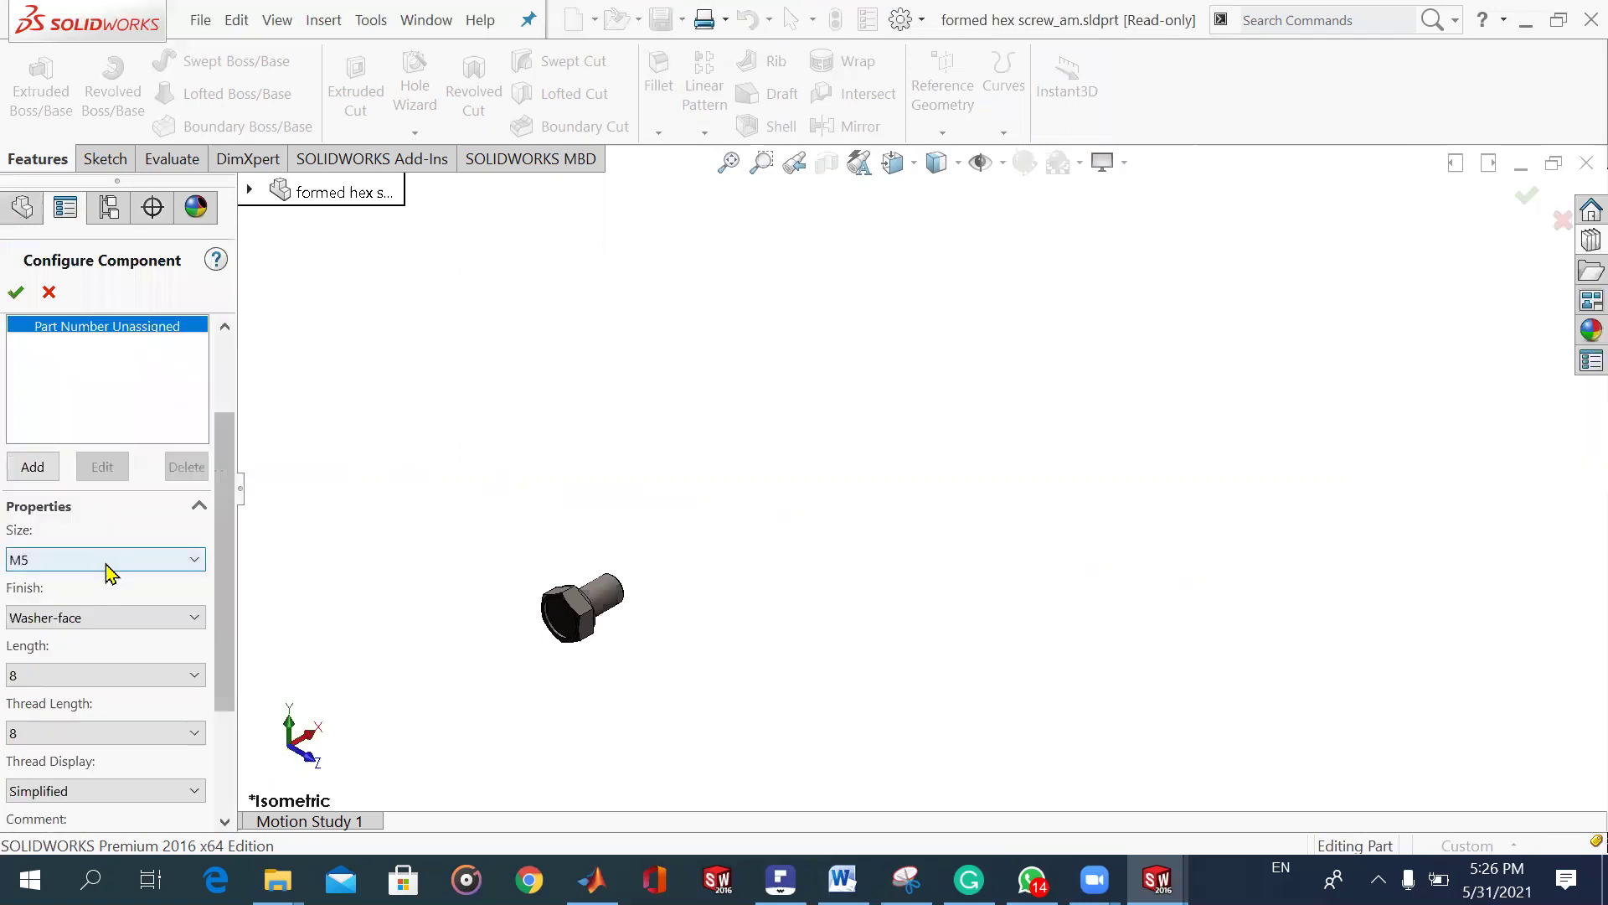
left_click(115, 569)
left_click(166, 636)
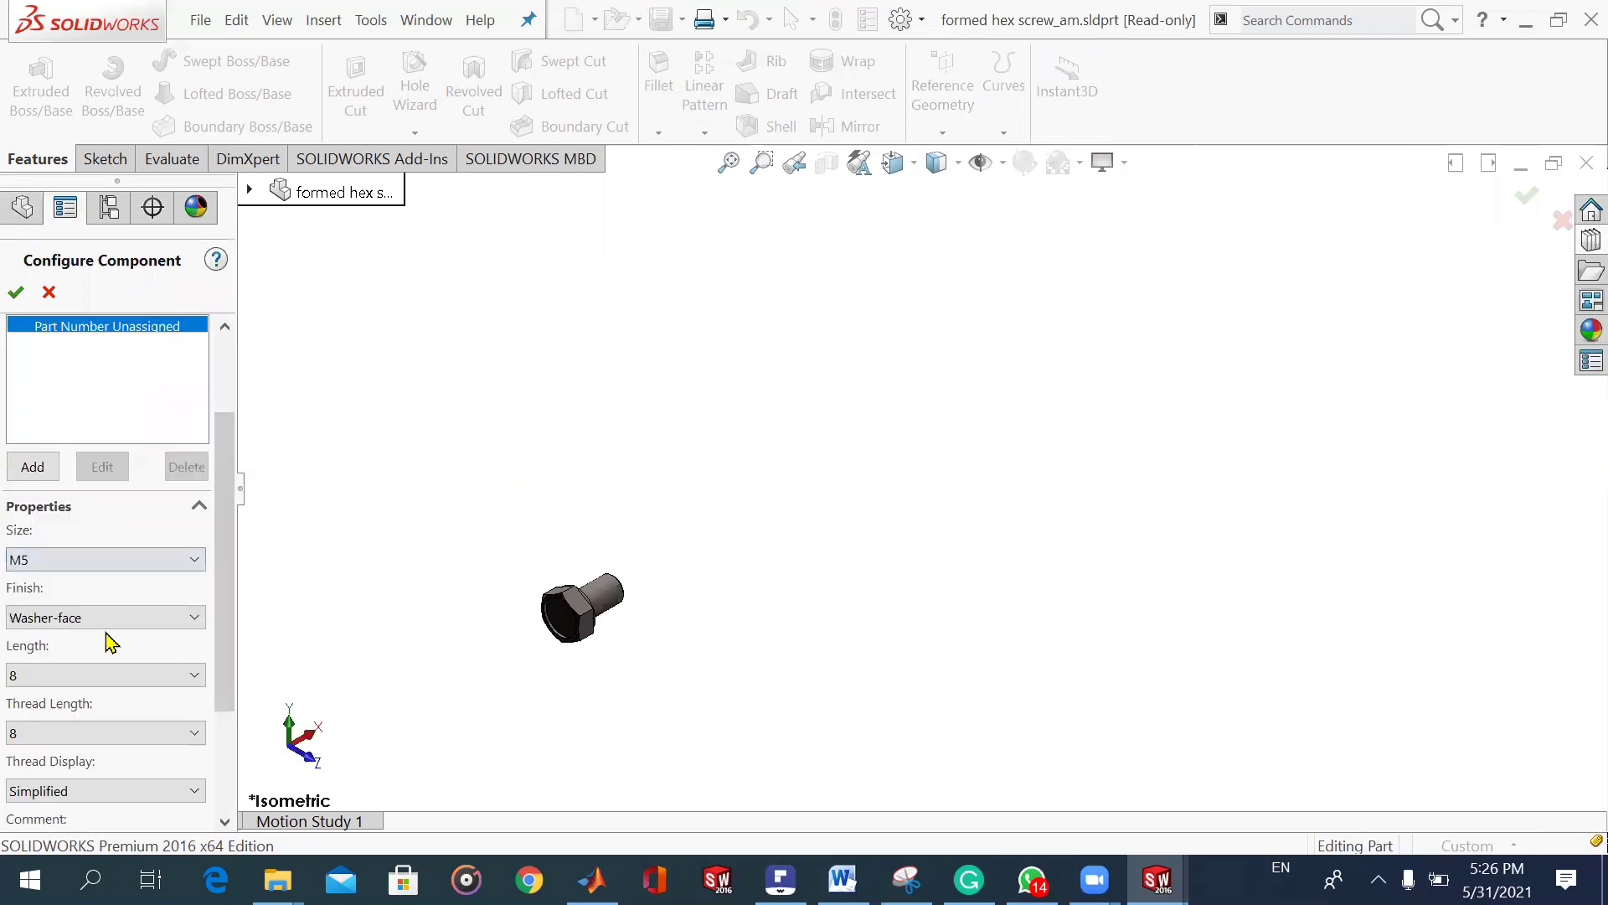
left_click(92, 620)
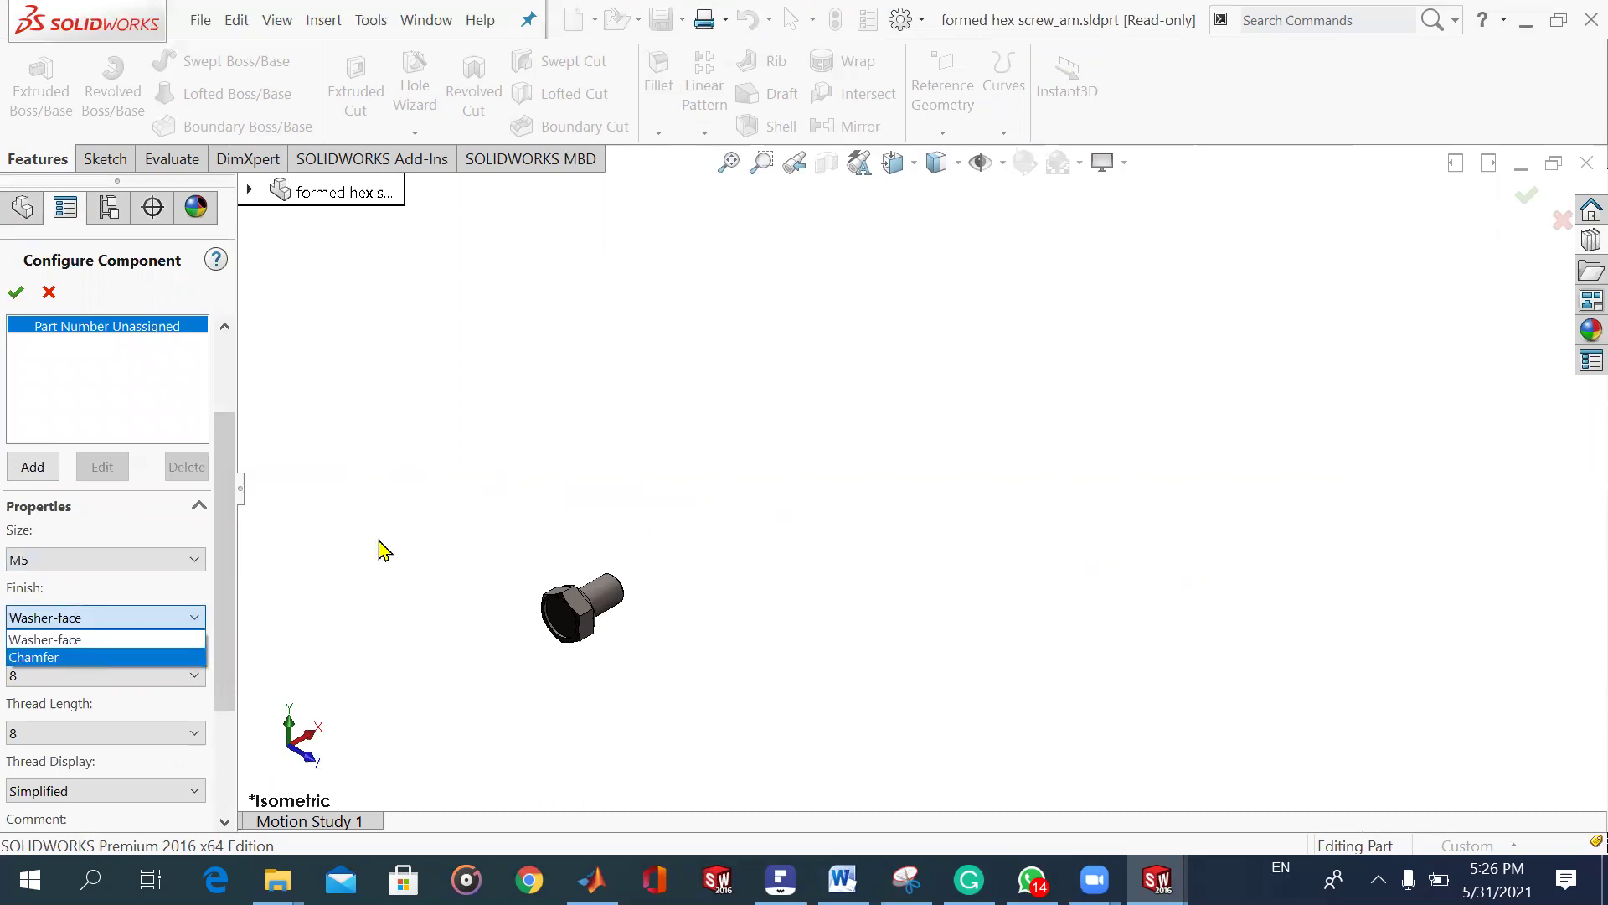
left_click(117, 704)
scroll(204, 581, "down", 3)
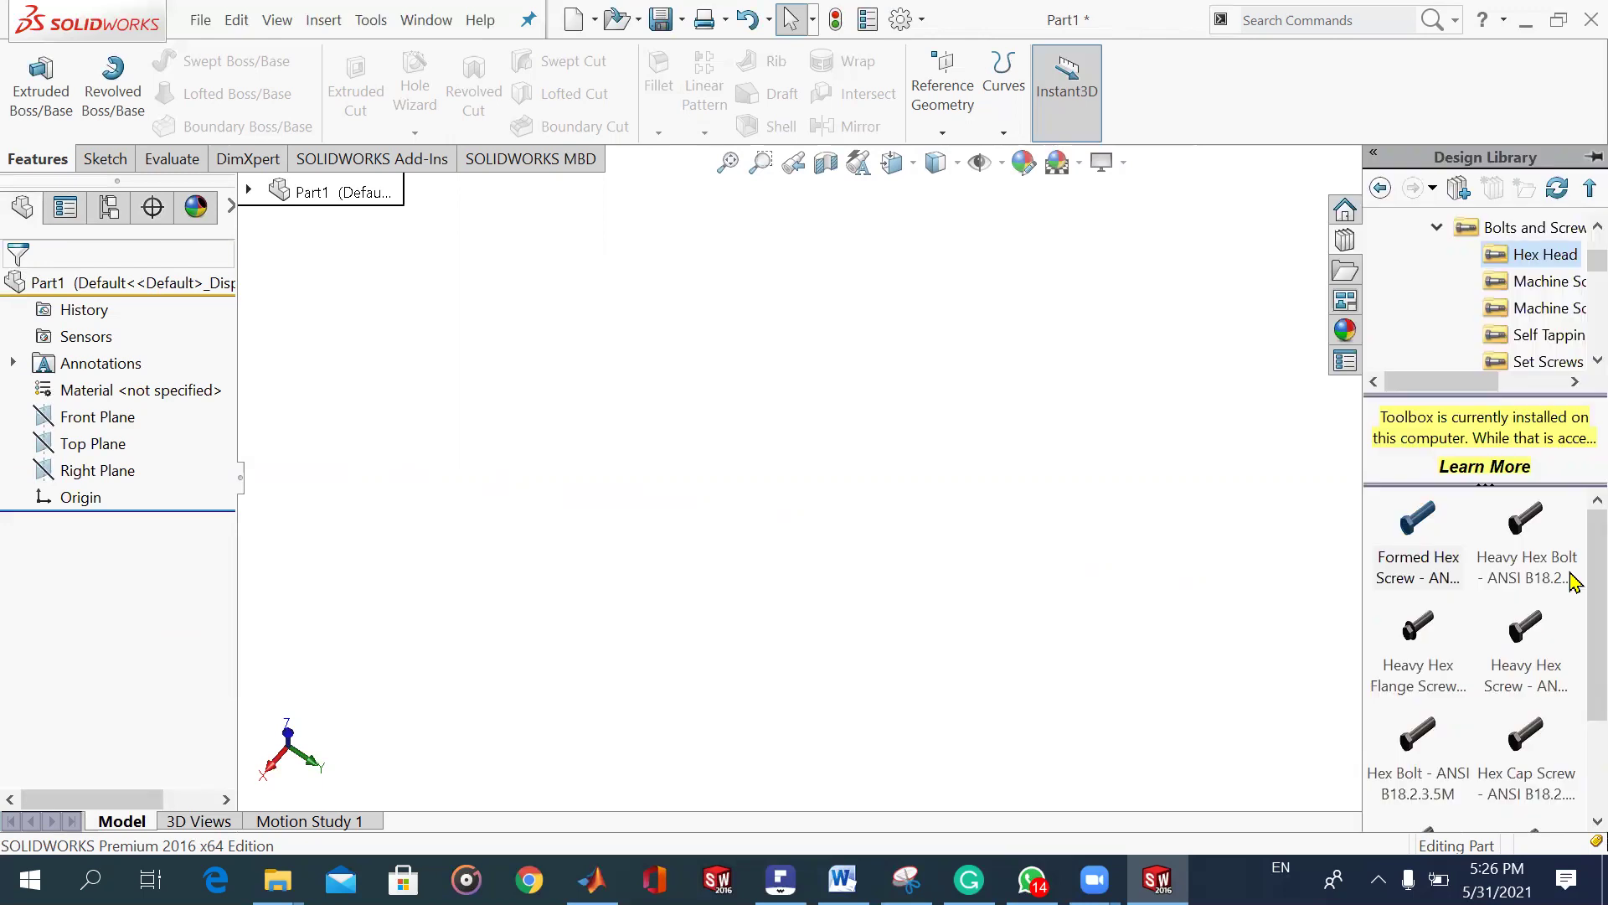
Look through the remaining hex head fasteners, then browse the nut types in the ANSI Metric Hex Nuts folder.
scroll(1575, 670, "down", 3)
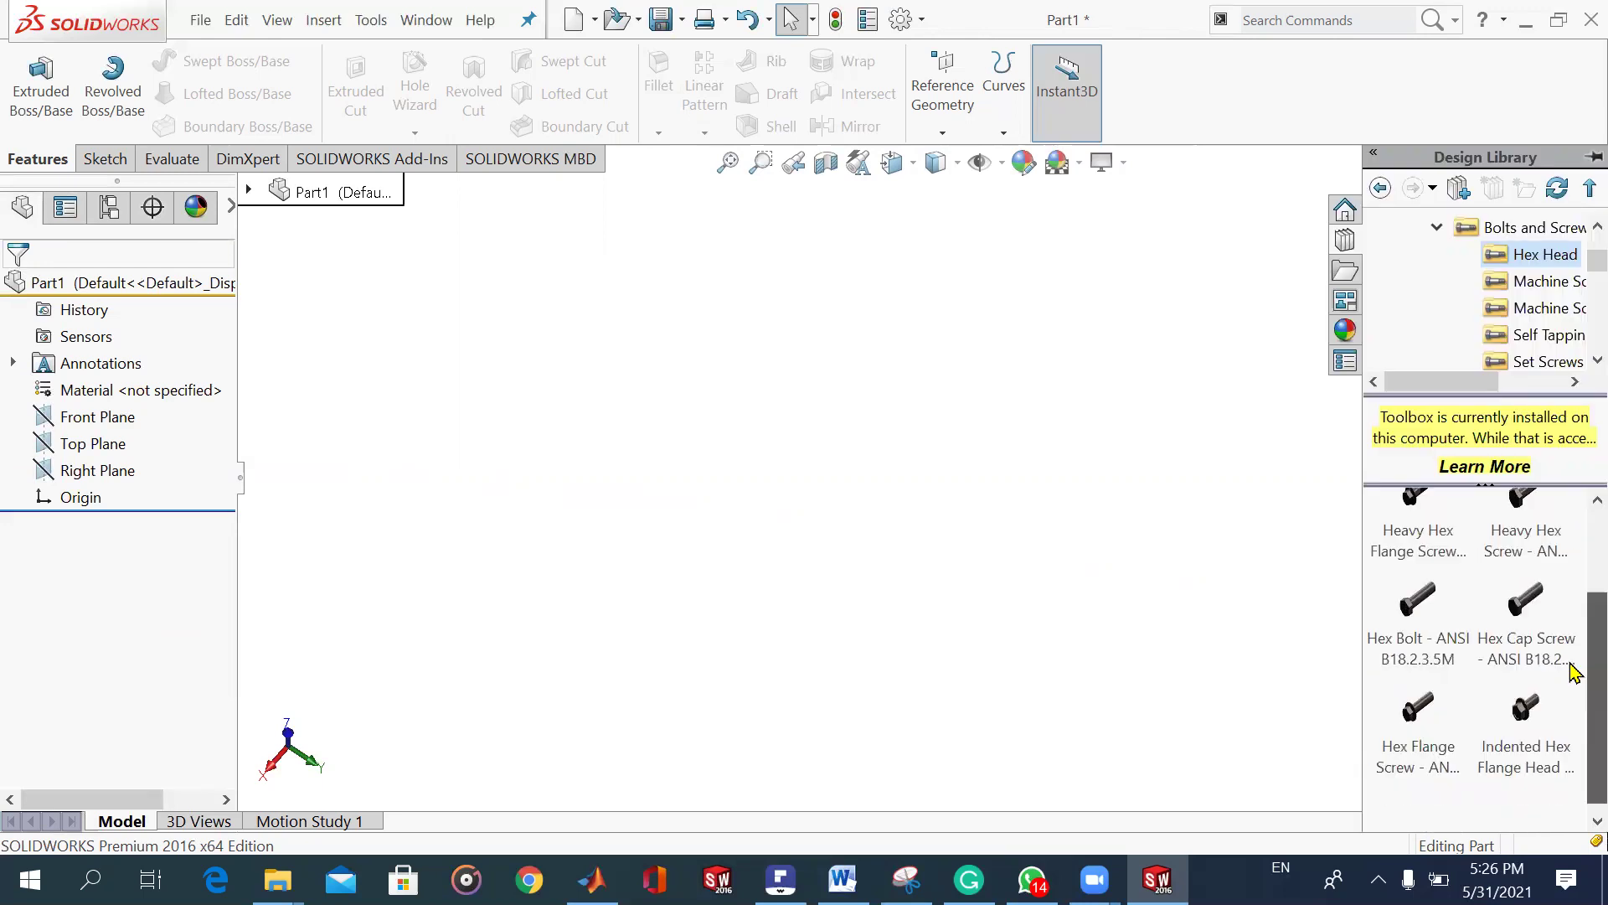
scroll(1573, 419, "up", 2)
left_click(1437, 228)
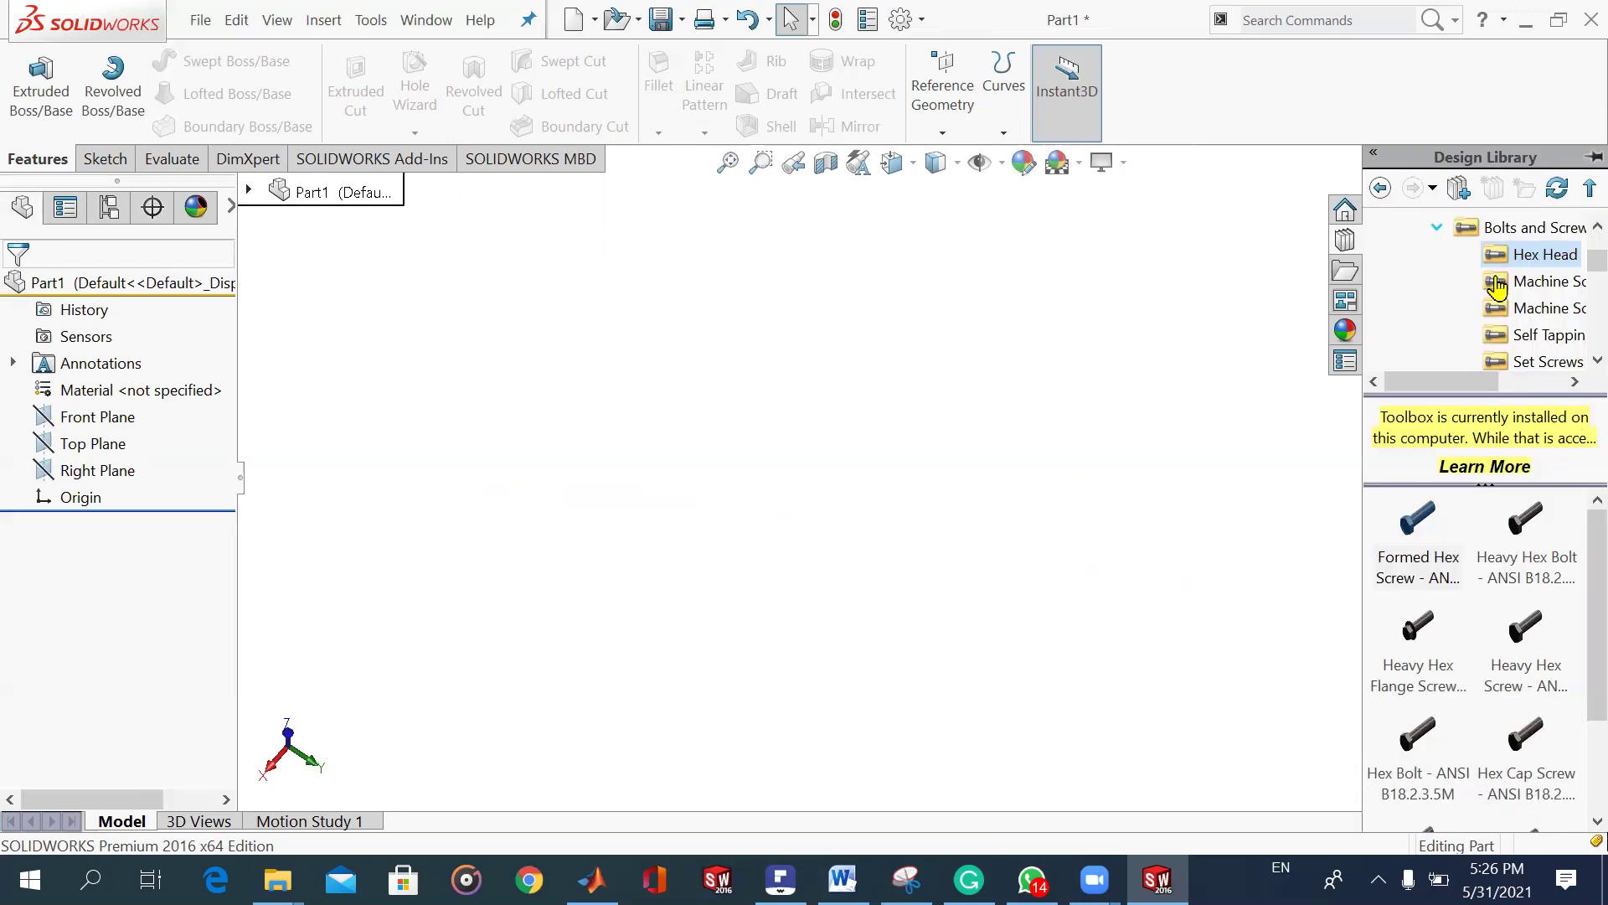
key("Down")
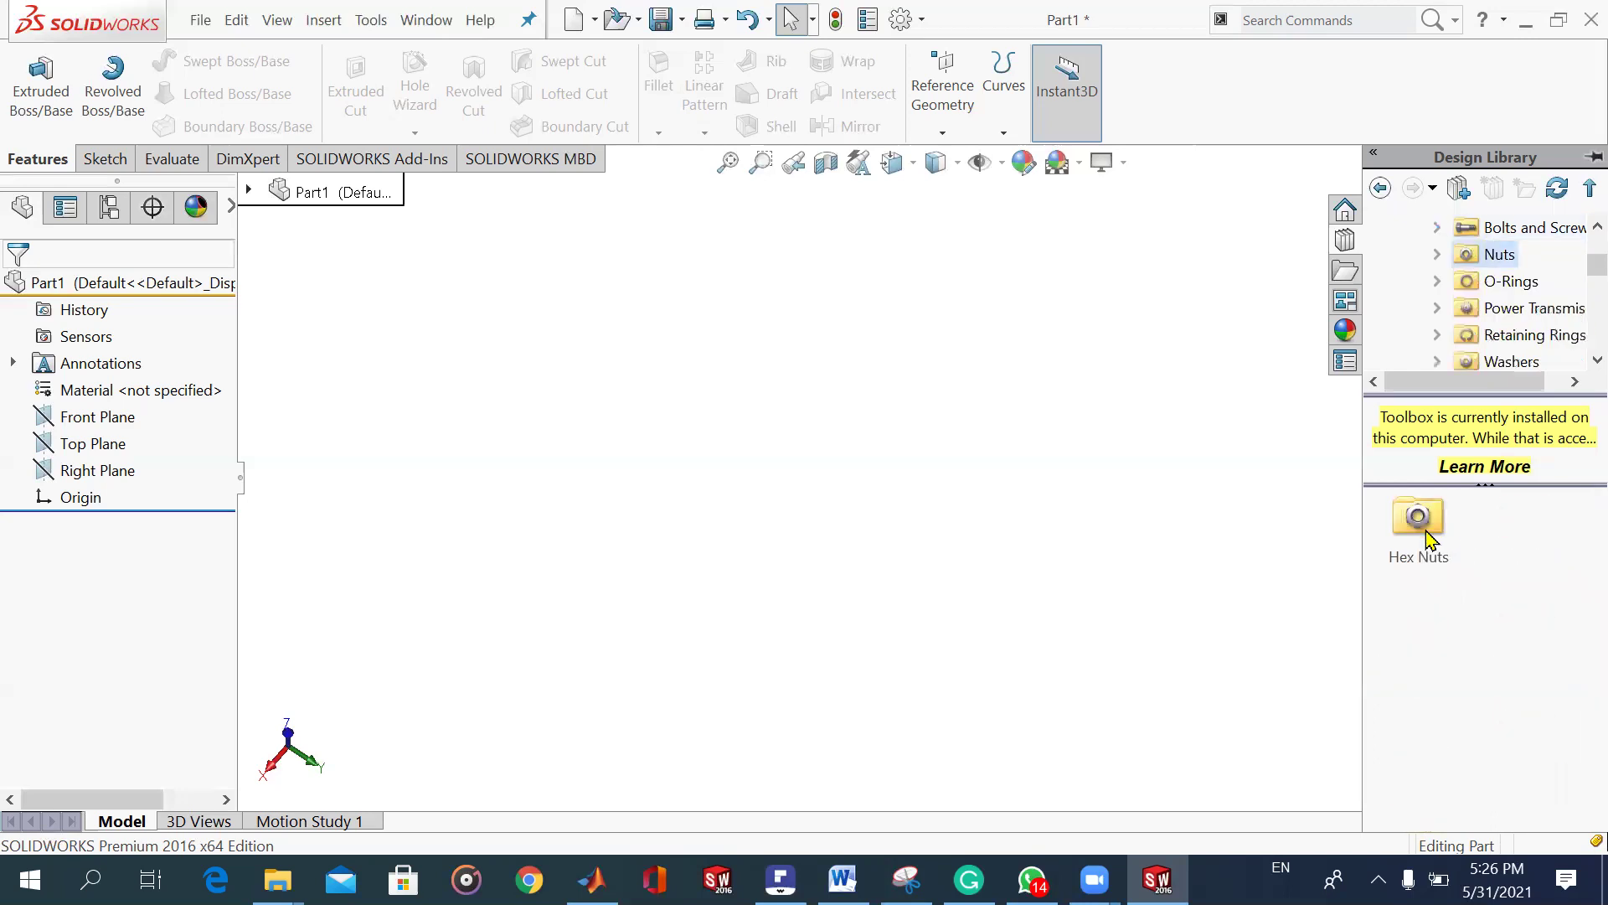
key("Right")
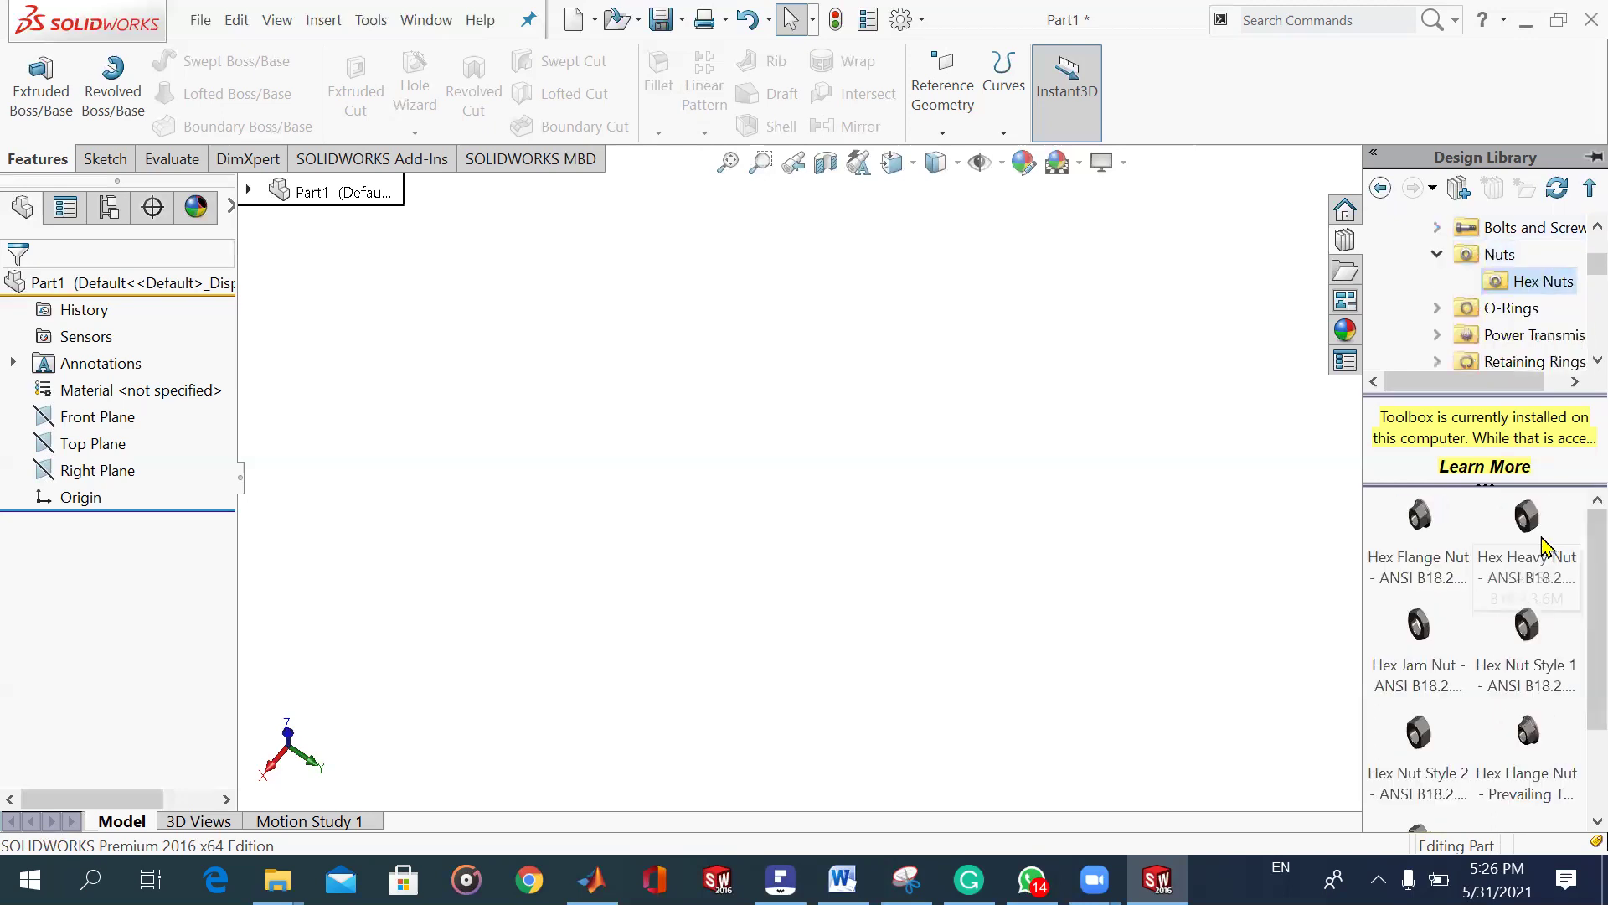
left_click(1572, 573)
left_click_drag(1514, 590, 1525, 645)
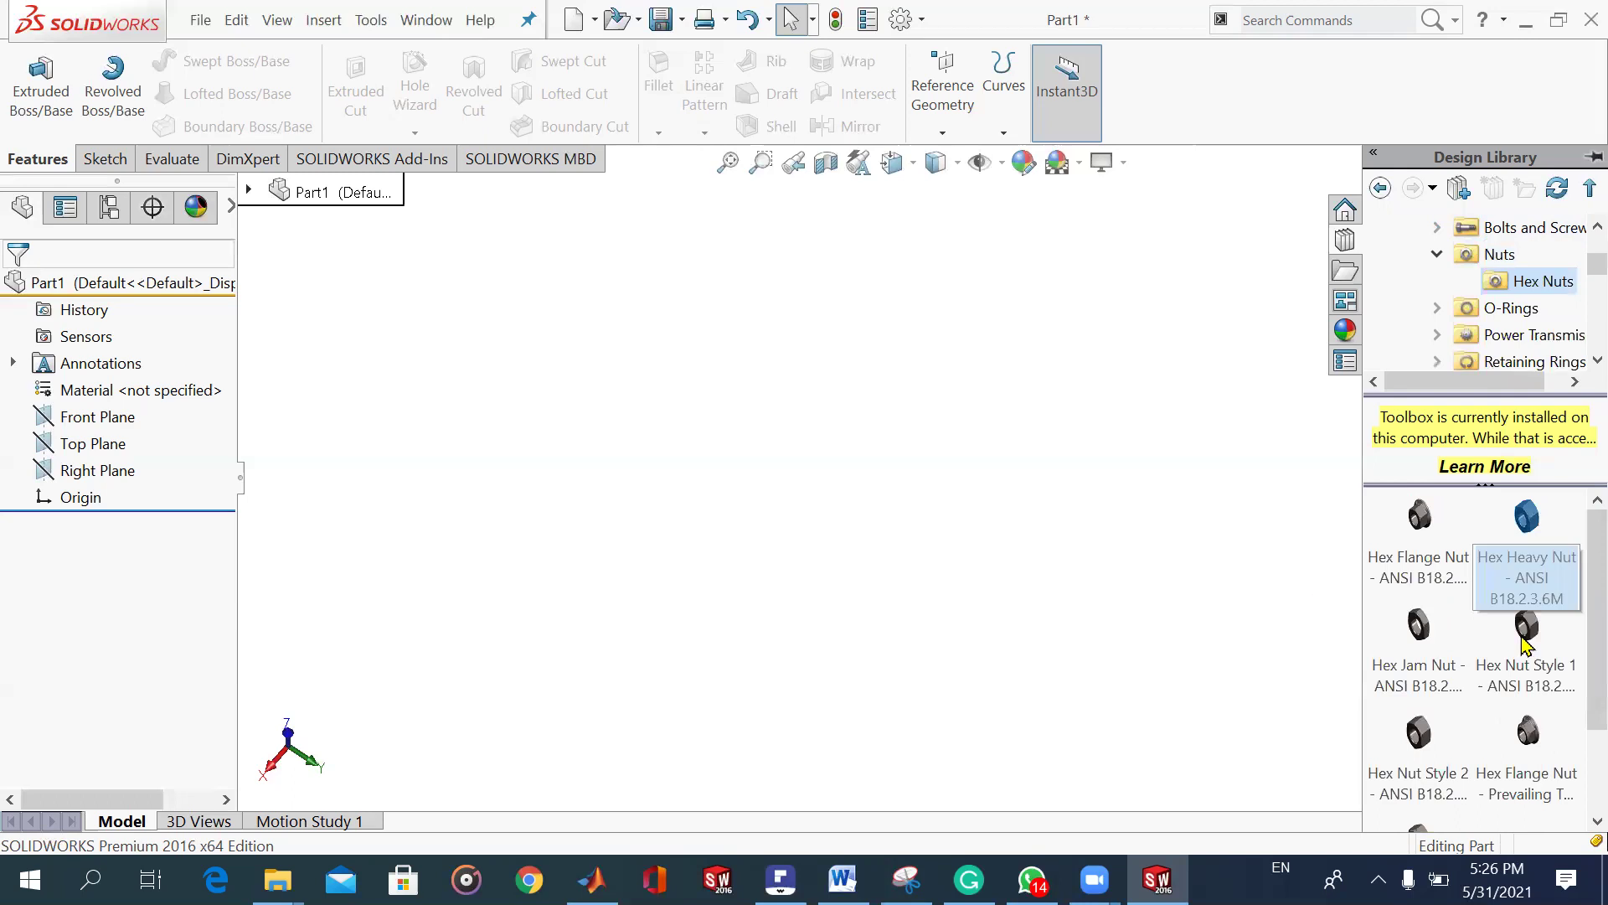
left_click(1550, 597)
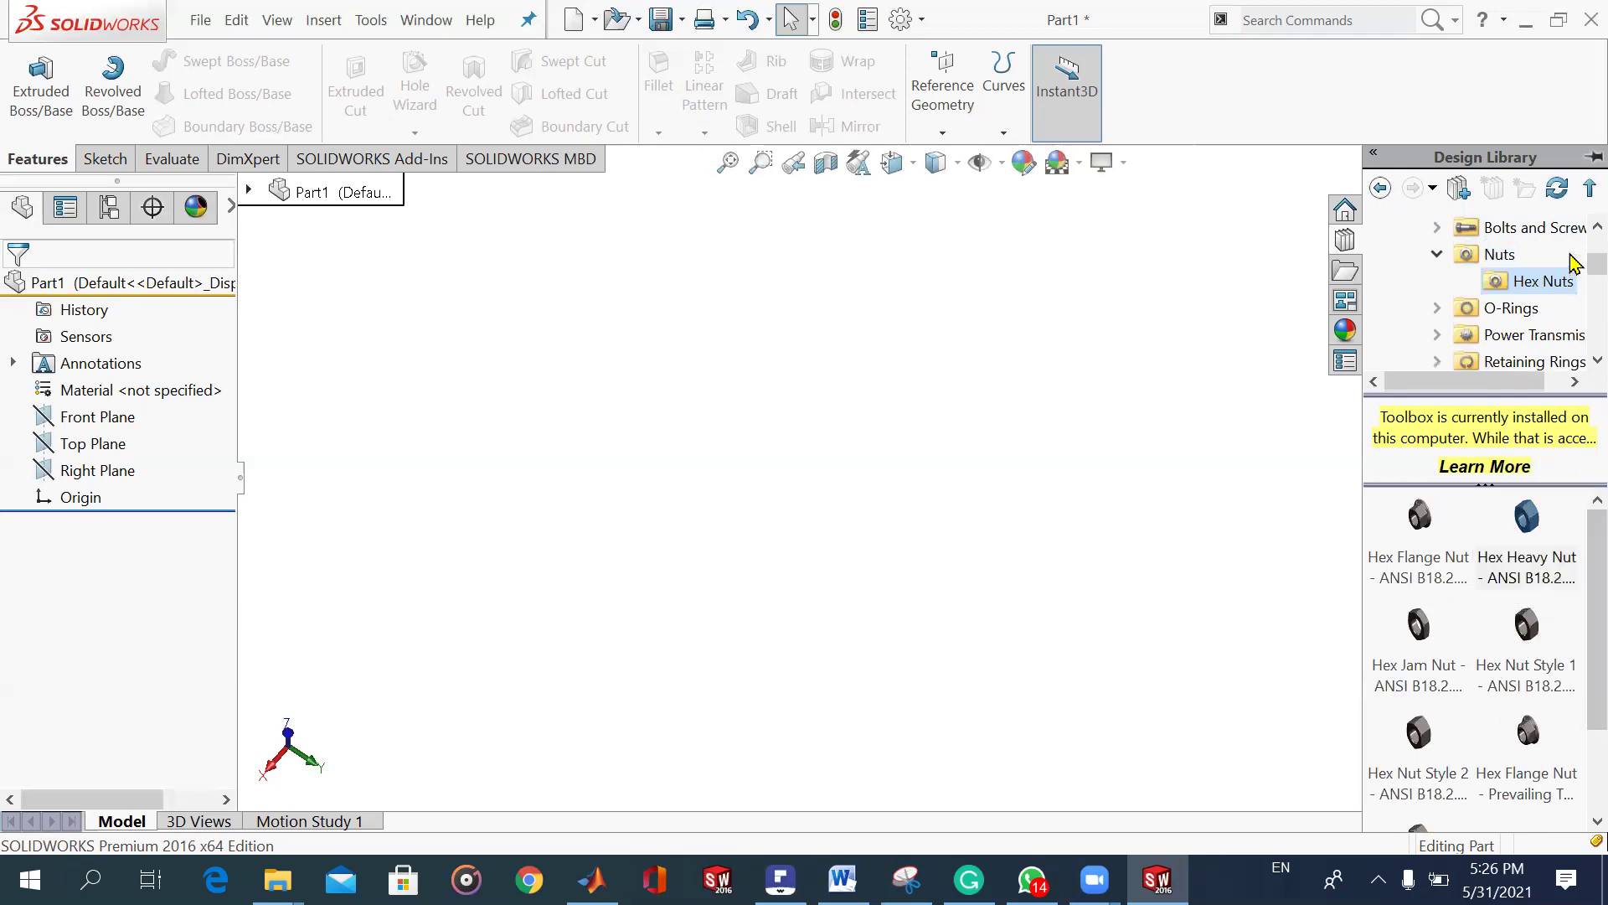
Collapse the Nuts folder and browse the Plain Washers folder under ANSI Metric Washers.
scroll(1573, 259, "up", 1)
scroll(1575, 284, "down", 2)
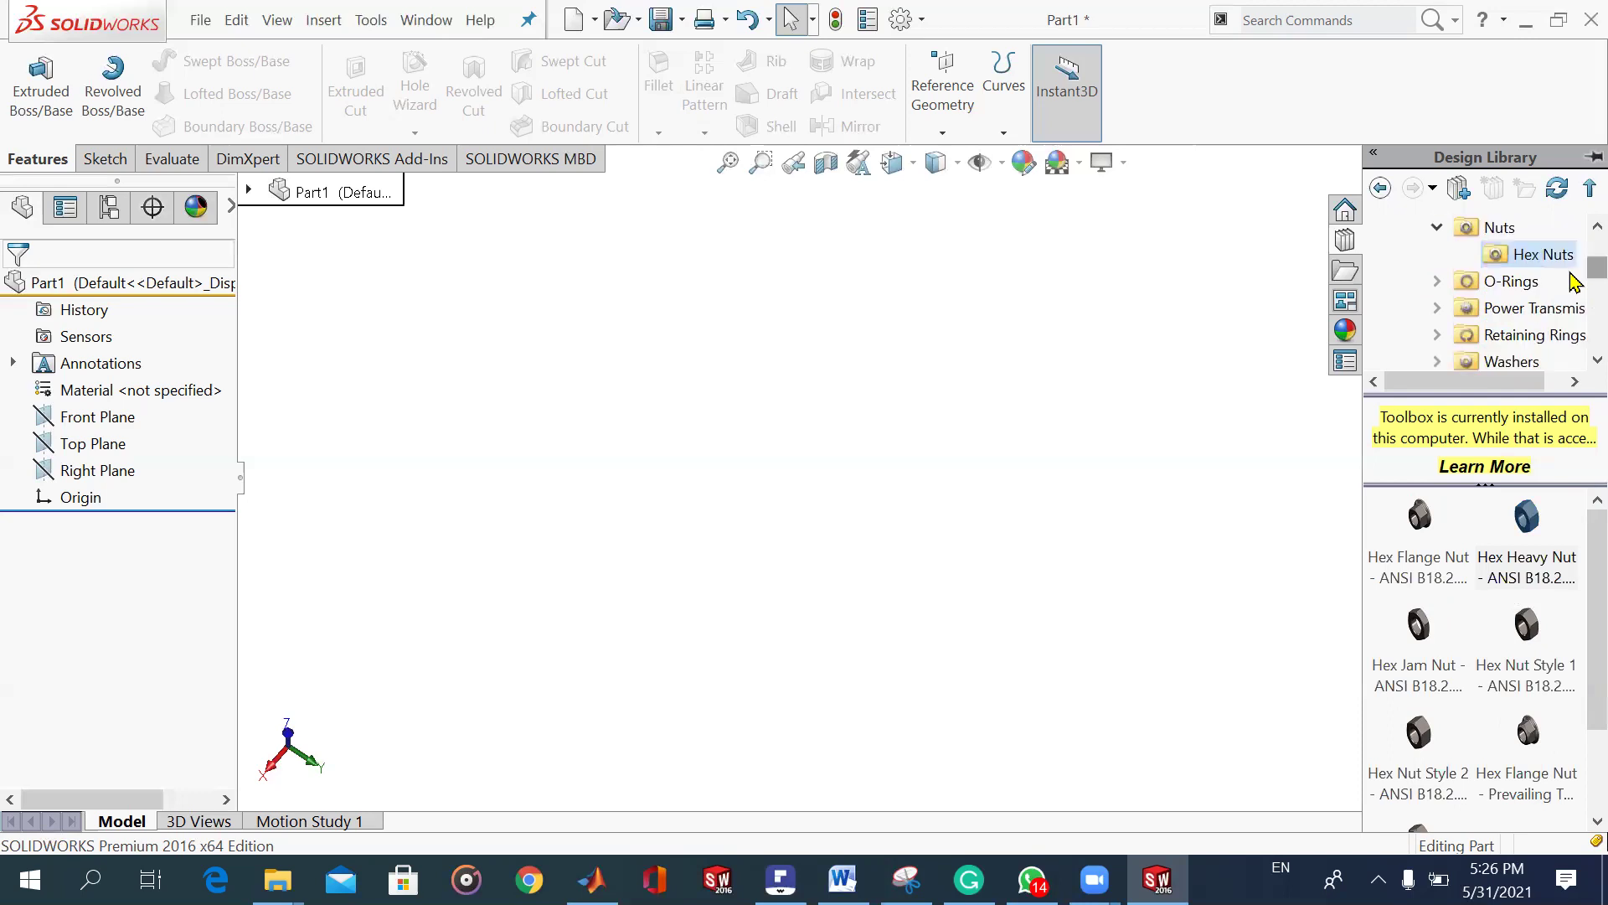
scroll(1572, 282, "up", 1)
left_click(1438, 254)
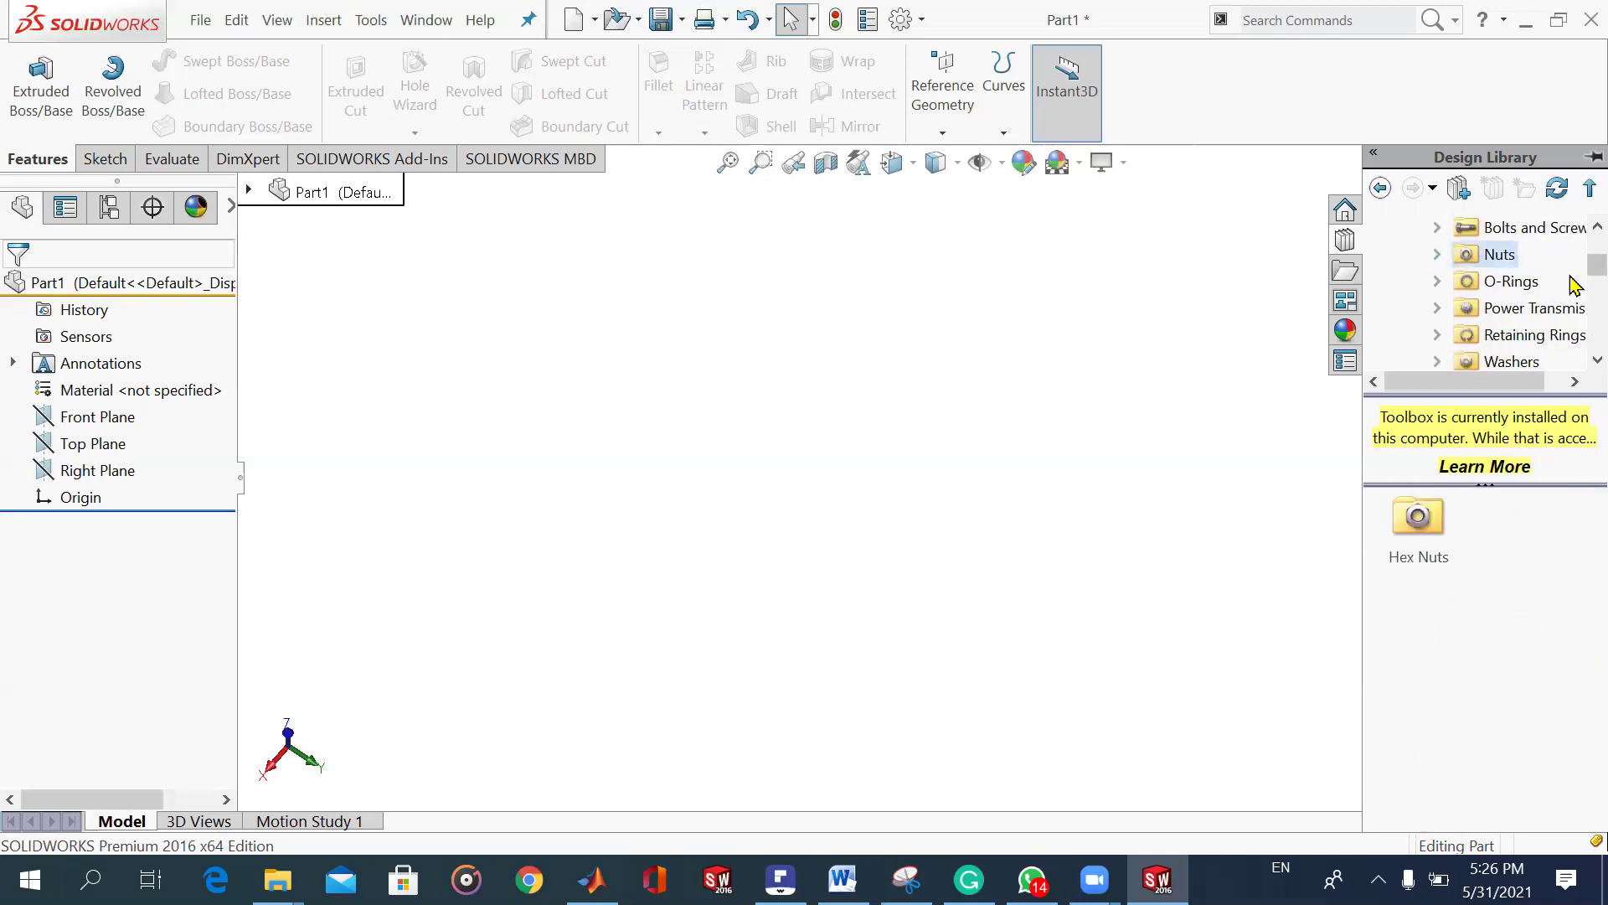
scroll(1572, 285, "down", 2)
scroll(1572, 285, "up", 1)
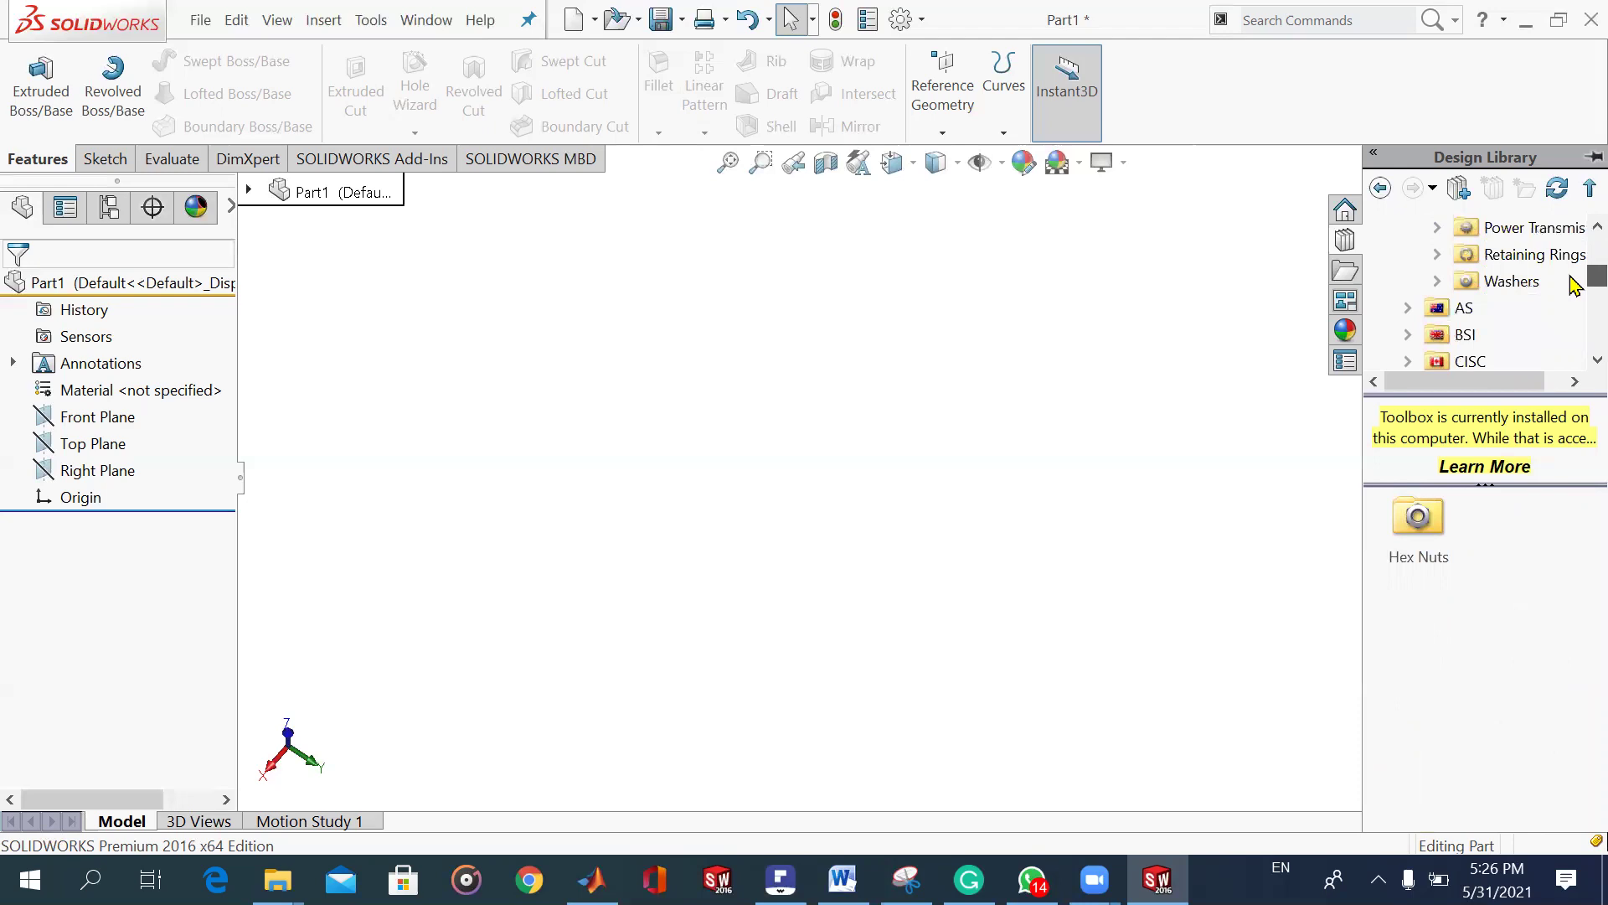
left_click(1438, 282)
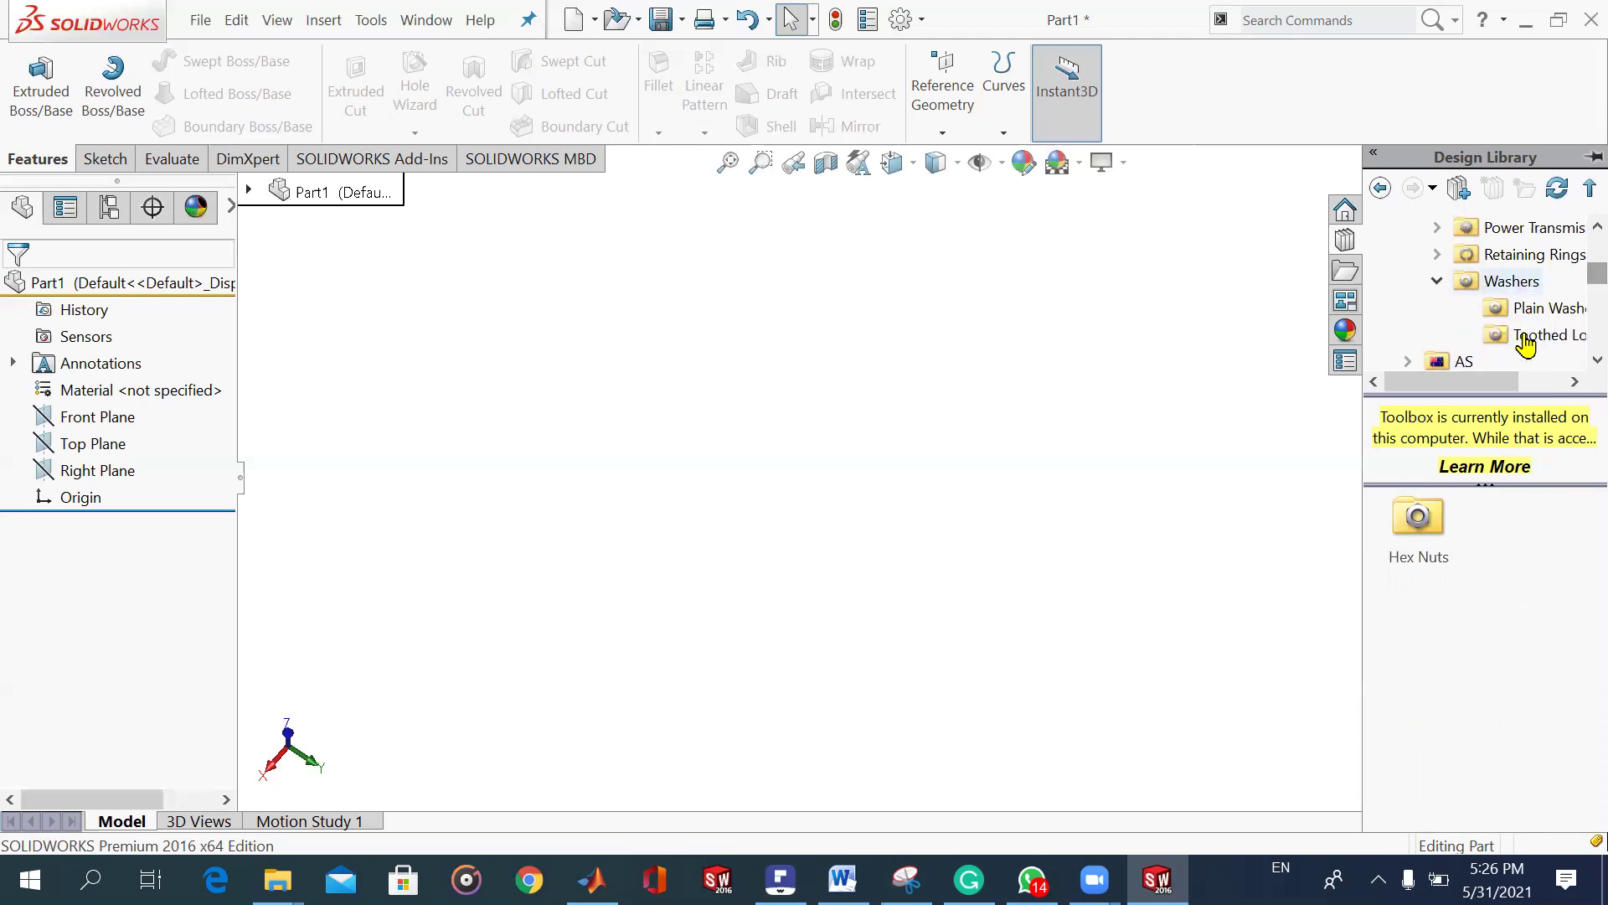
left_click_drag(1487, 382, 1545, 404)
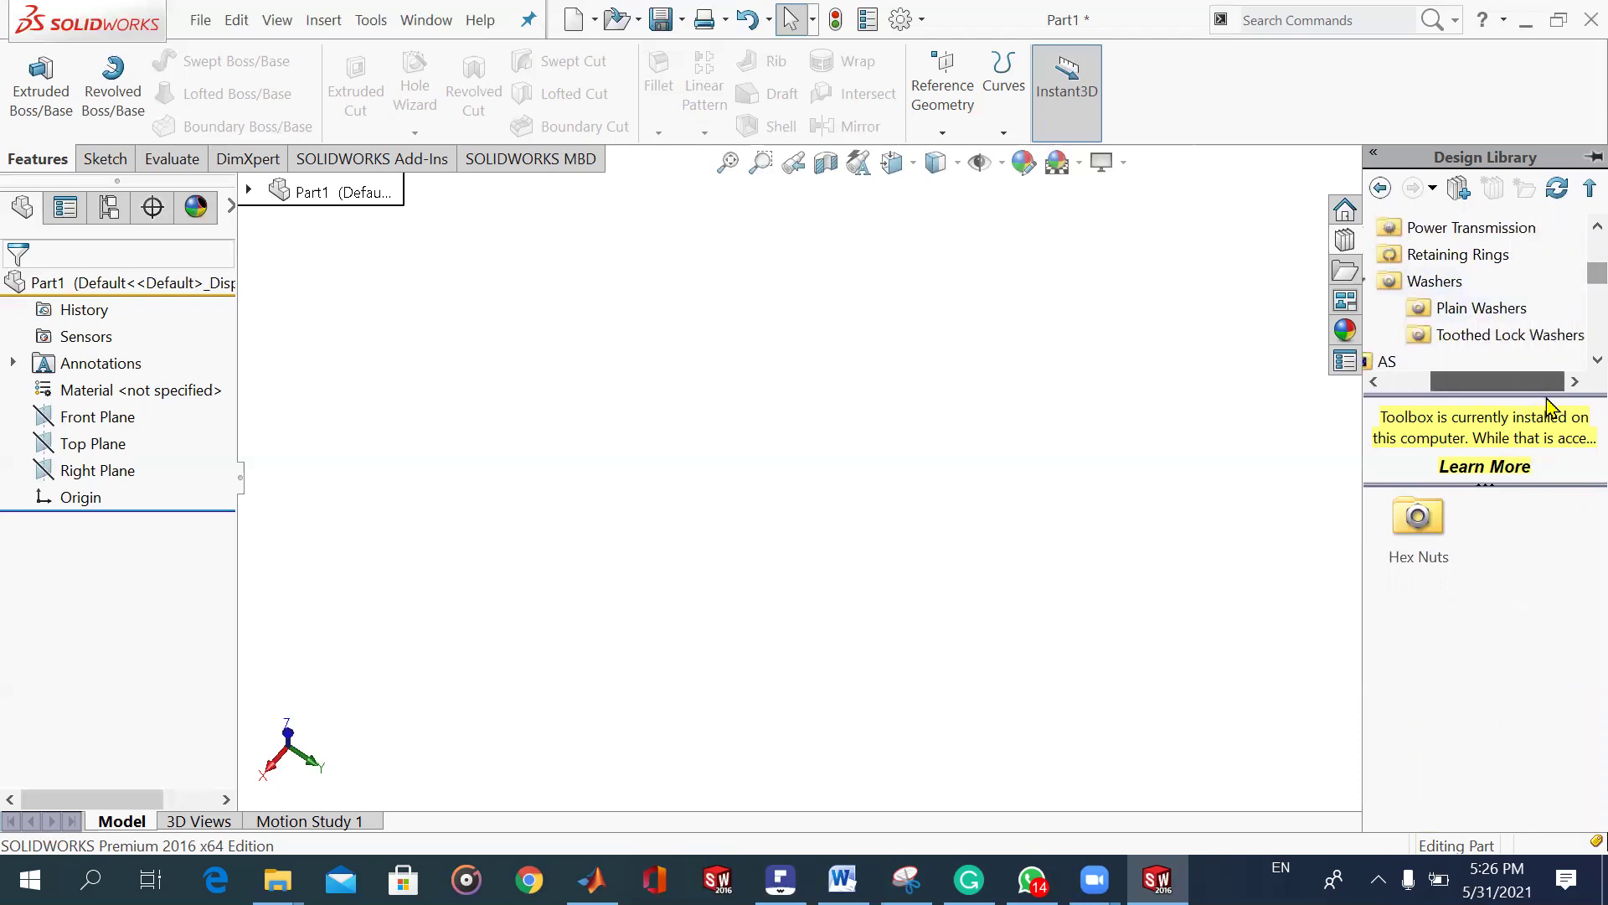
left_click(1478, 310)
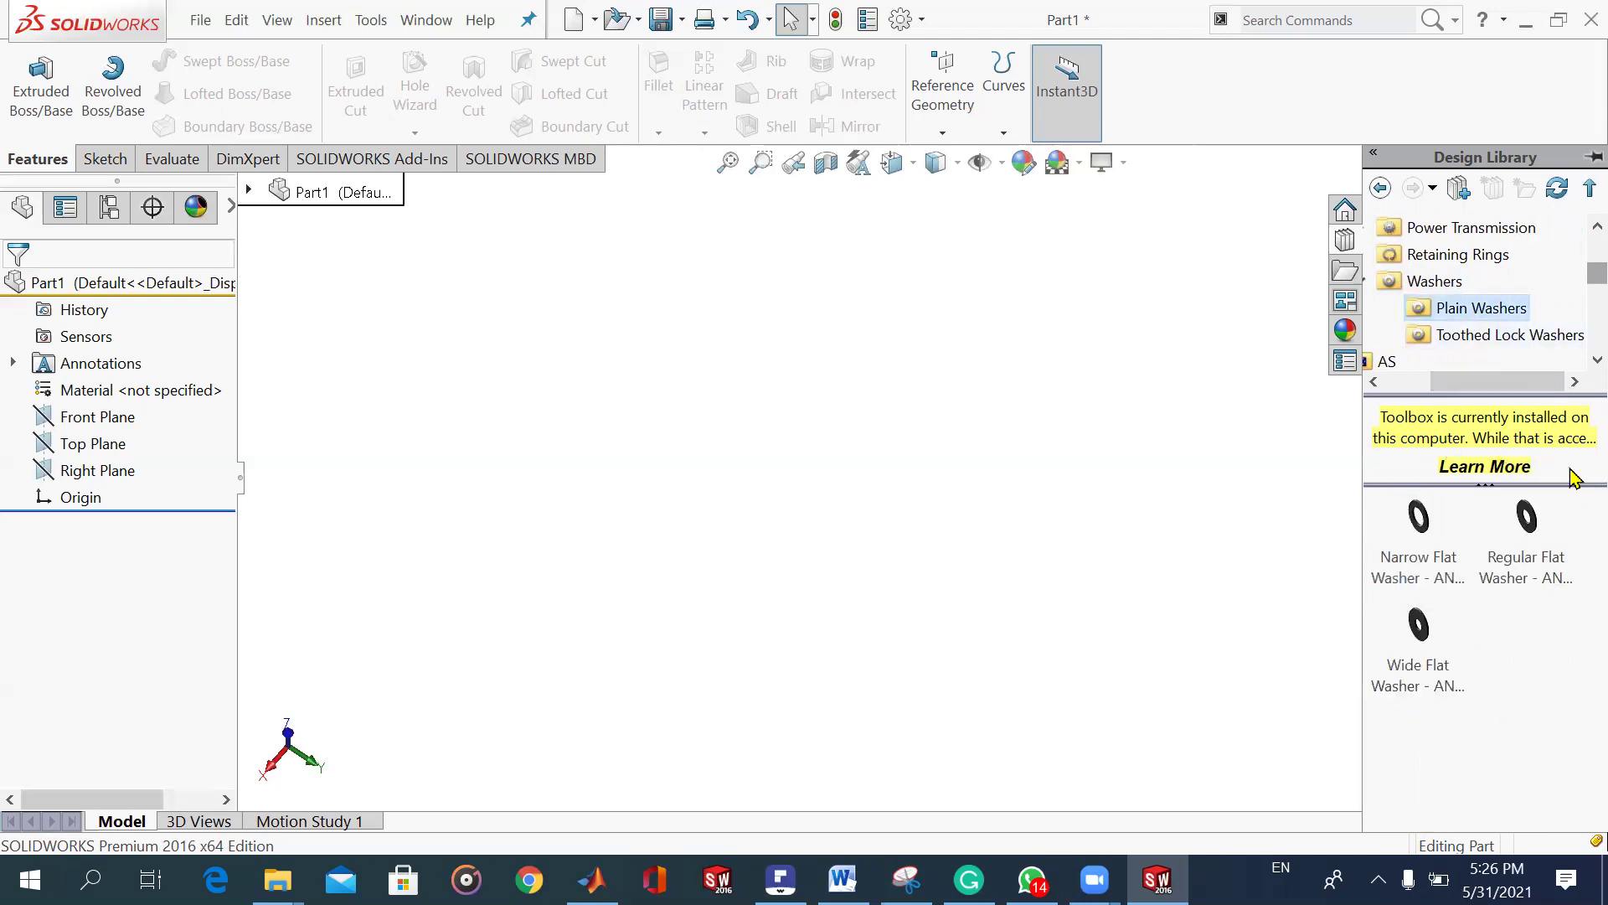
Collapse the ANSI Metric folder, look through the other standards in the Toolbox, and collapse the Toolbox tree.
scroll(1574, 260, "up", 3)
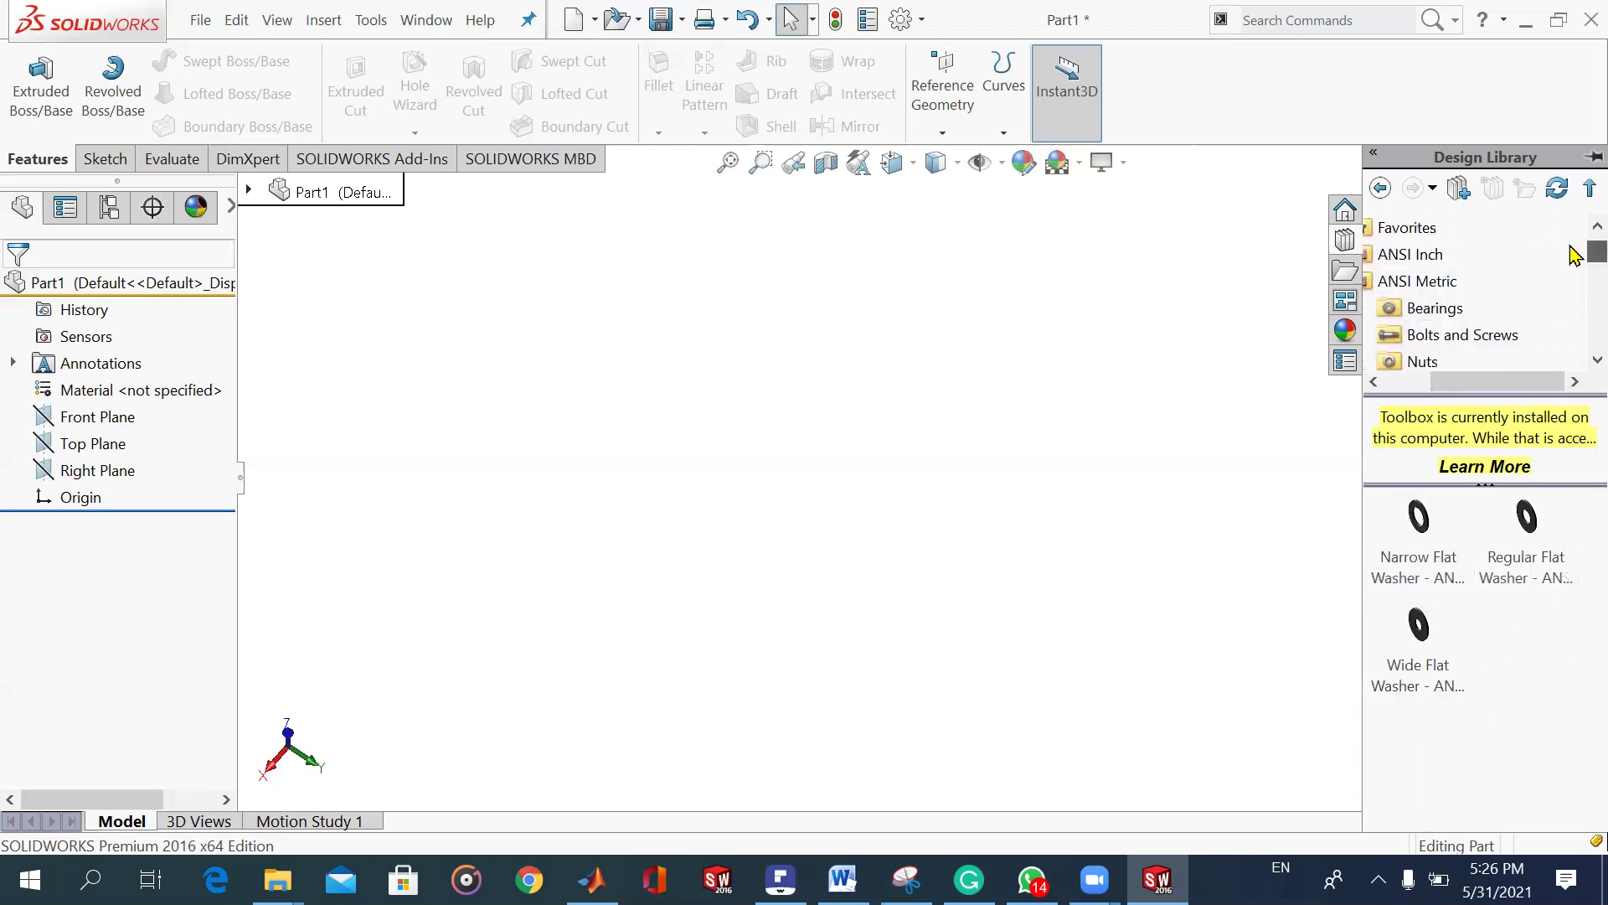
left_click_drag(1529, 382, 1484, 382)
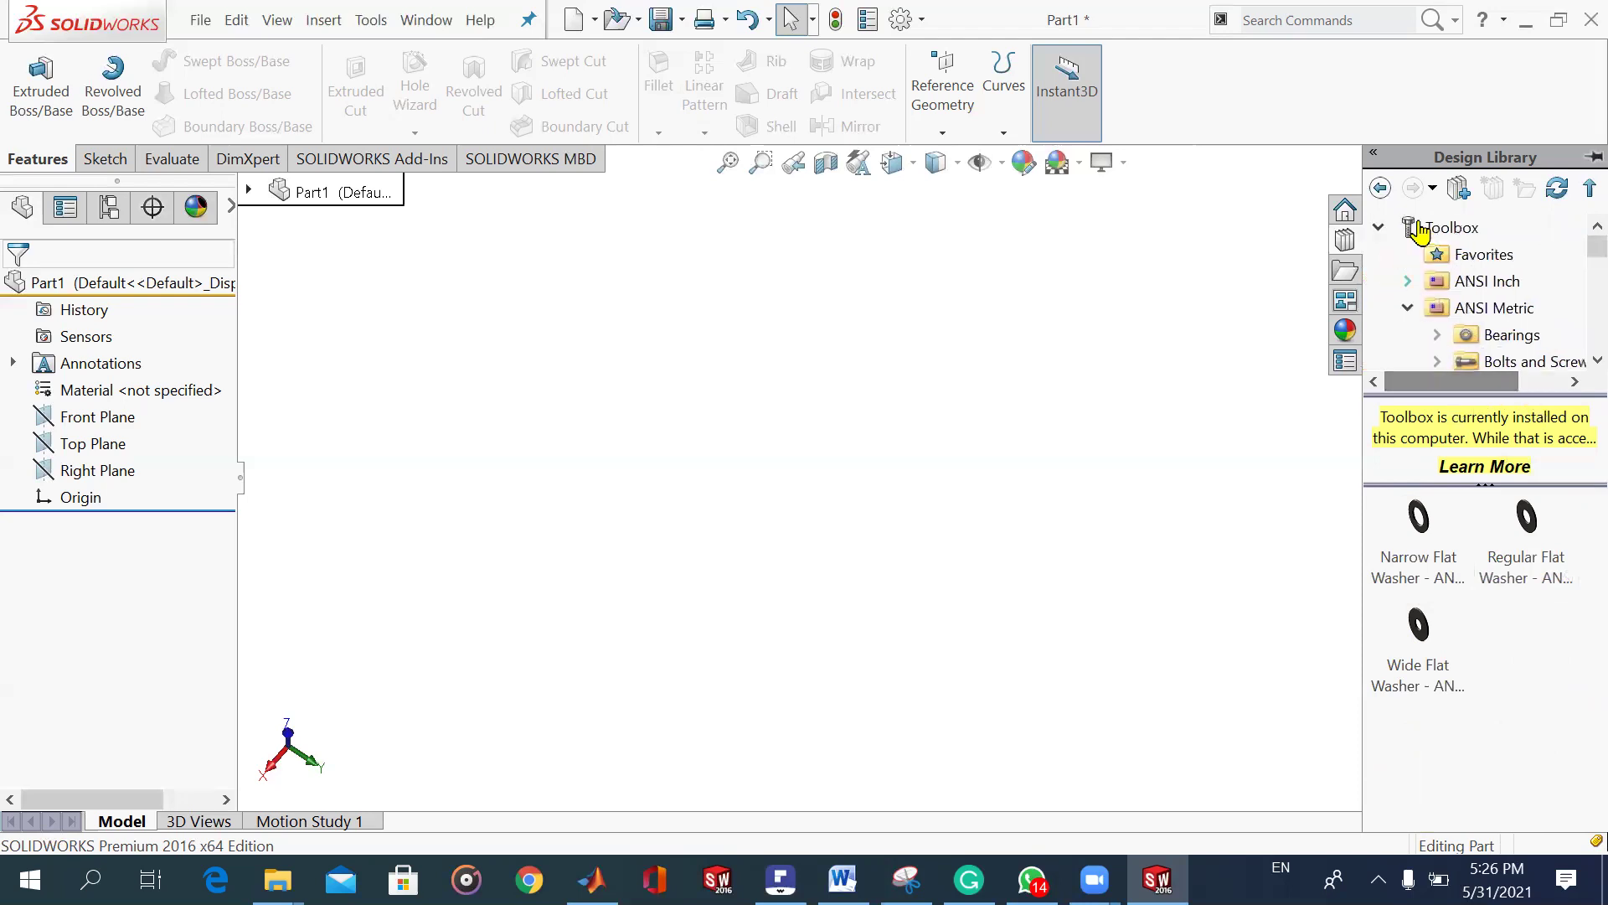
left_click(1411, 310)
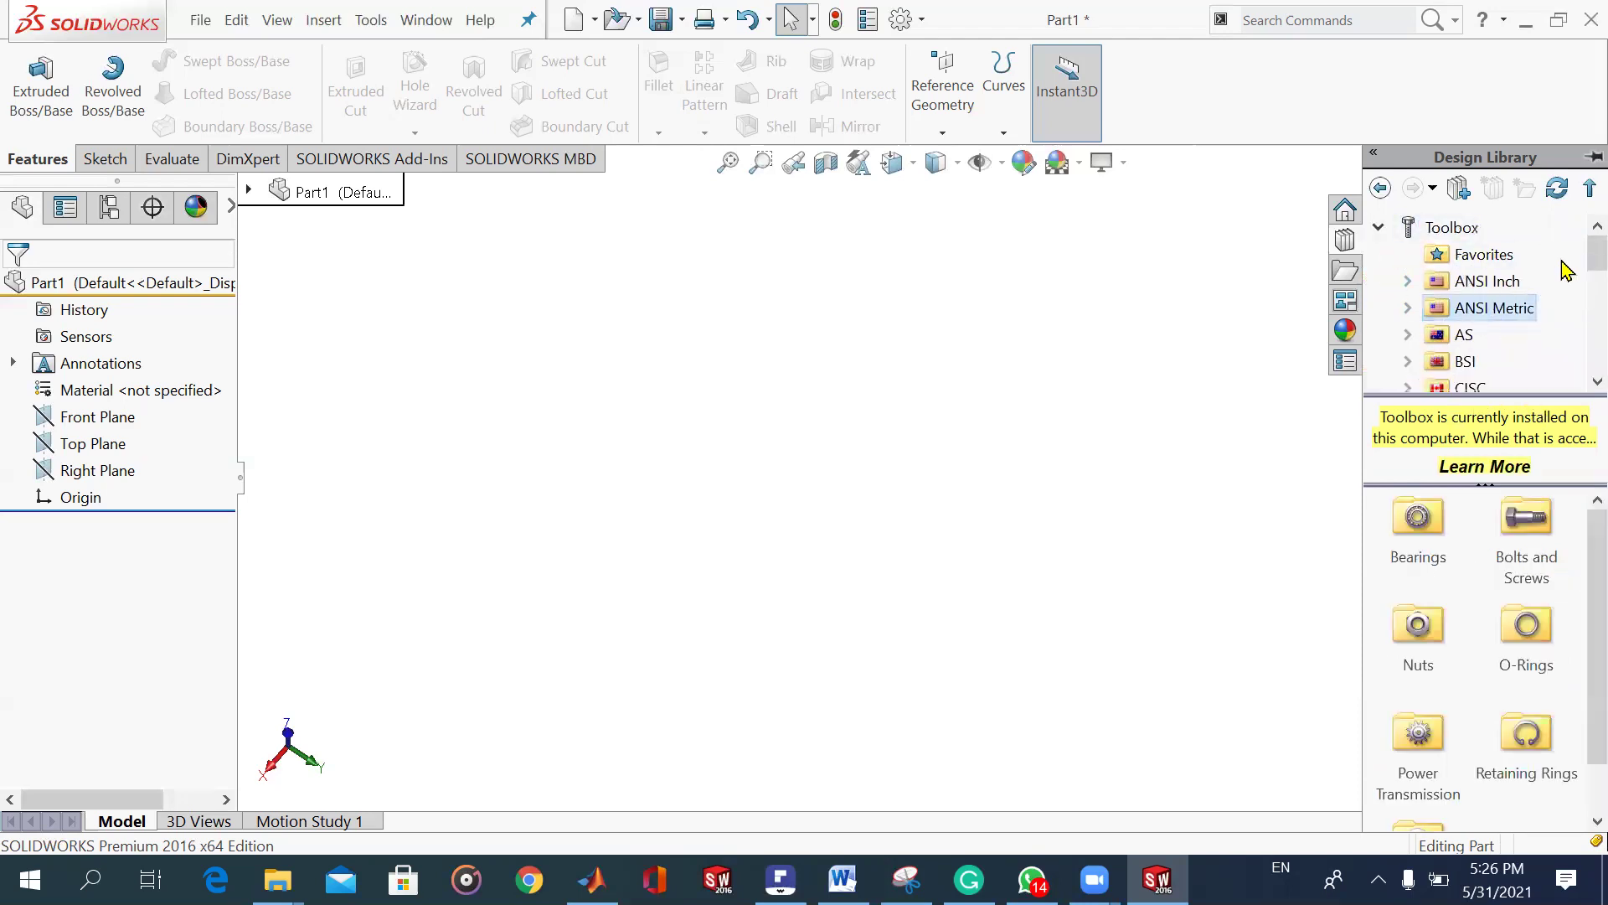
scroll(1546, 318, "down", 6)
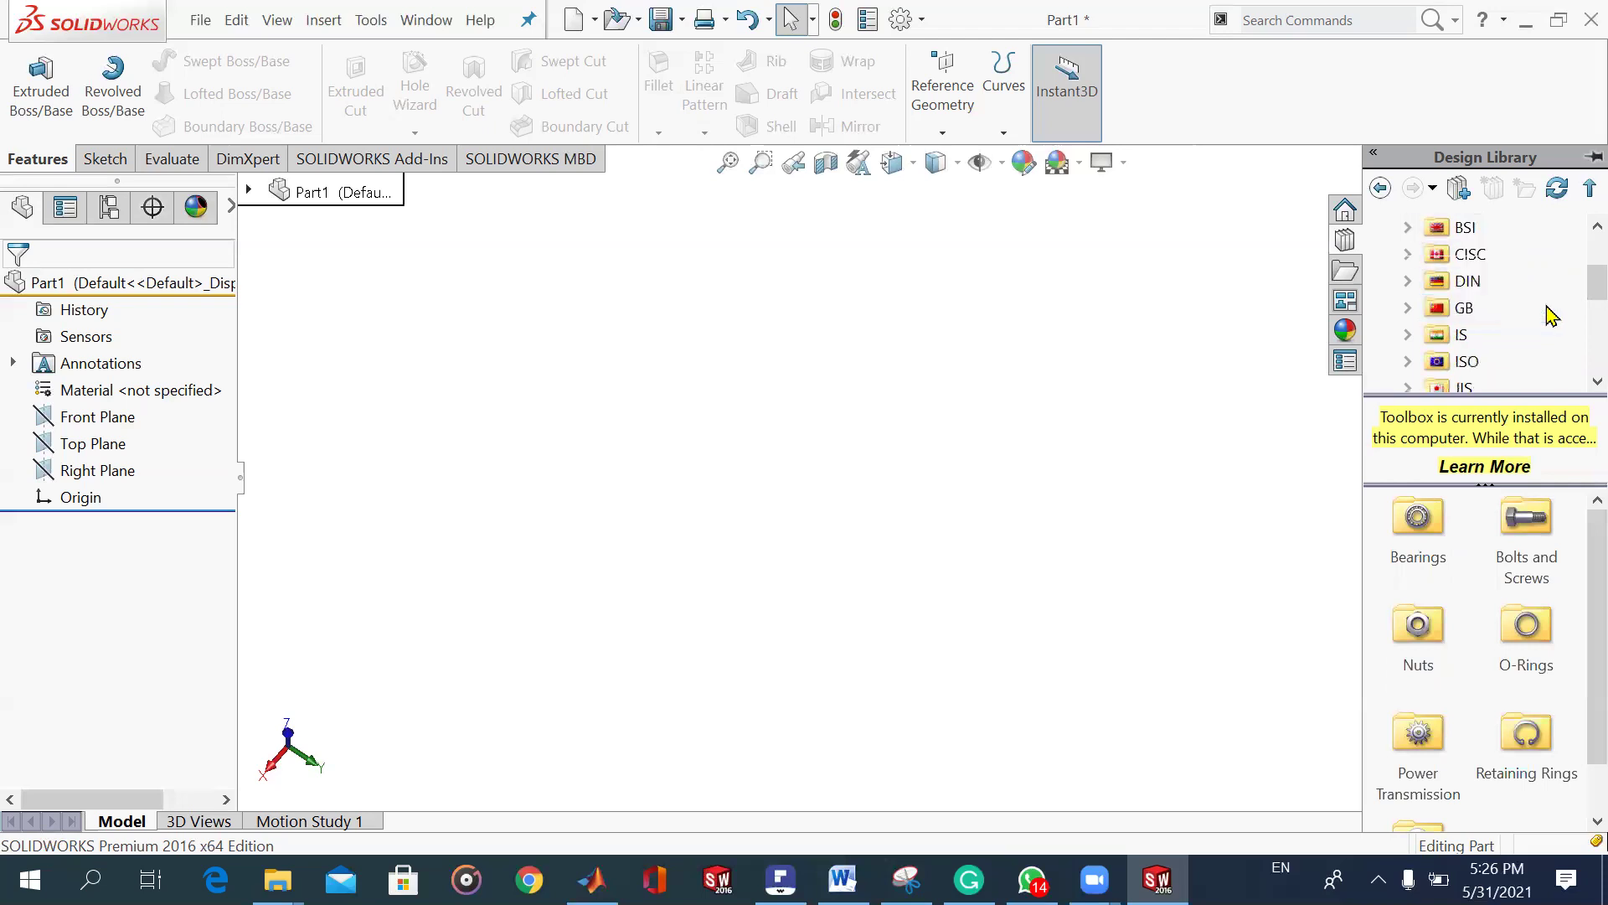
scroll(1571, 339, "up", 6)
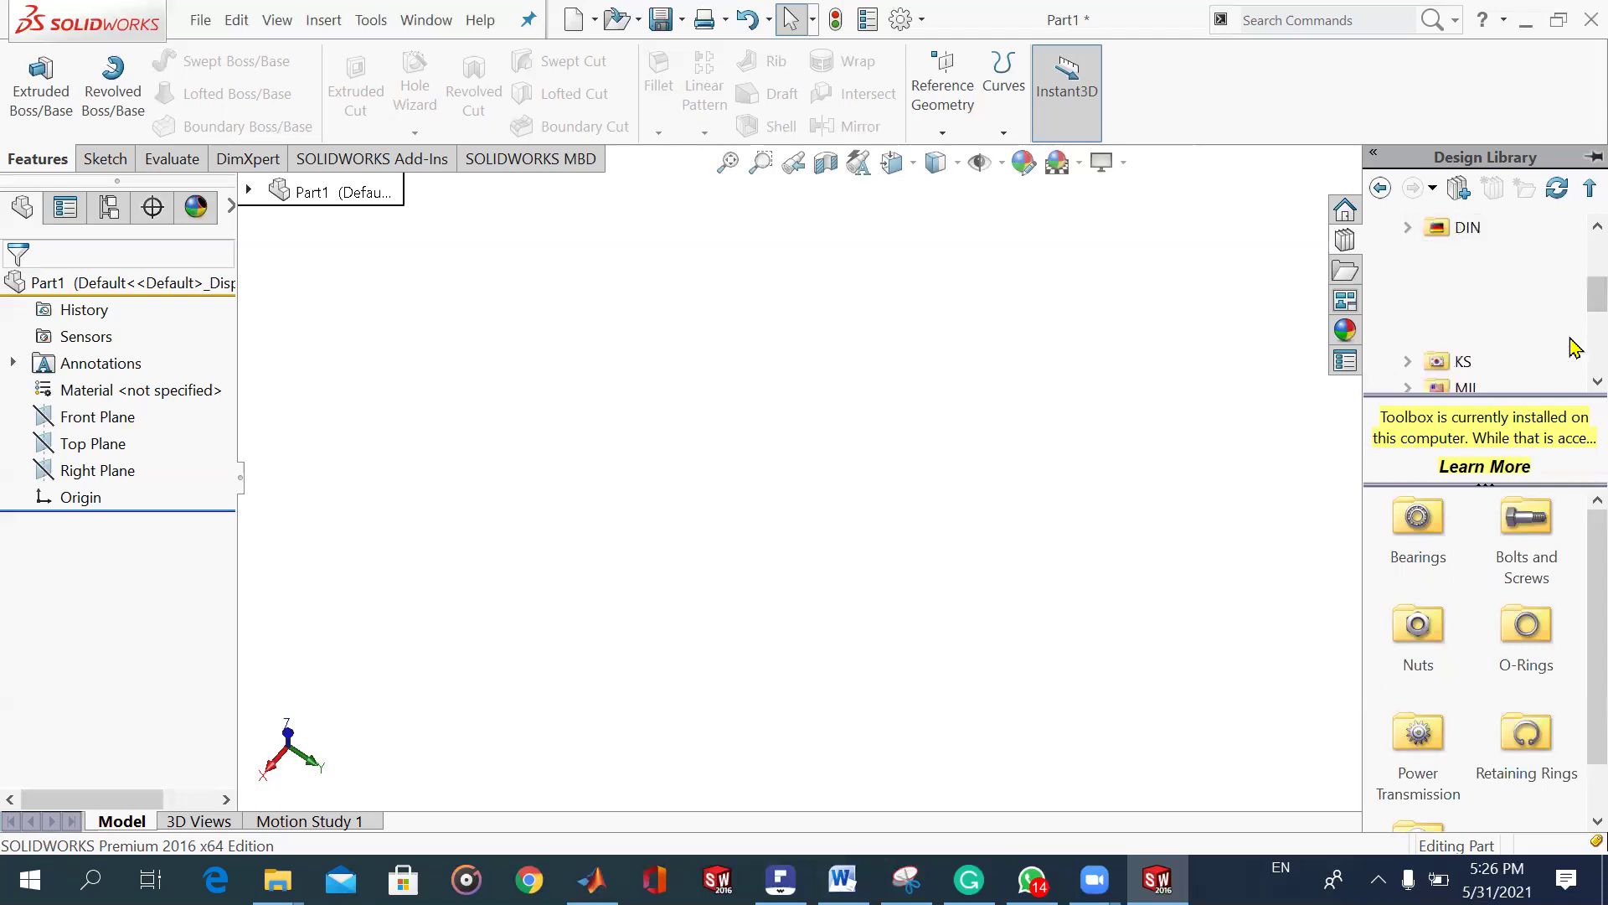
left_click(1379, 230)
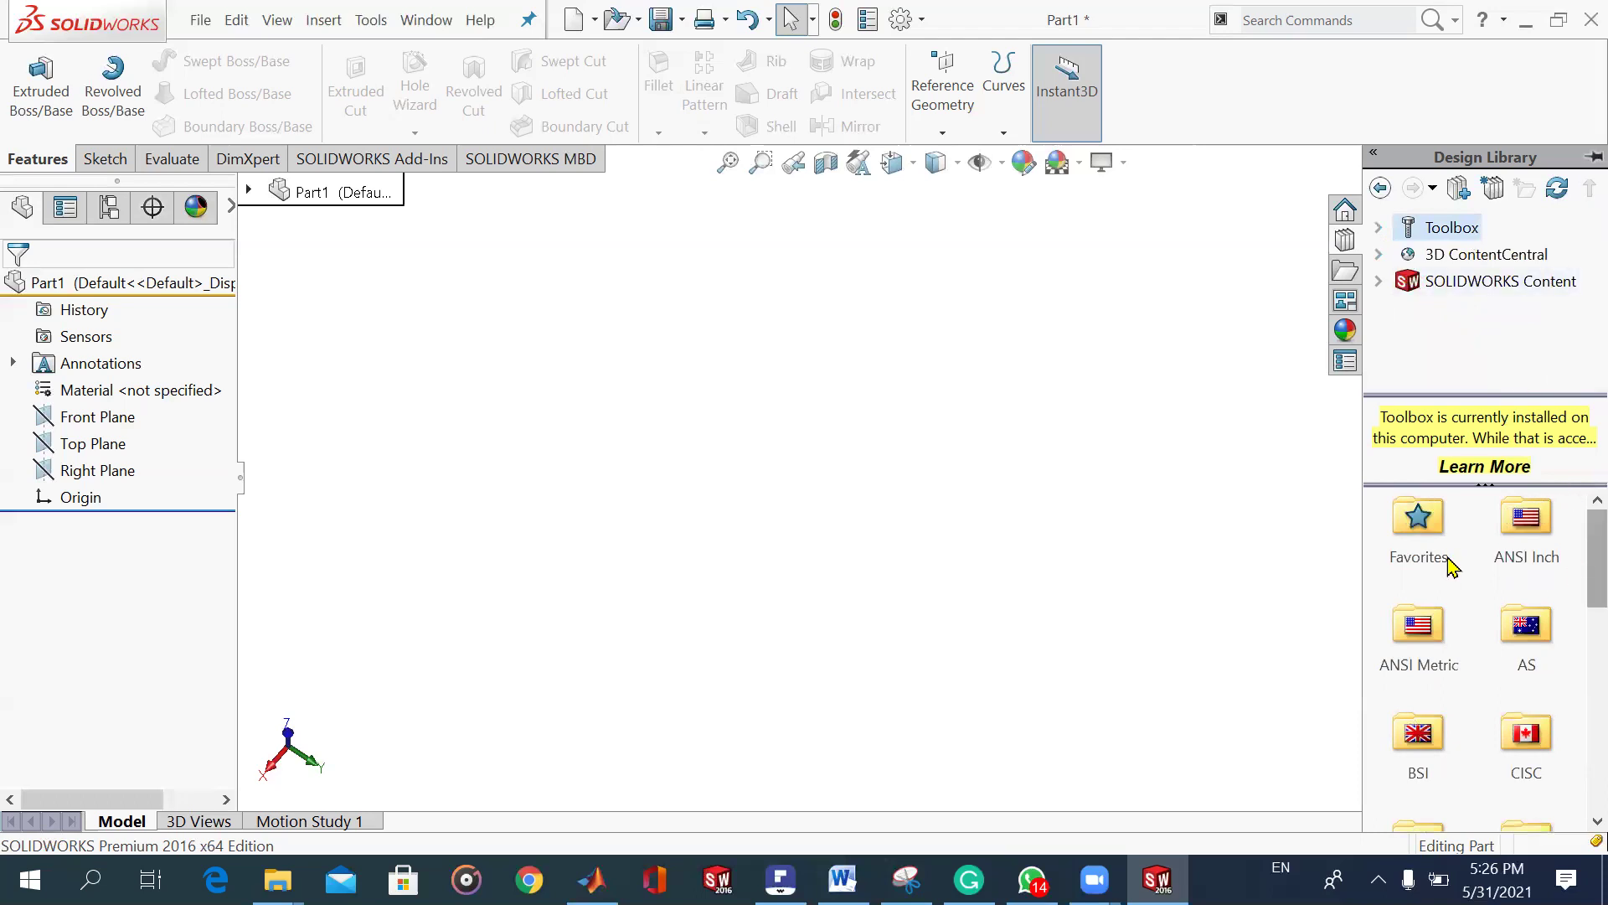
Open the Power Transmission folder of the ANSI Metric standard to view its contents.
double_click(1423, 653)
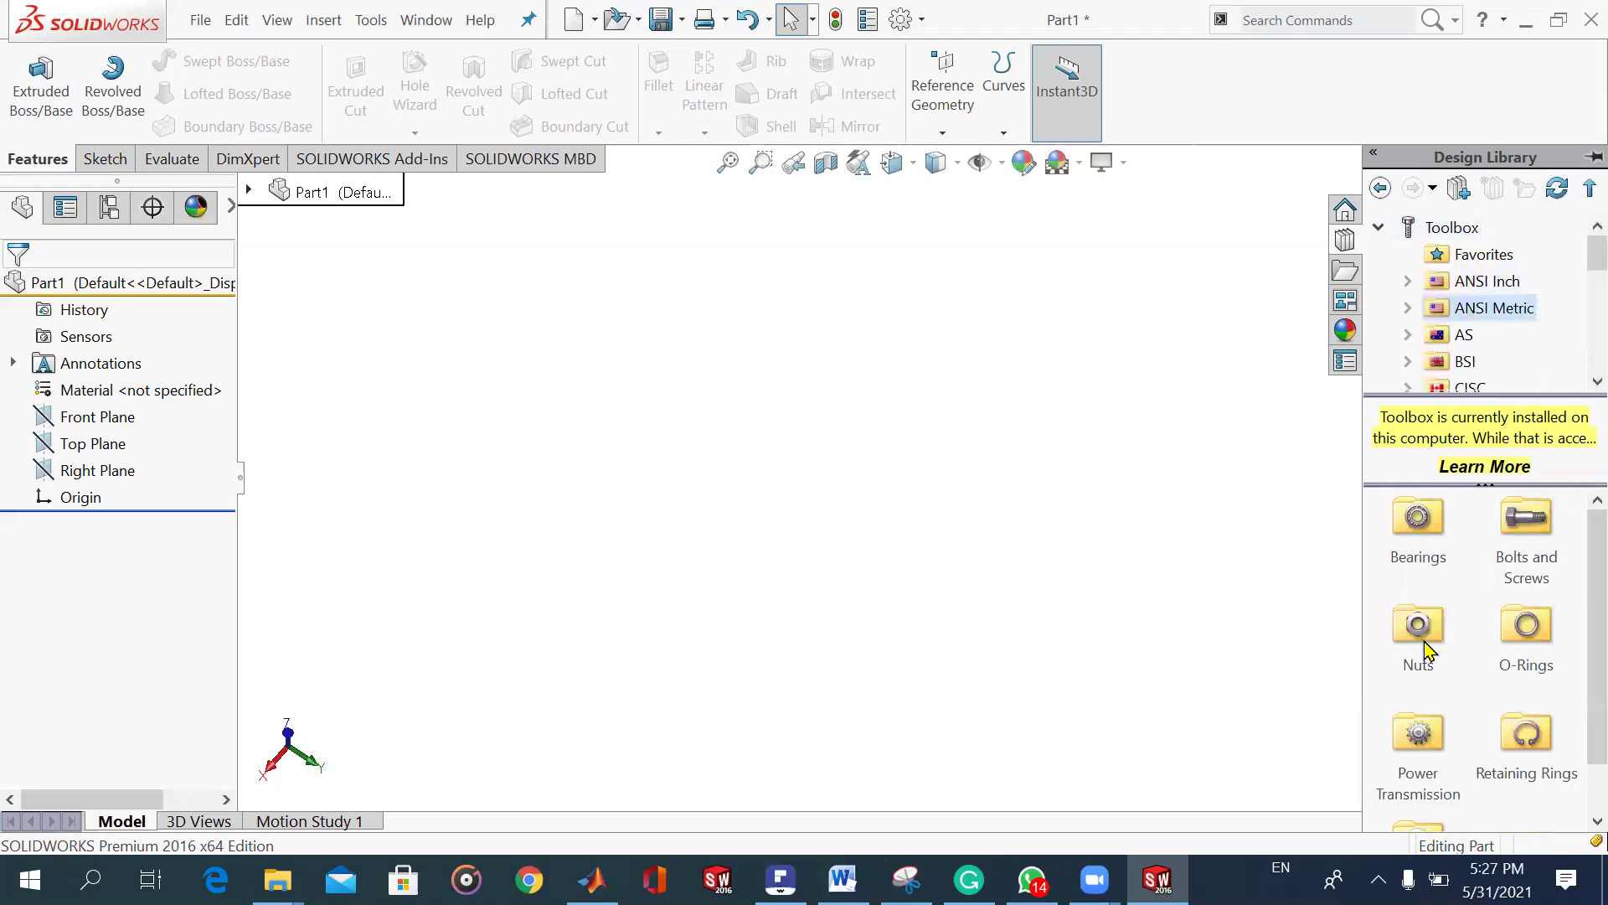
scroll(1571, 637, "down", 1)
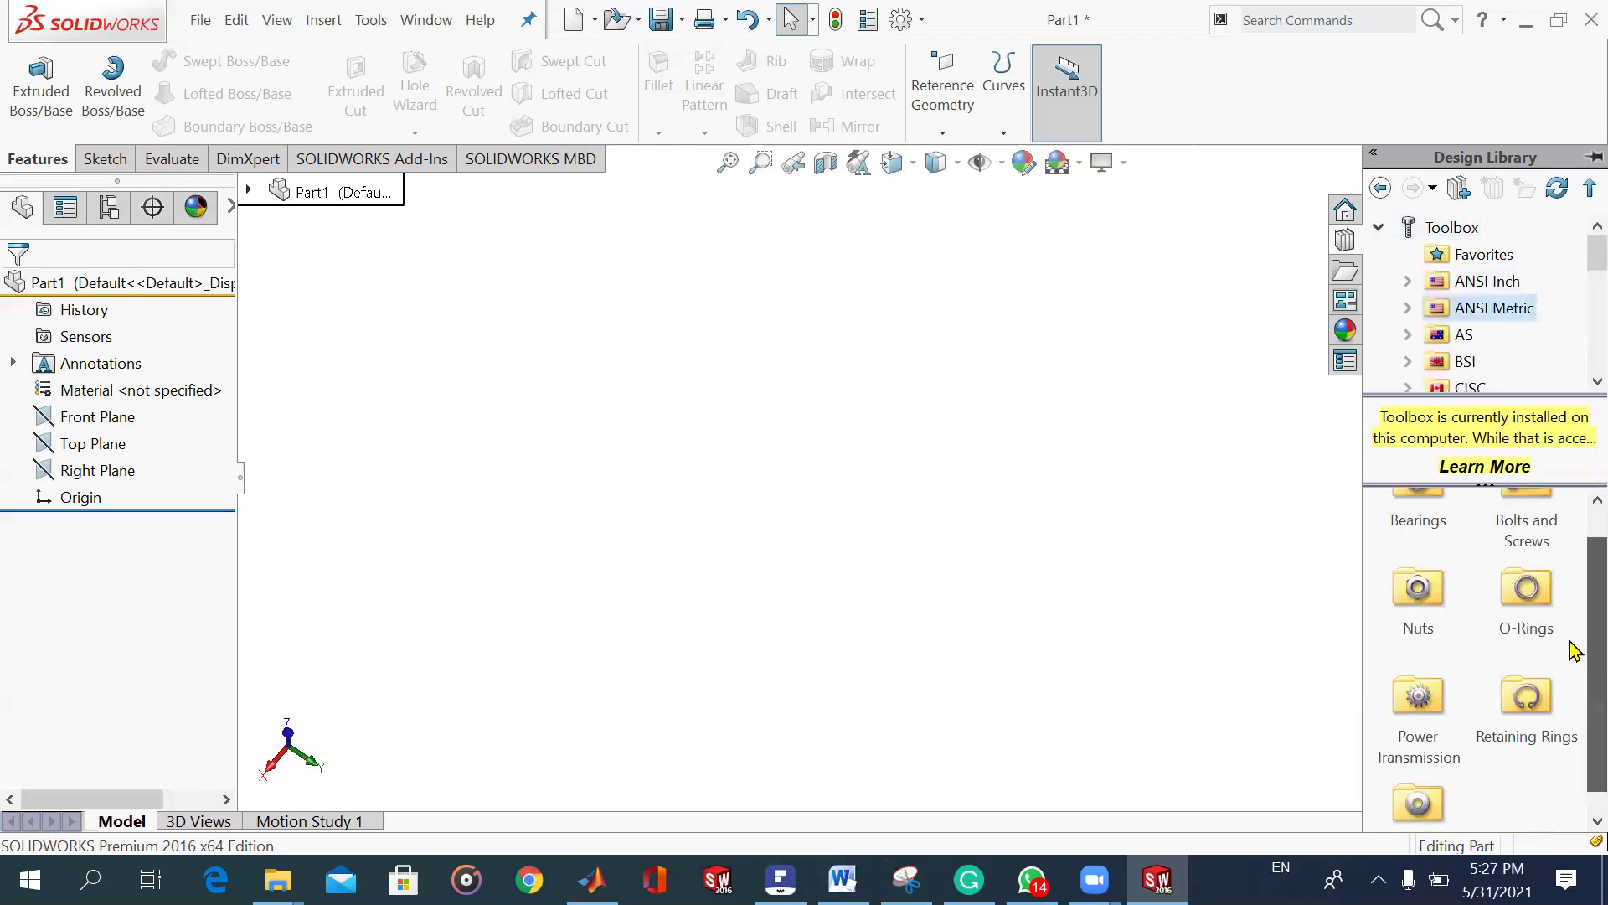
left_click(1439, 710)
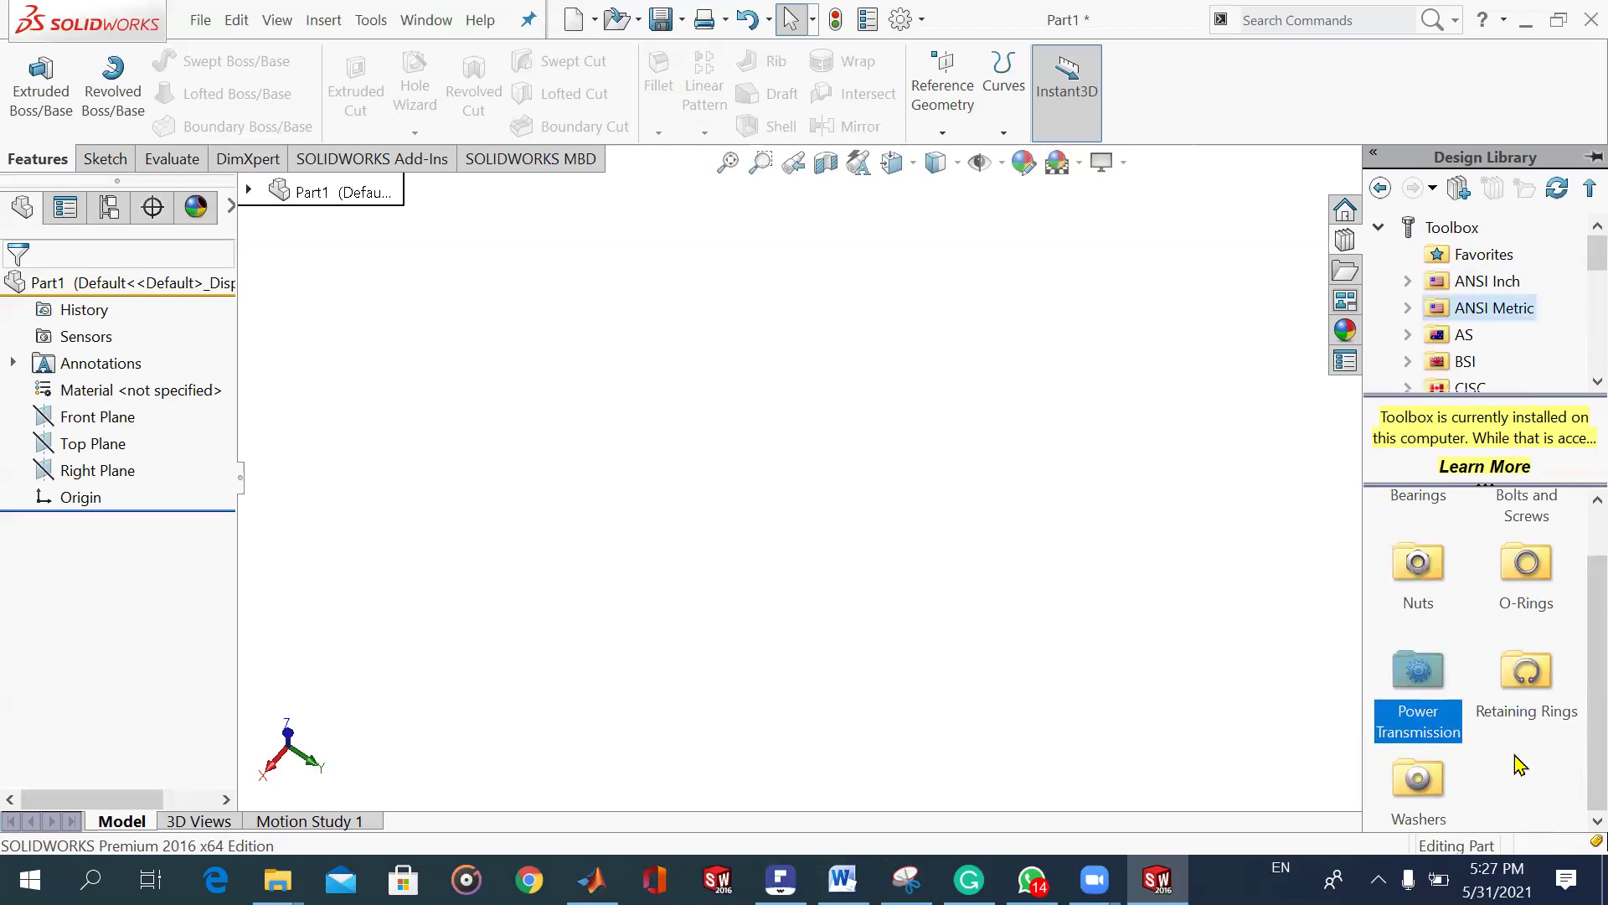
double_click(1434, 736)
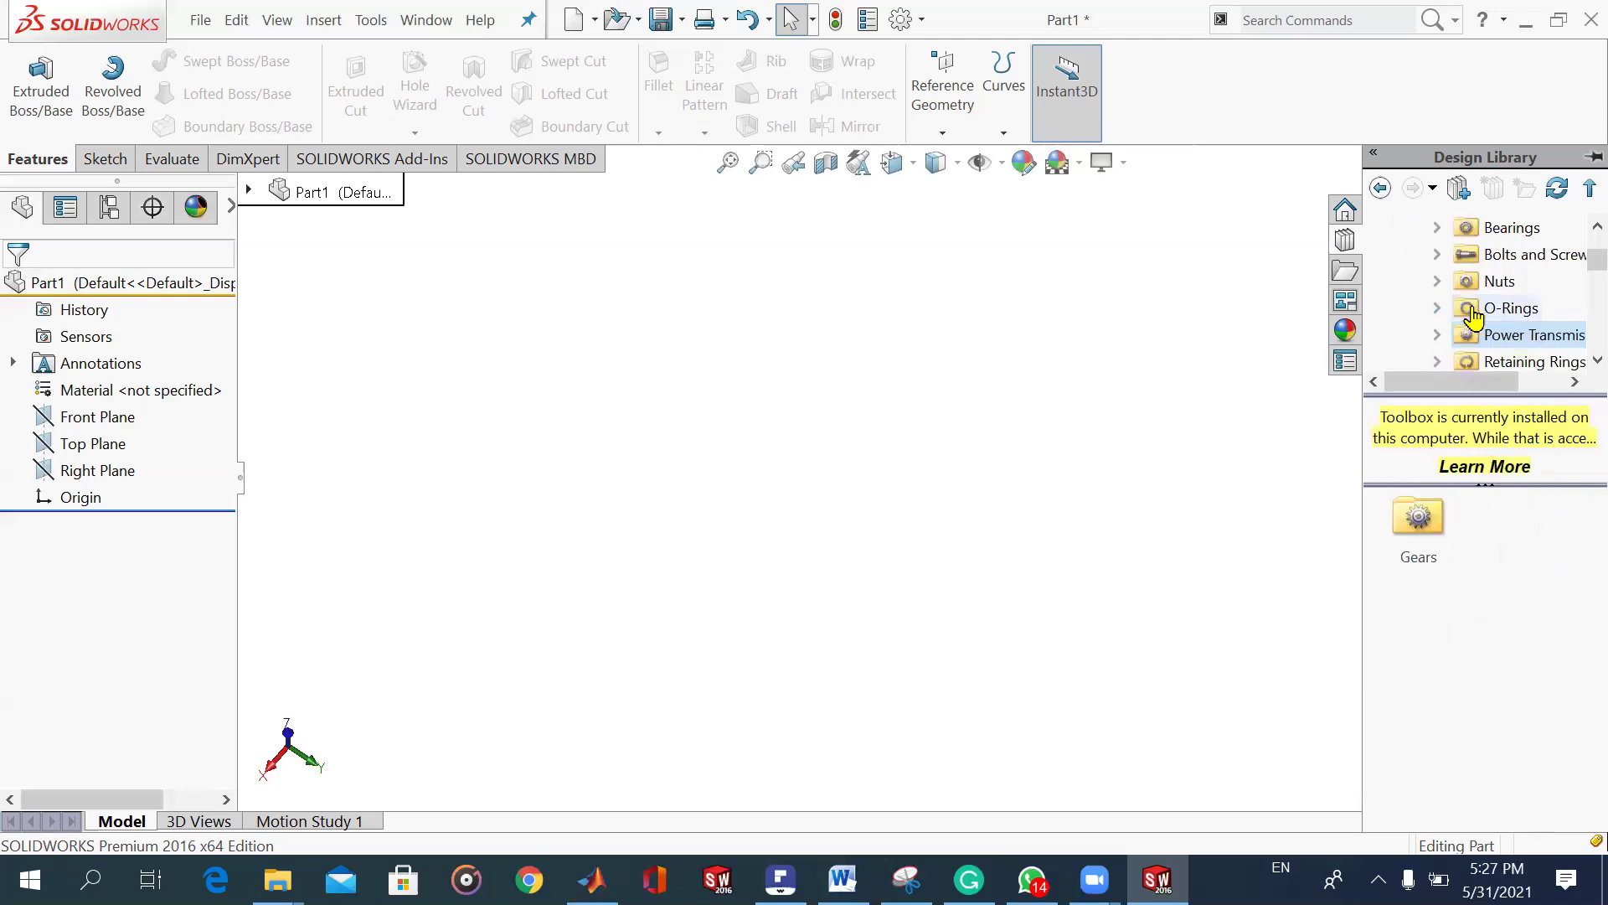
Collapse the Washers folder and look over the component categories of the ANSI Metric standard.
scroll(1571, 270, "down", 1)
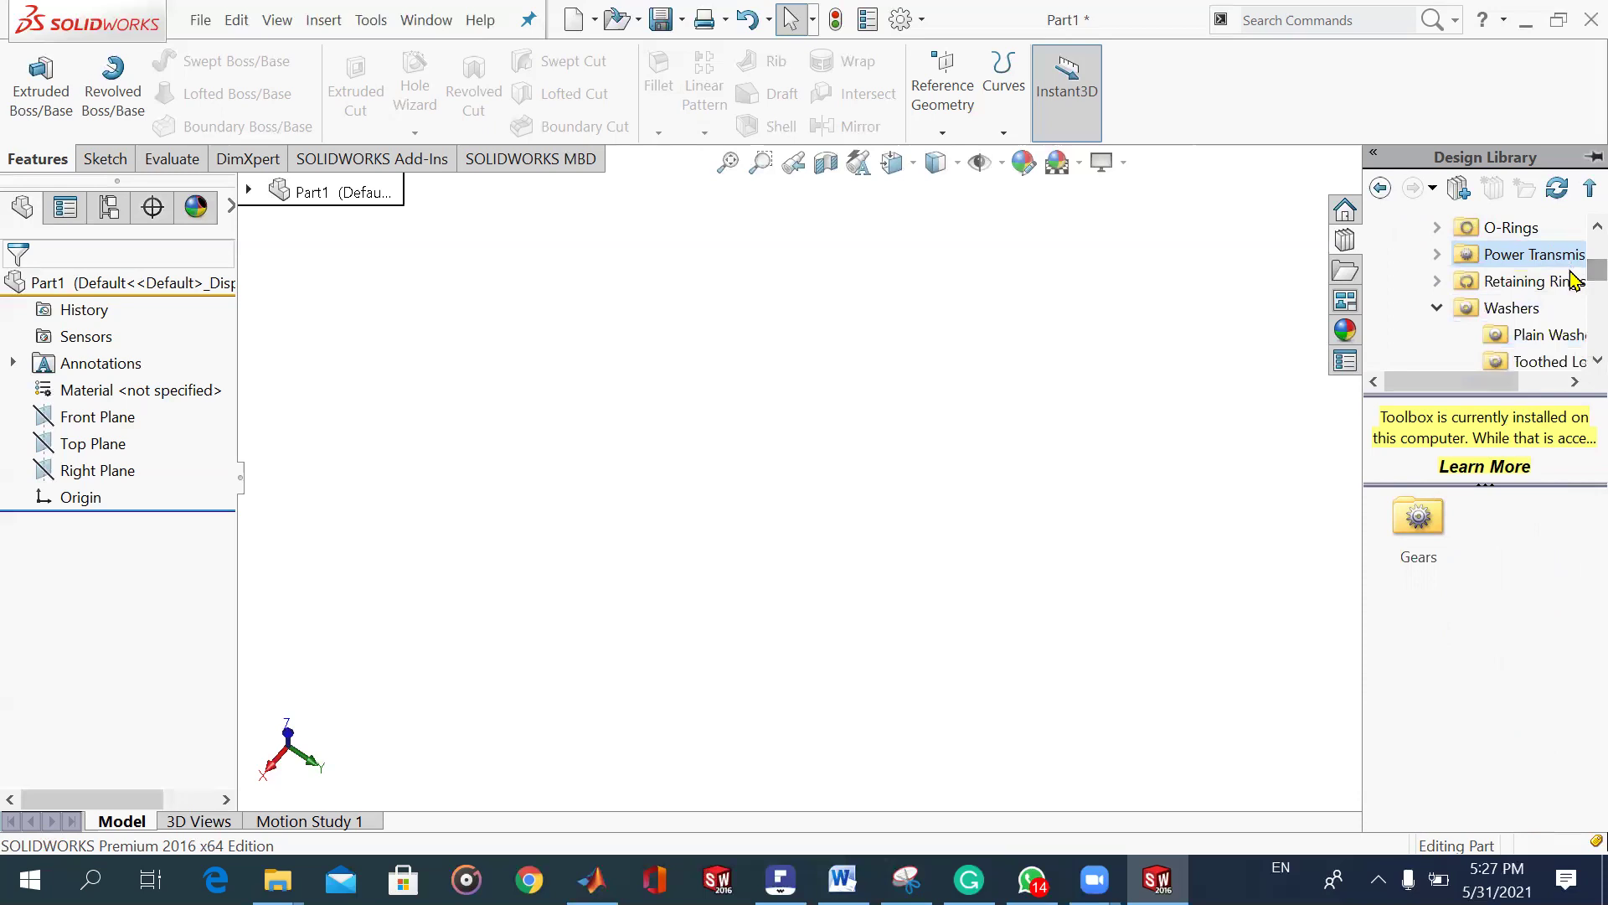
scroll(1573, 280, "down", 2)
scroll(1573, 286, "up", 1)
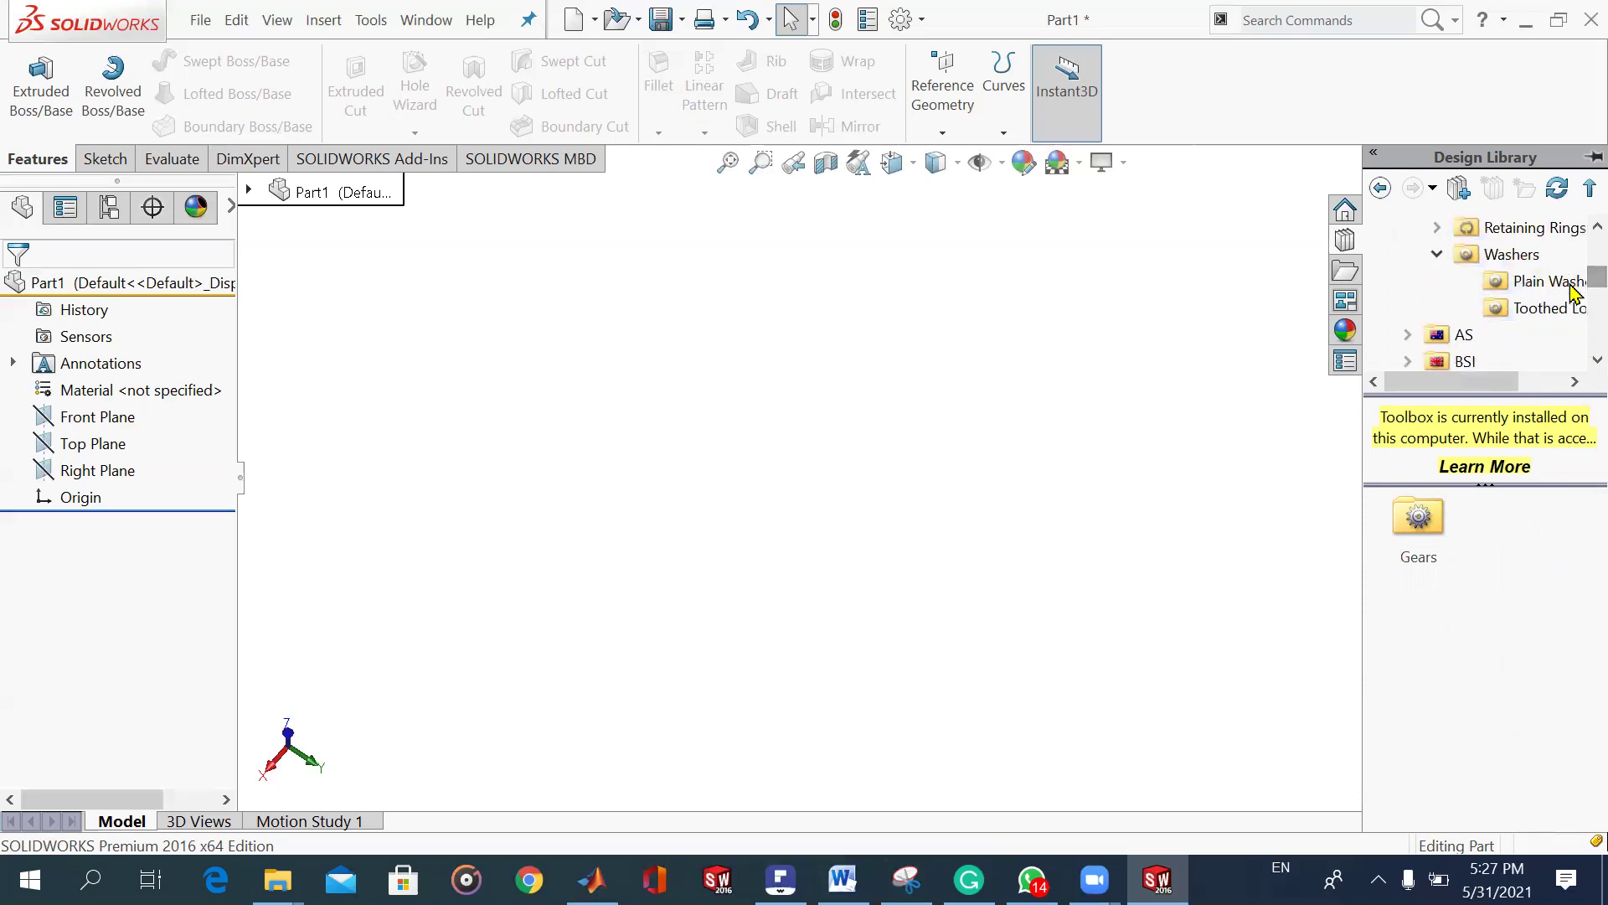
left_click(1435, 254)
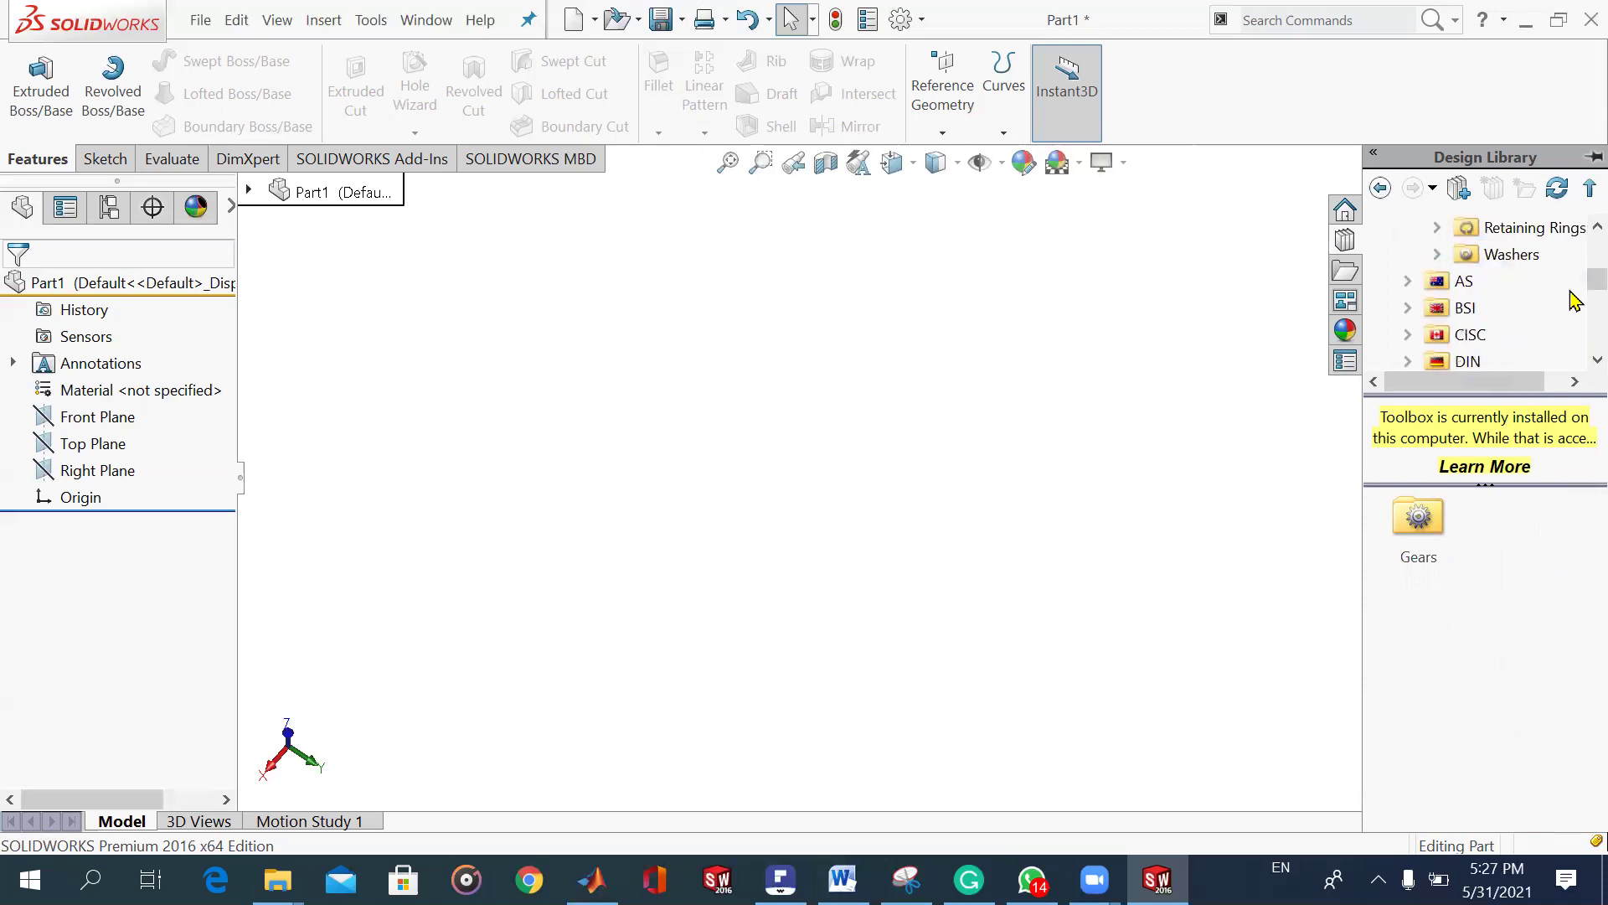
scroll(1572, 282, "up", 2)
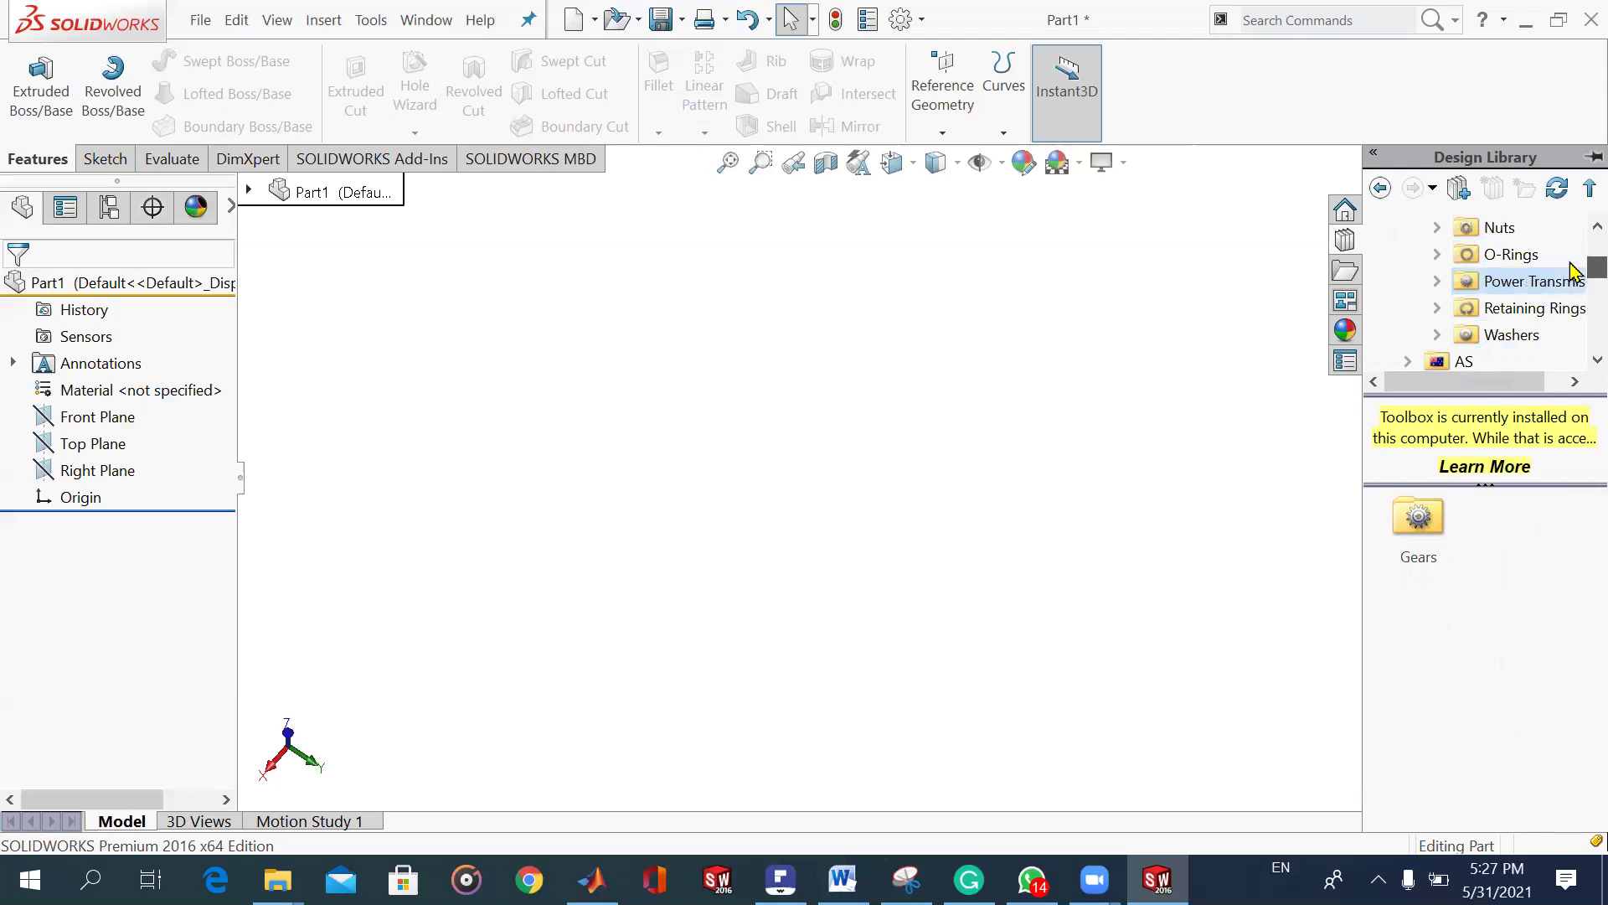
left_click(1435, 256)
scroll(1573, 251, "up", 3)
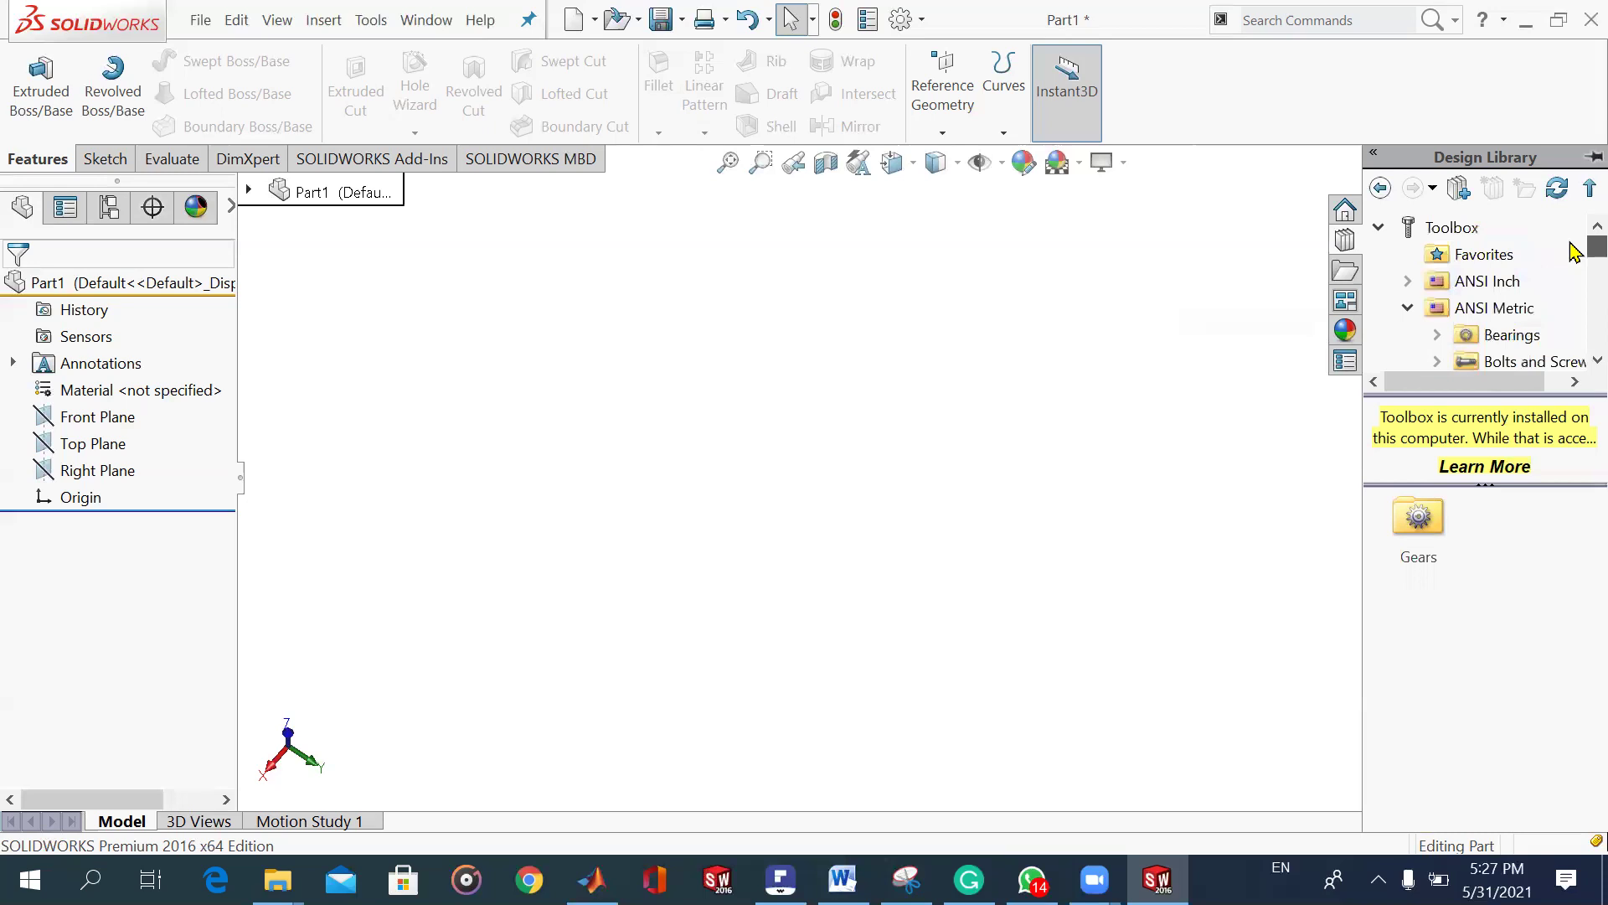
Open the Ball Bearings folder under ANSI Metric Bearings and look over the available bearing types.
left_click(1437, 334)
left_click(1554, 382)
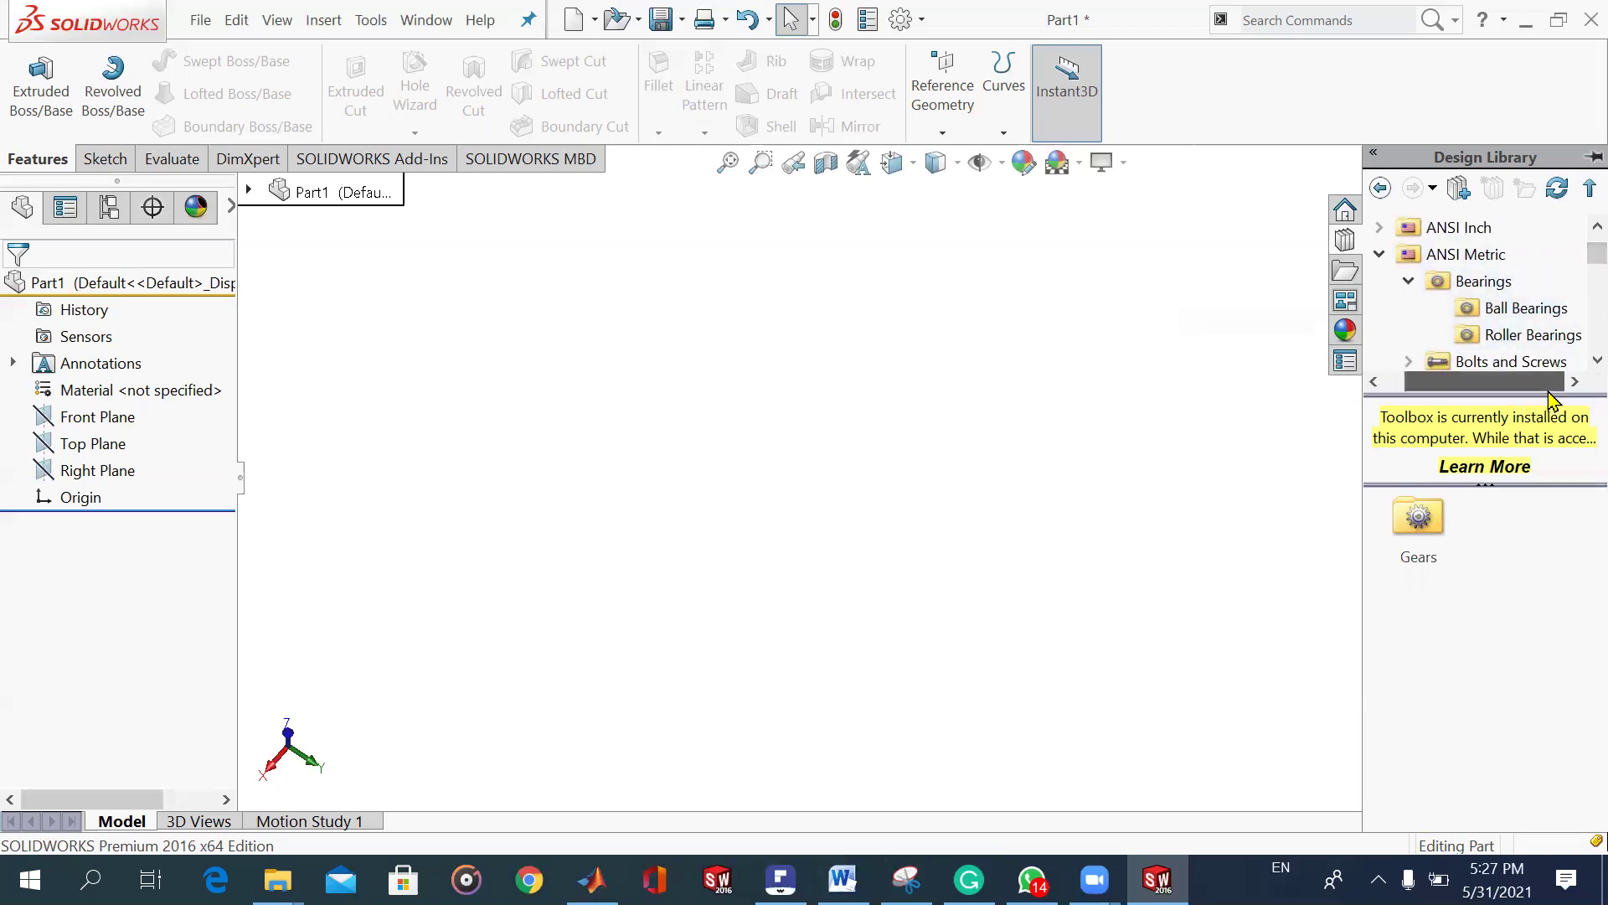
left_click(1543, 309)
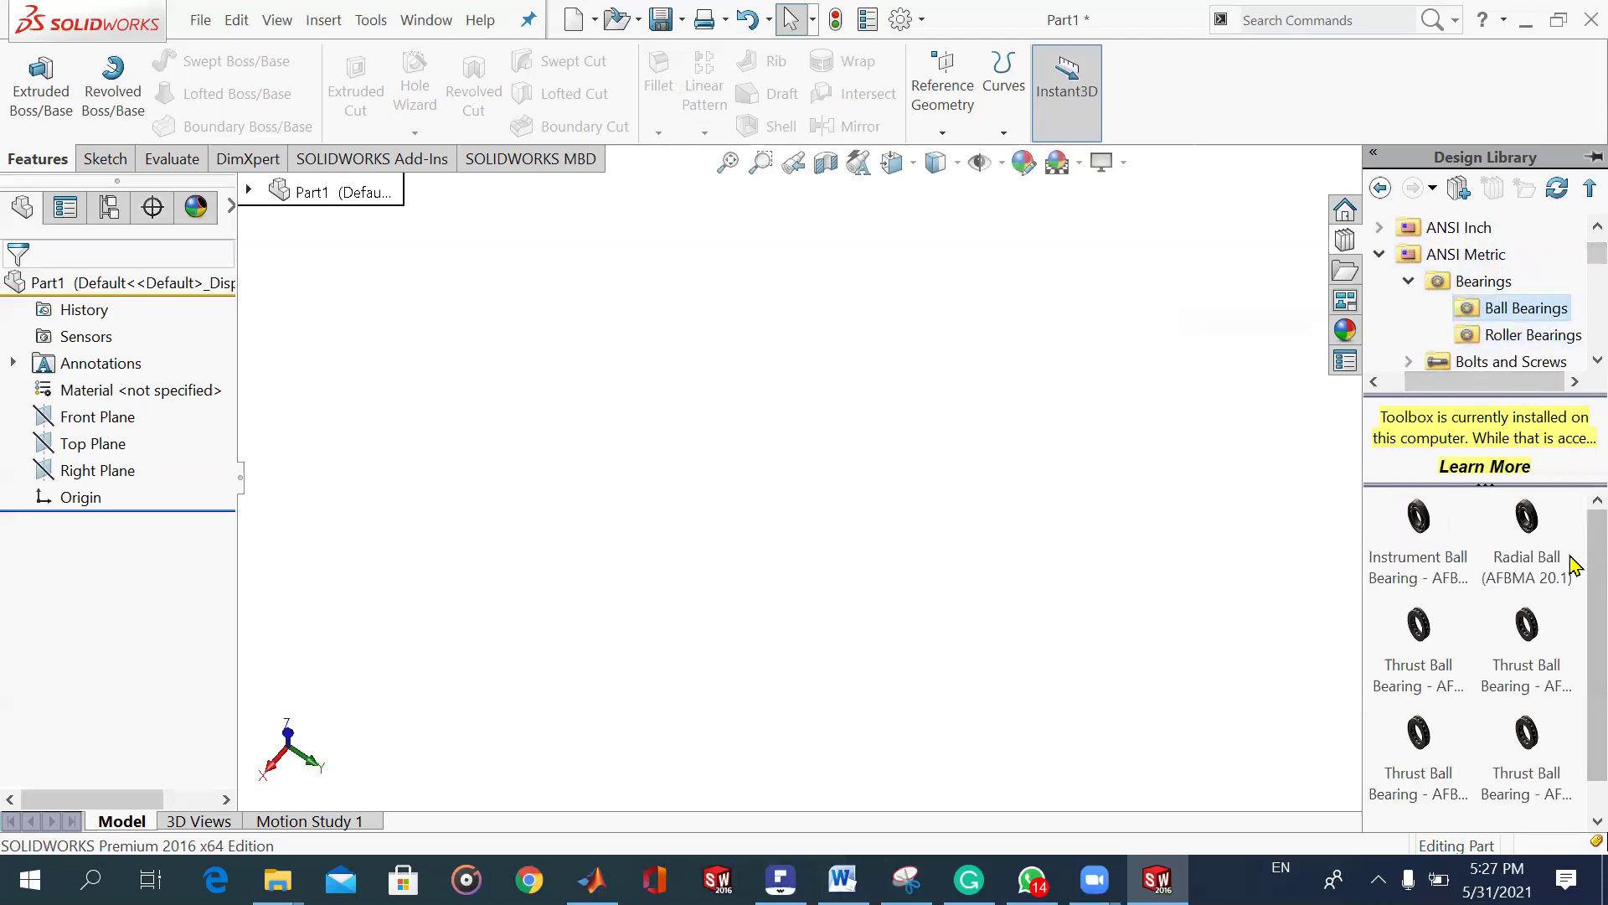
scroll(1571, 636, "down", 1)
scroll(1575, 569, "up", 1)
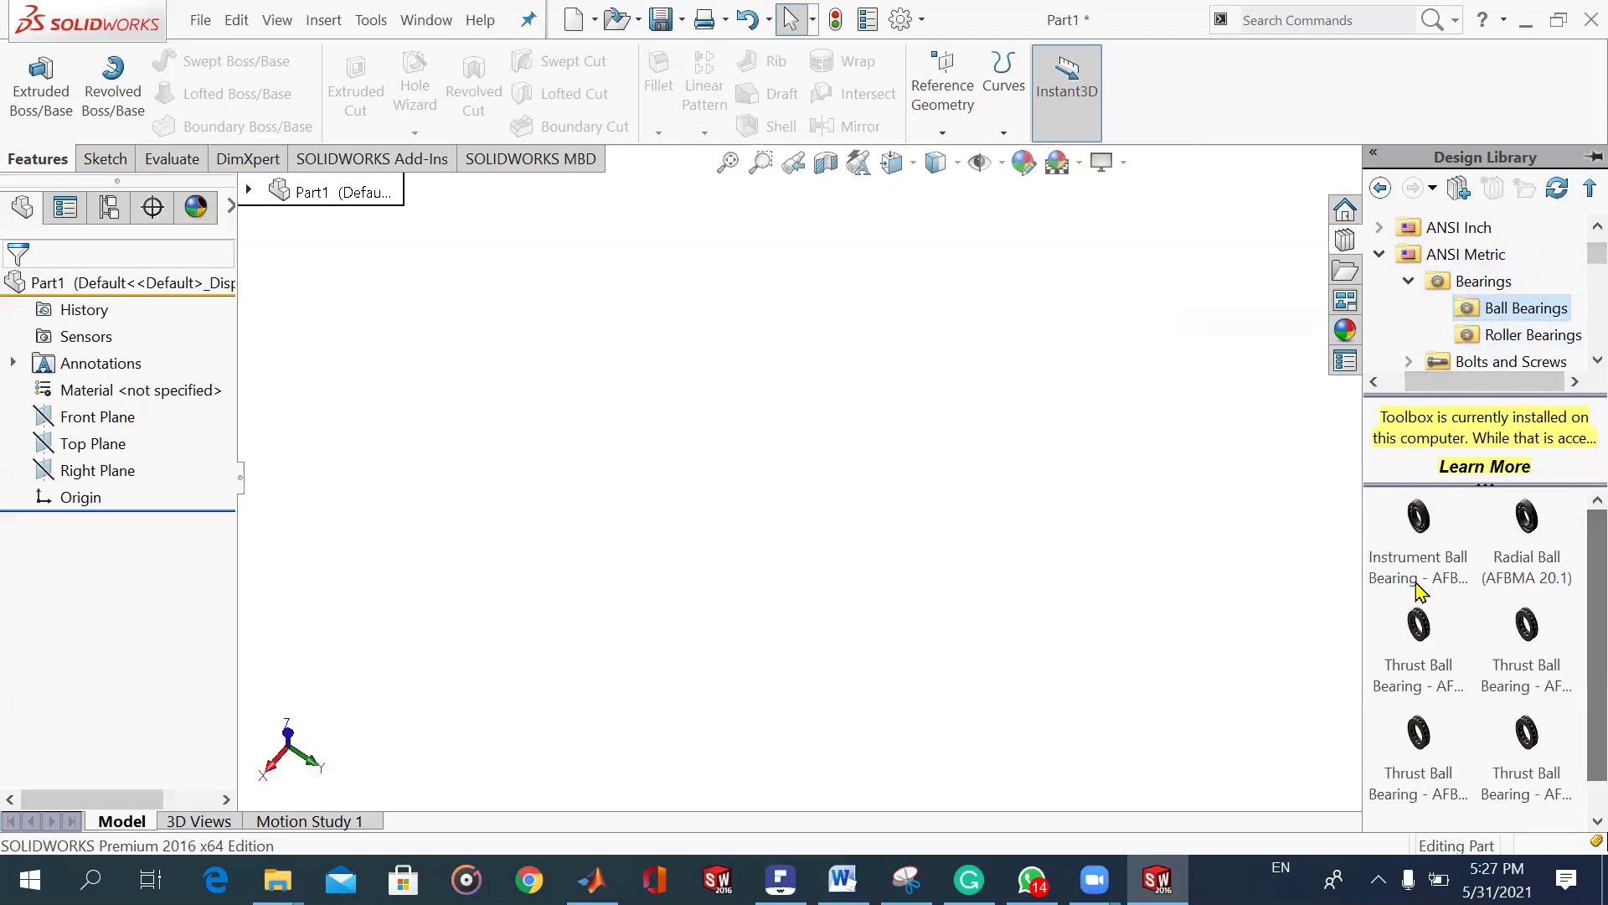